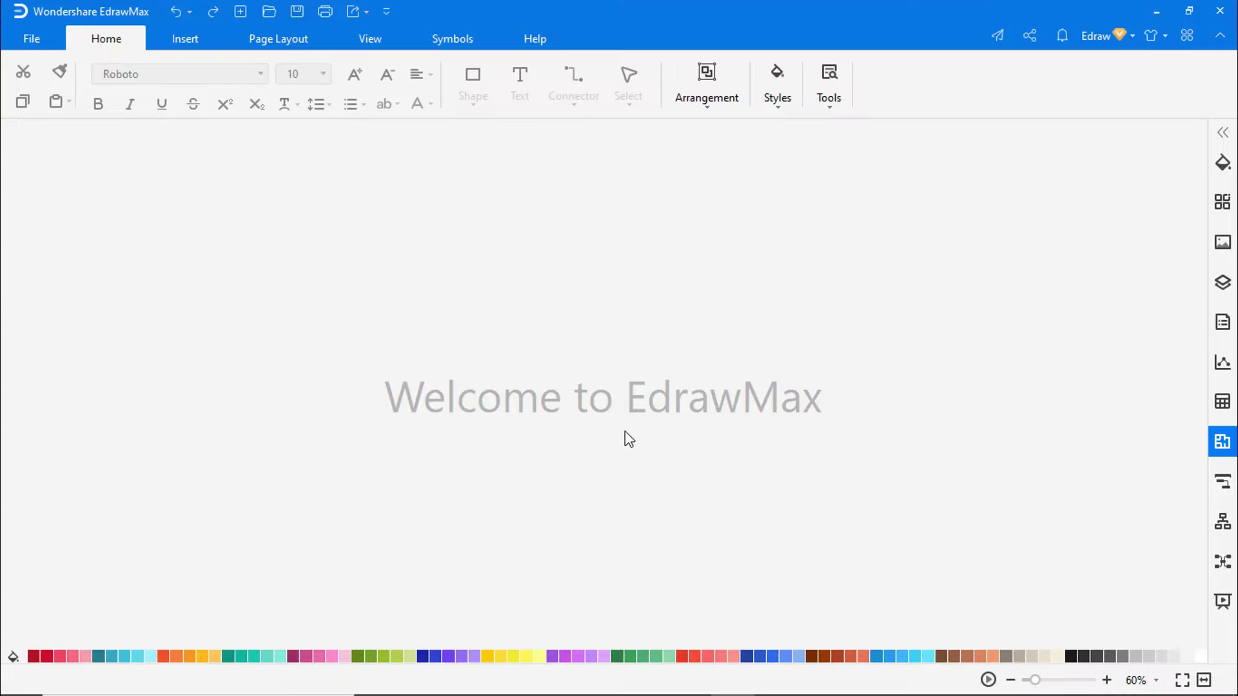
Step: Create a blank Home Plan drawing from the Building Plan category
{"action": "left_click", "coordinate": [58, 43]}
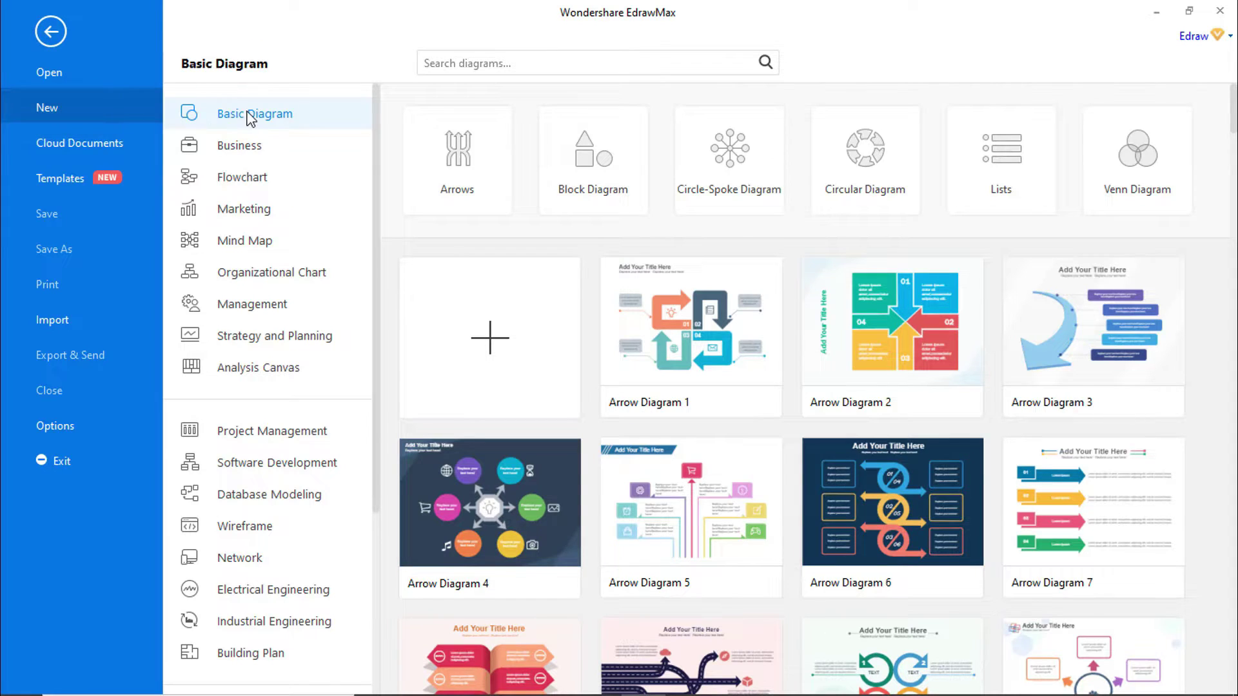
{"action": "left_click", "coordinate": [243, 654]}
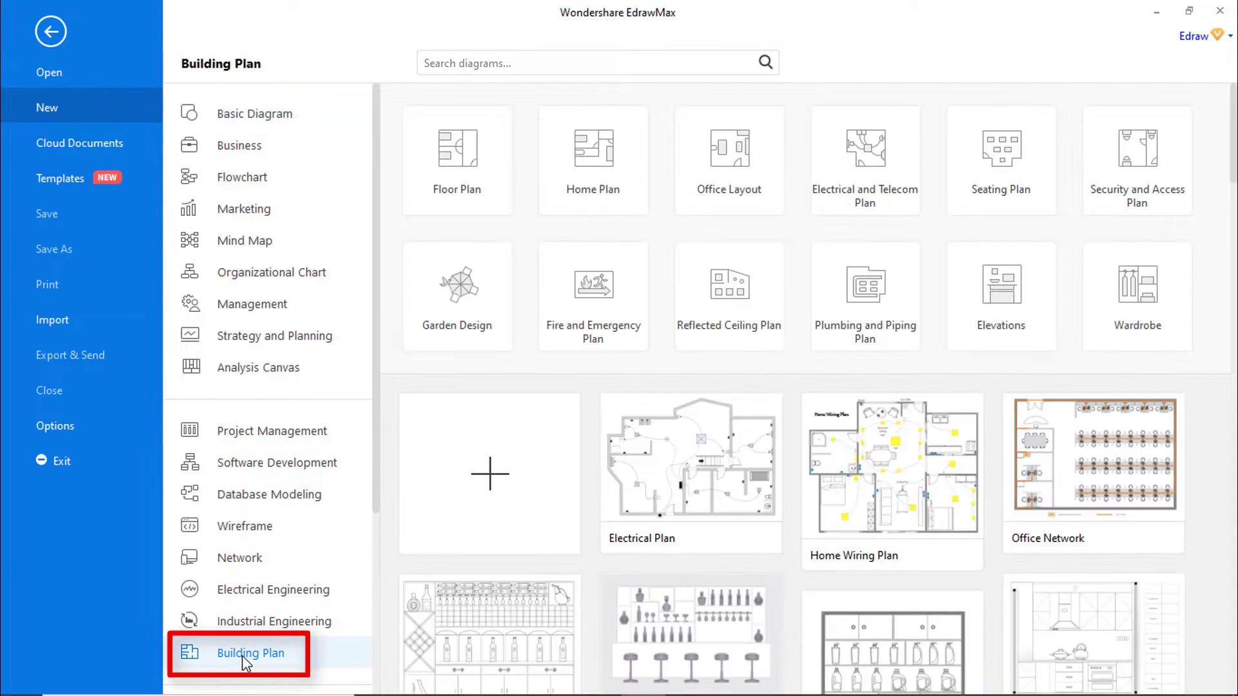
{"action": "left_click", "coordinate": [607, 201]}
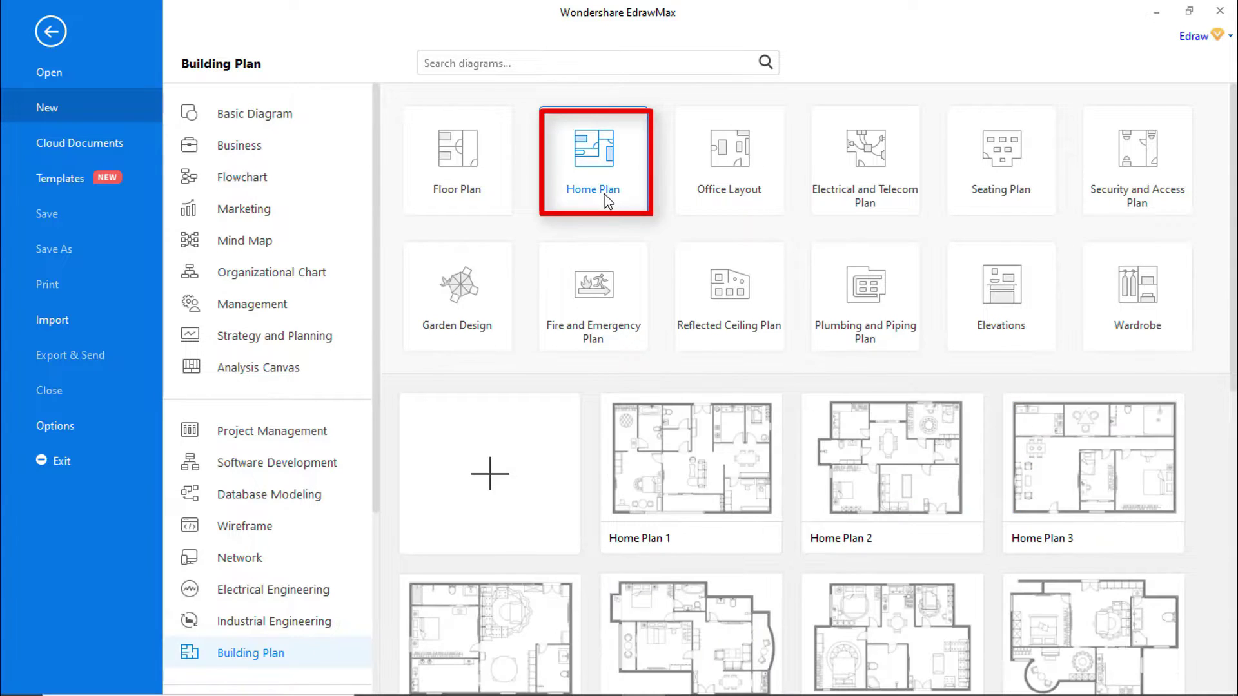
{"action": "scroll", "coordinate": [696, 399], "scroll_direction": "down", "scroll_amount": 3}
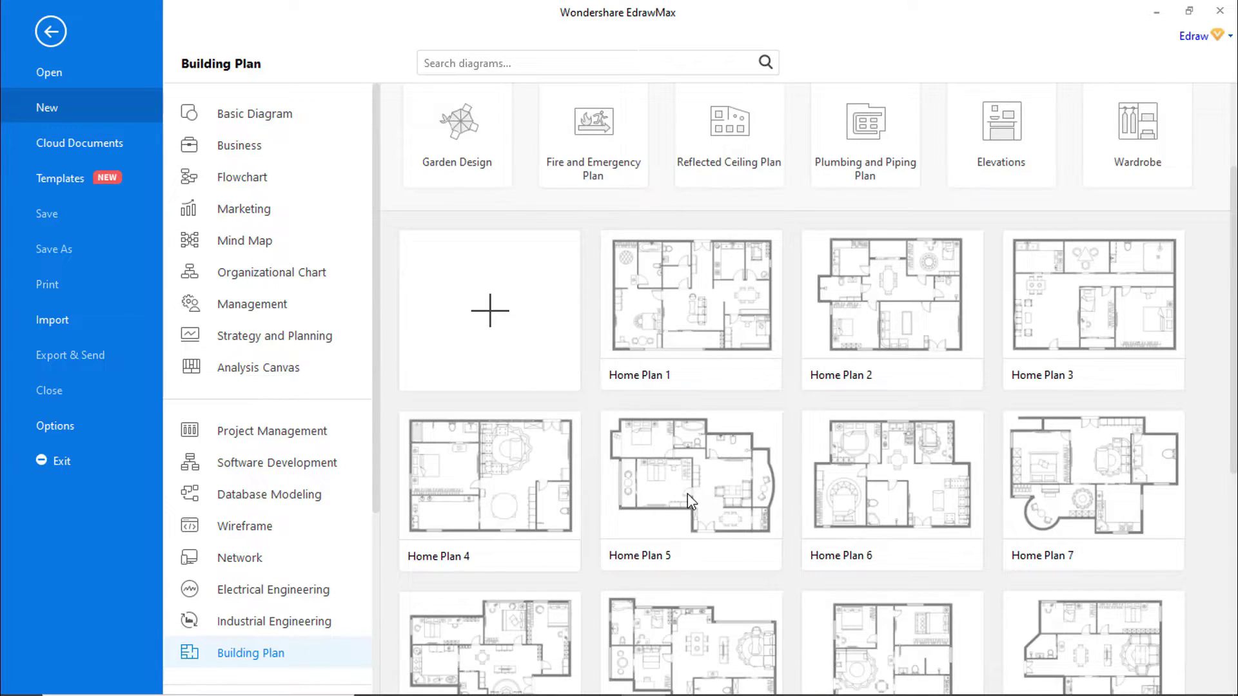
{"action": "left_click", "coordinate": [504, 316]}
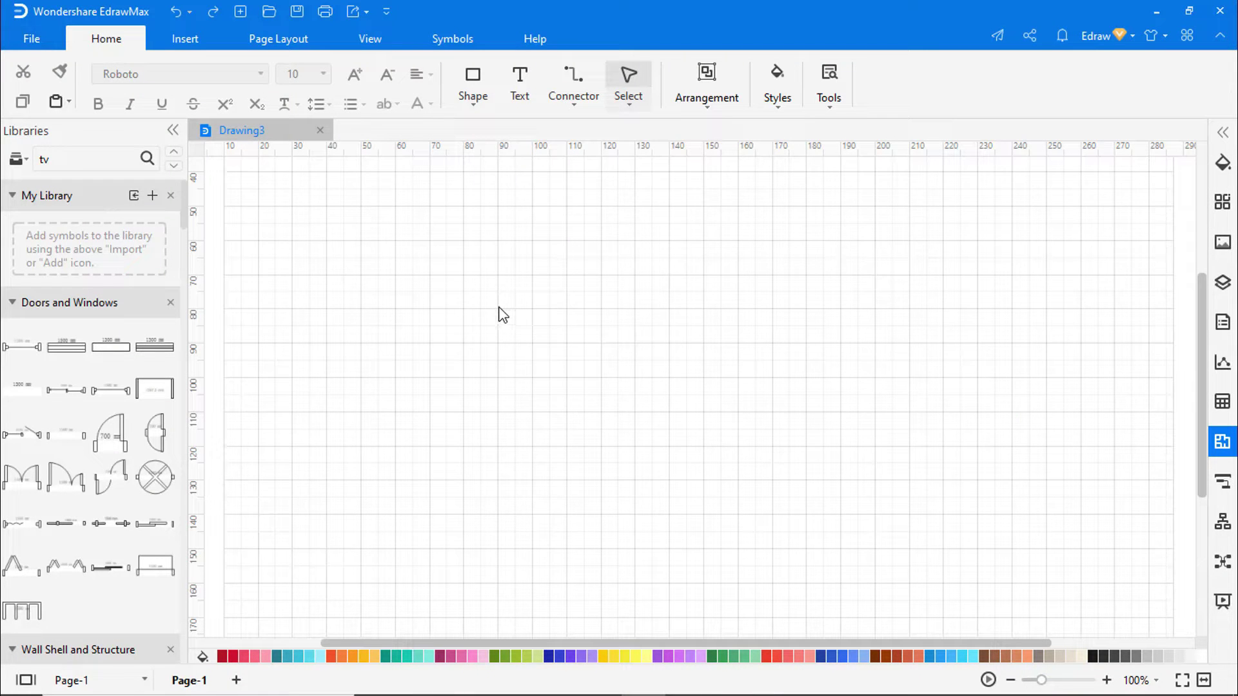
Step: Place a thick horizontal exterior wall about 6615 mm long and a vertical wall about 3542 mm high rising from its left end
{"action": "scroll", "coordinate": [187, 216], "scroll_direction": "down", "scroll_amount": 7}
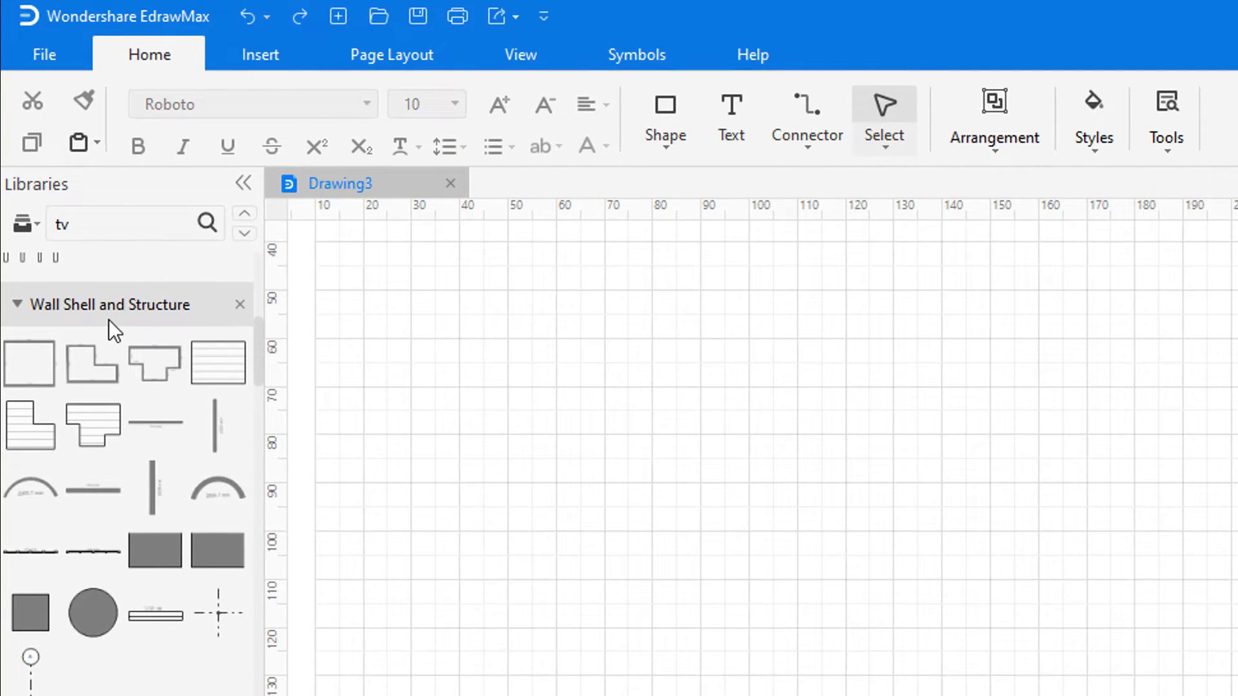
{"action": "left_click_drag", "start_coordinate": [104, 496], "coordinate": [413, 596]}
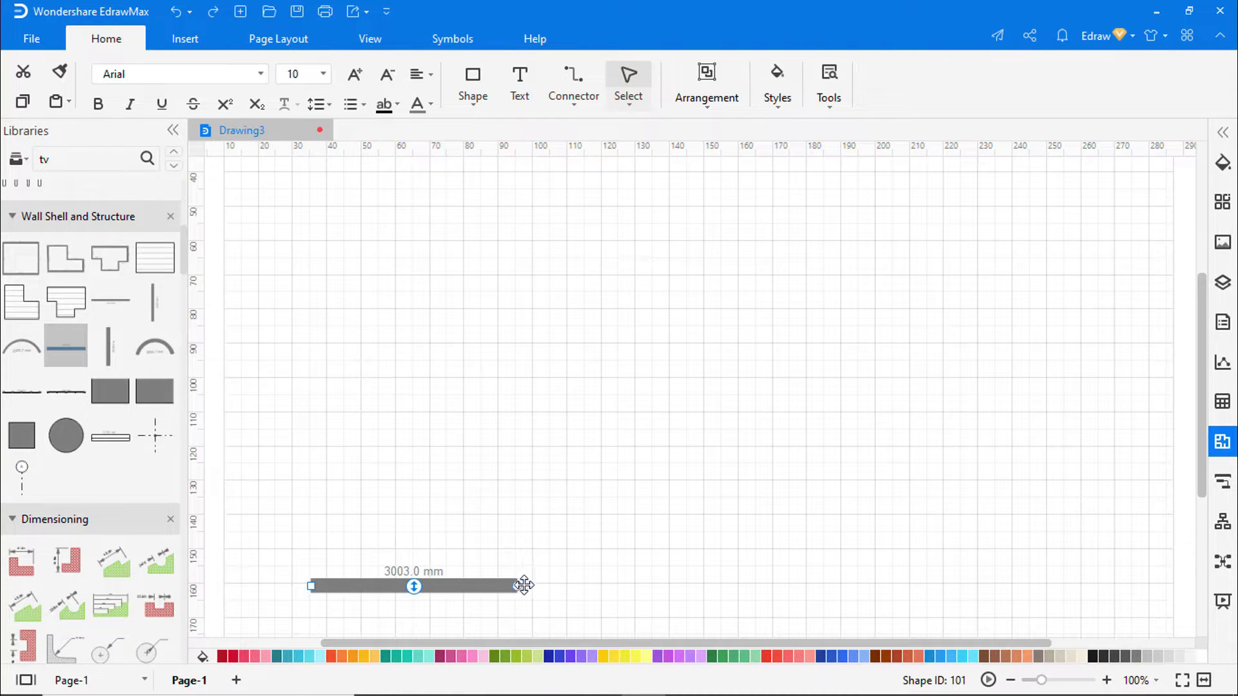
{"action": "left_click_drag", "start_coordinate": [525, 586], "coordinate": [714, 588]}
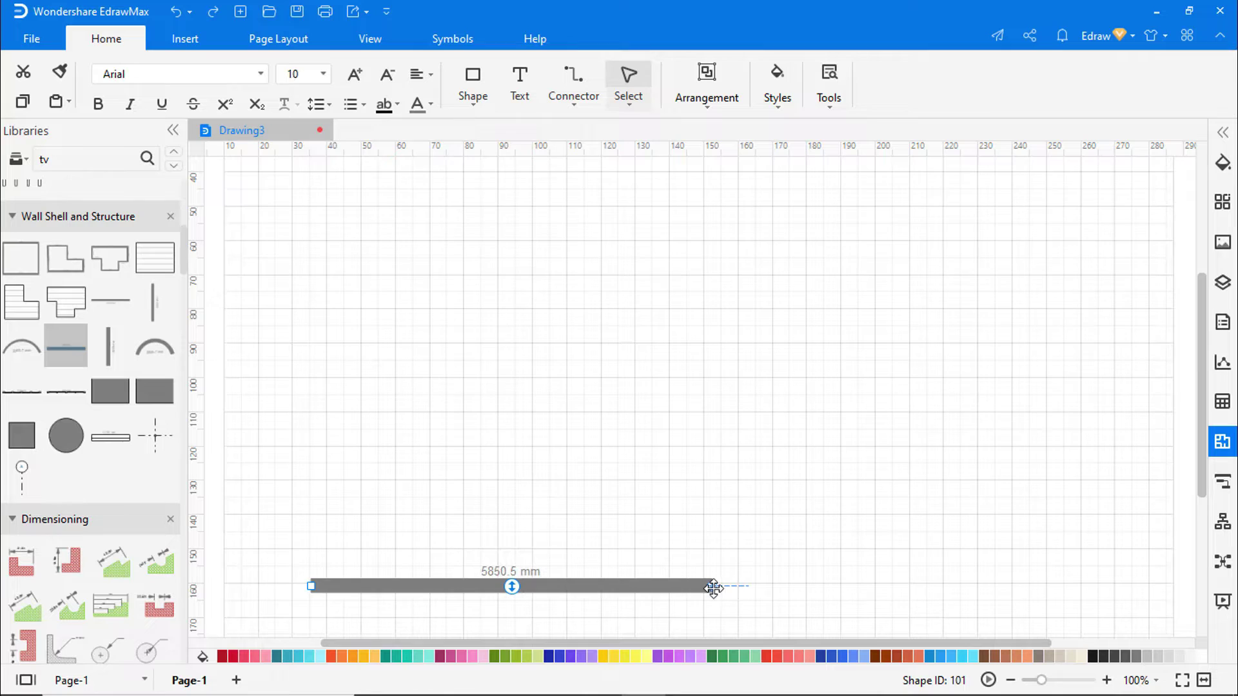
{"action": "left_click_drag", "start_coordinate": [310, 585], "coordinate": [261, 582]}
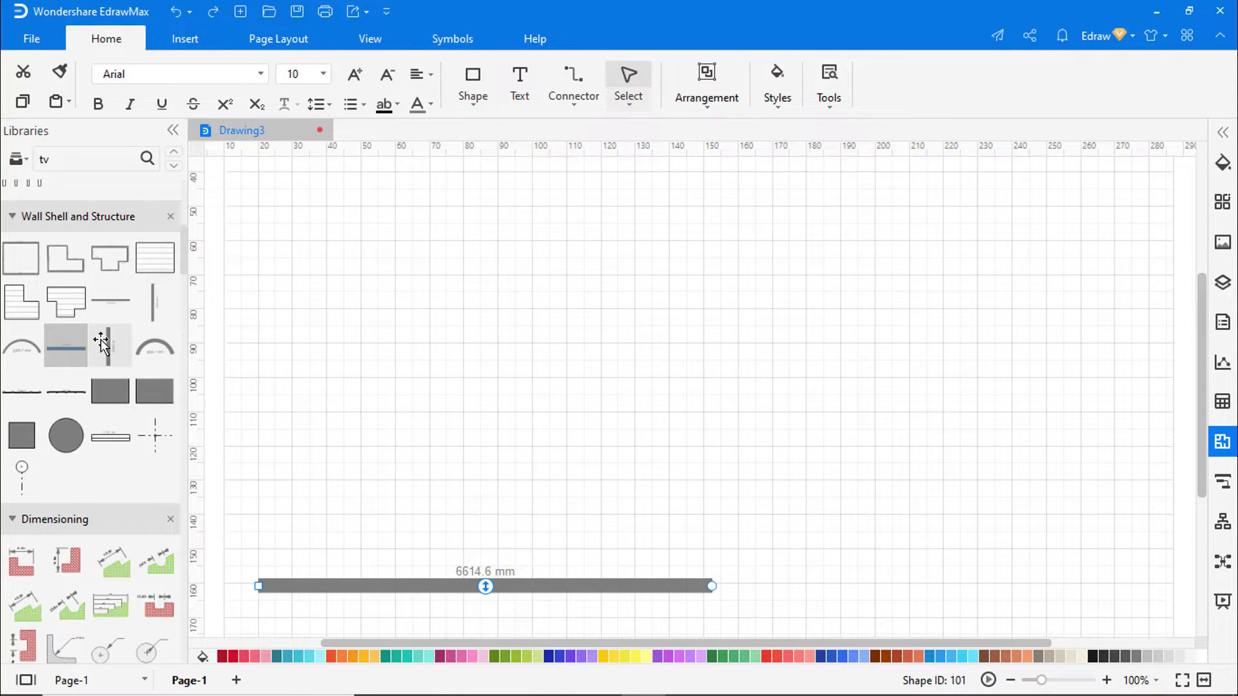
{"action": "left_click_drag", "start_coordinate": [110, 346], "coordinate": [258, 513]}
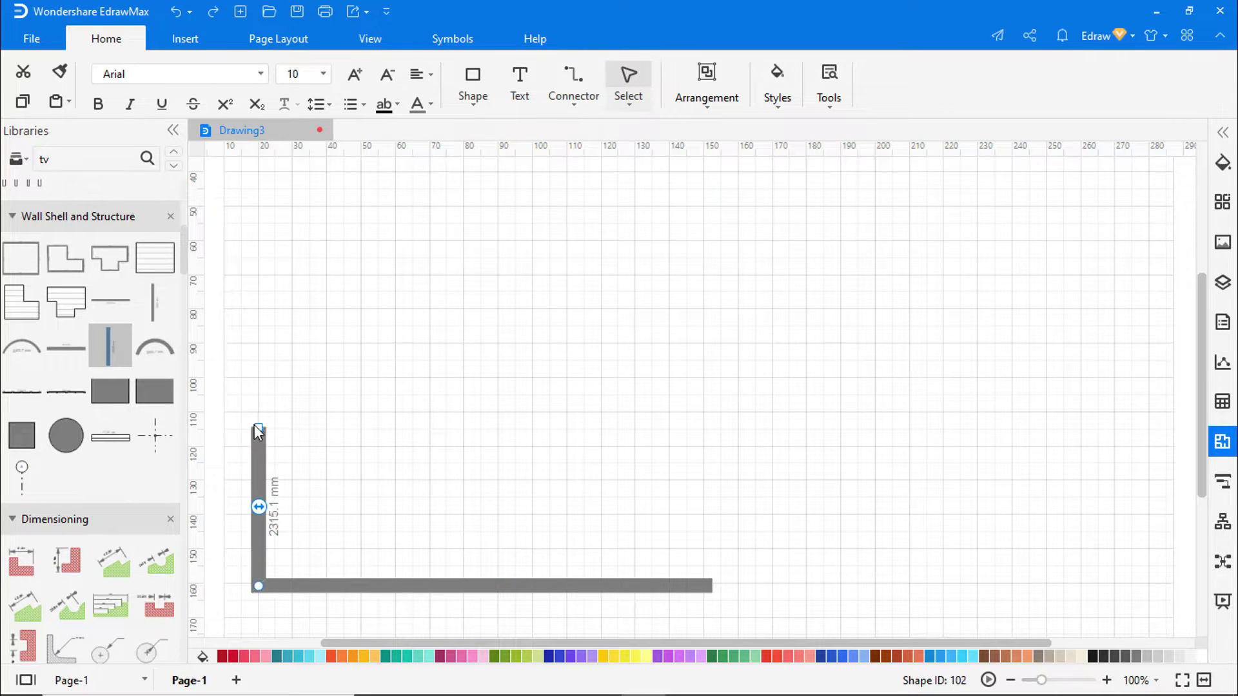
{"action": "left_click_drag", "start_coordinate": [259, 427], "coordinate": [259, 343]}
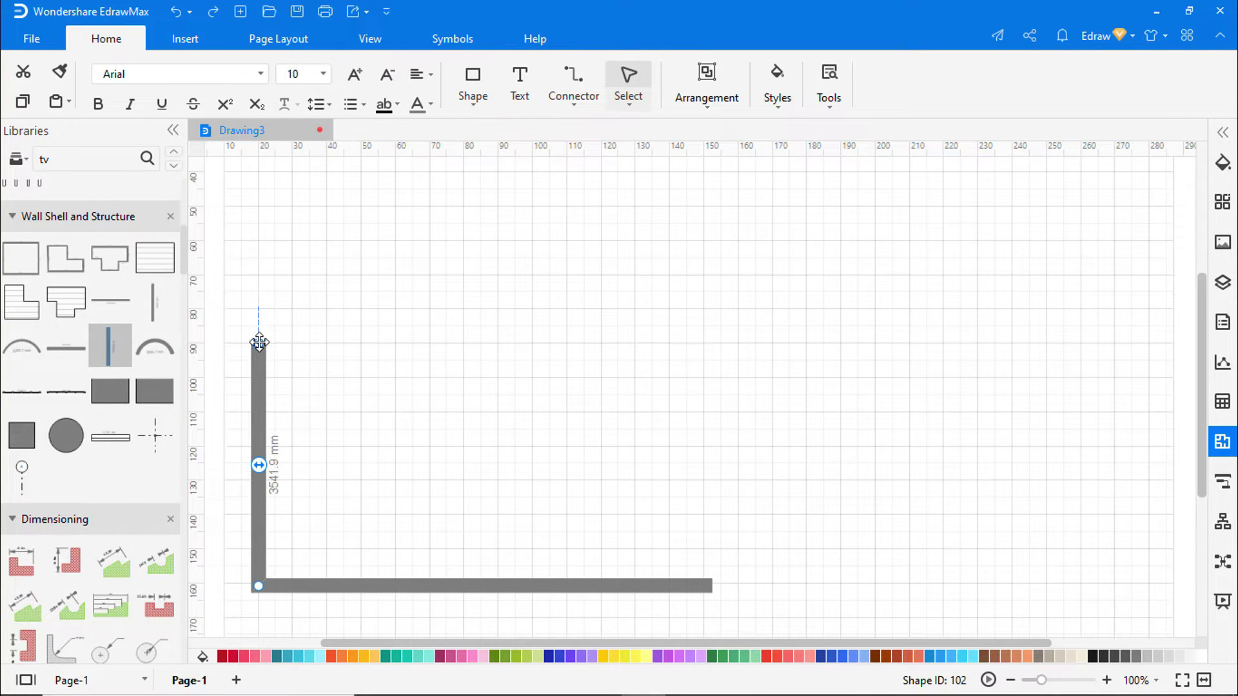
Step: Add a thick horizontal wall about 735 mm long running outward to the left from the top of the left vertical wall
{"action": "left_click_drag", "start_coordinate": [68, 344], "coordinate": [236, 344]}
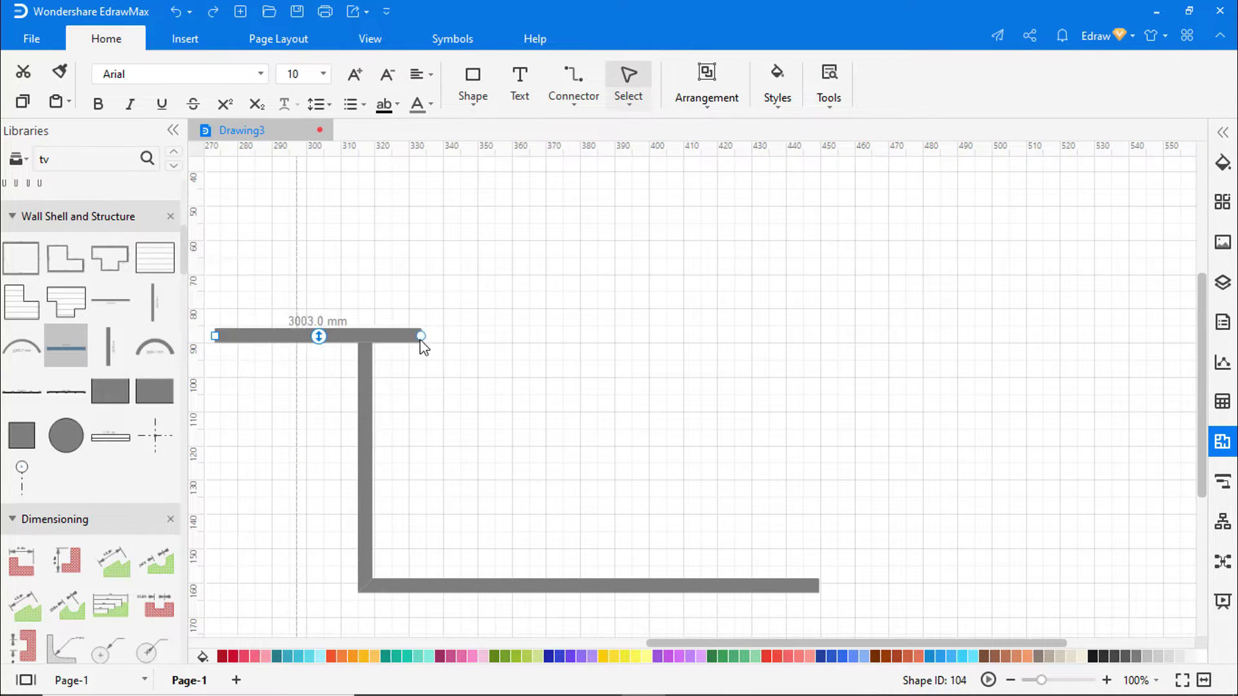
{"action": "left_click_drag", "start_coordinate": [420, 338], "coordinate": [371, 328]}
{"action": "left_click", "coordinate": [368, 353]}
{"action": "left_click", "coordinate": [224, 344]}
{"action": "left_click_drag", "start_coordinate": [217, 336], "coordinate": [315, 327]}
Step: Continue the left outline upward with a thick vertical wall, an inward return about 735 mm long and a vertical piece about 695 mm high
{"action": "left_click_drag", "start_coordinate": [118, 348], "coordinate": [318, 268]}
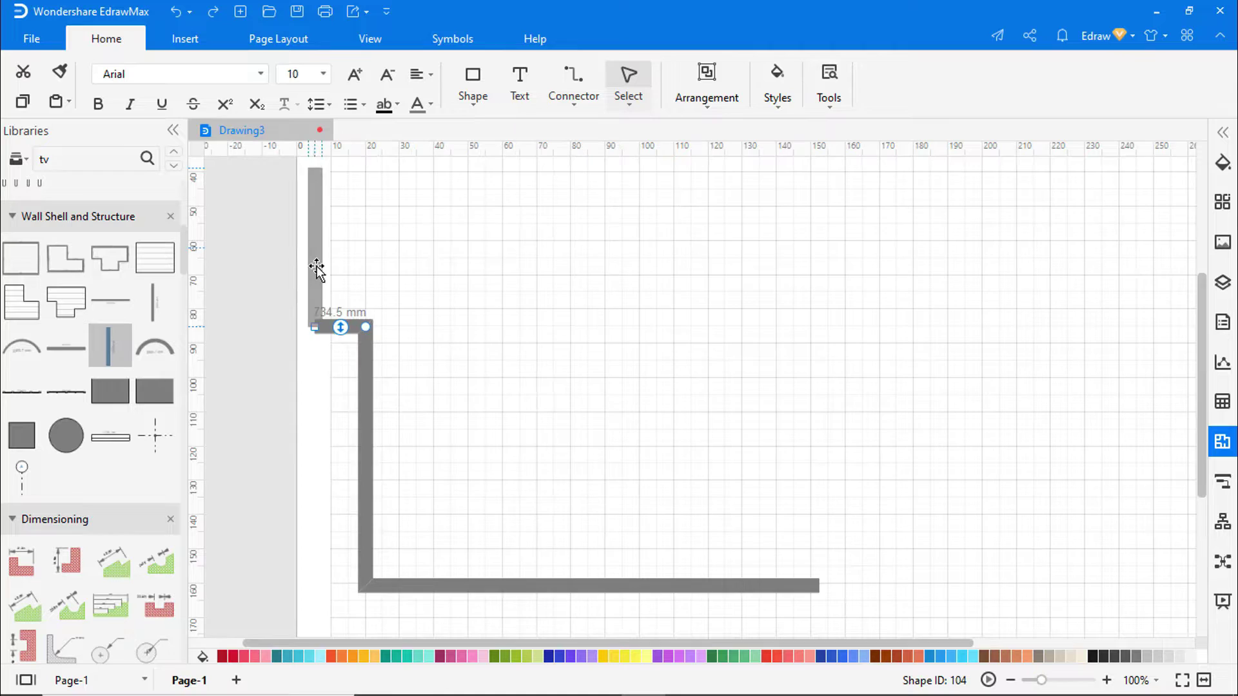
{"action": "left_click_drag", "start_coordinate": [87, 345], "coordinate": [365, 246]}
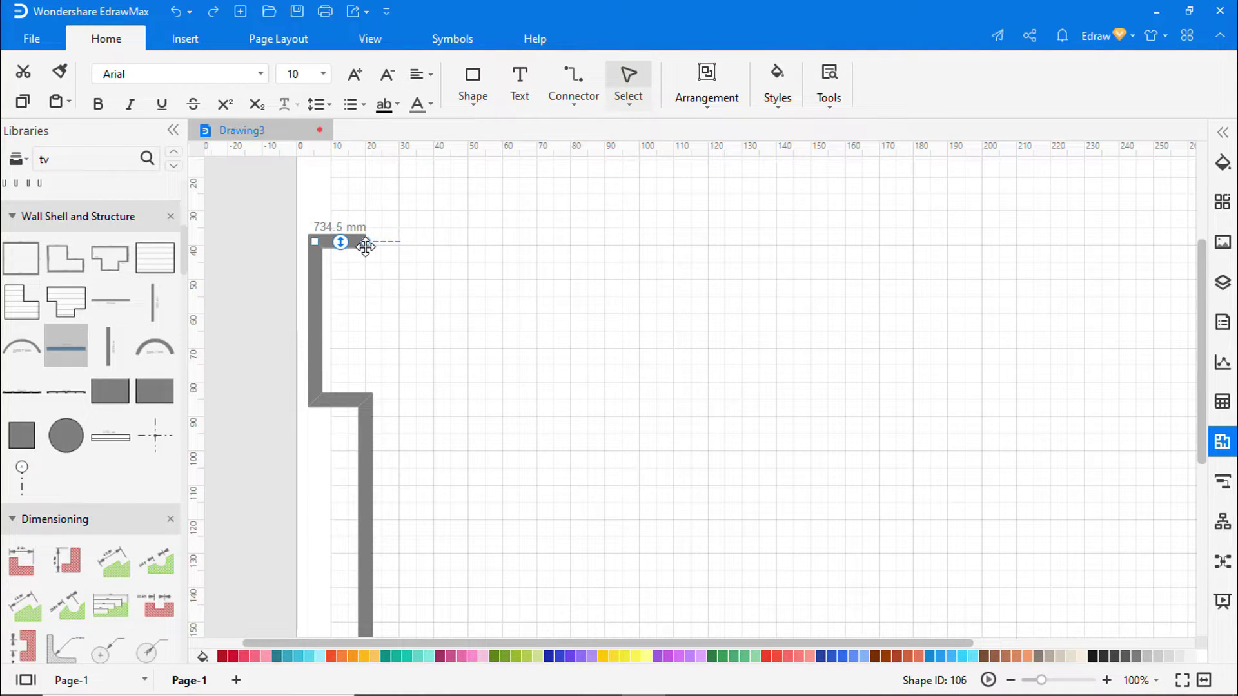
{"action": "left_click_drag", "start_coordinate": [109, 345], "coordinate": [366, 251]}
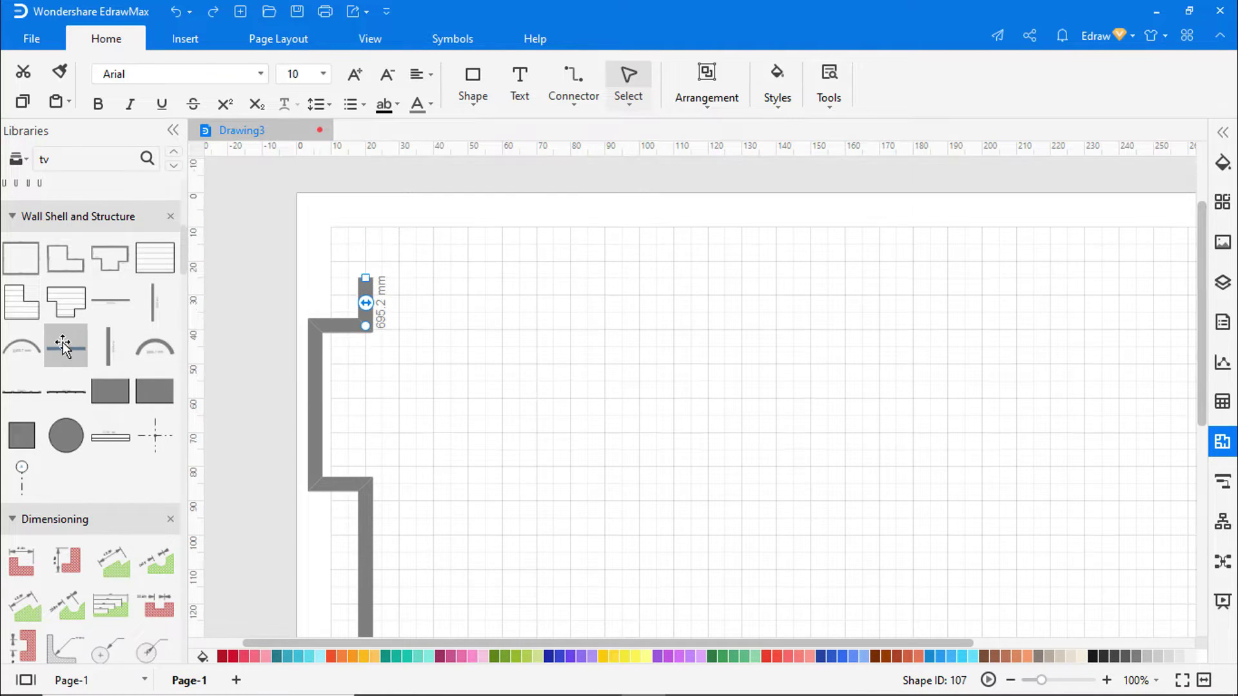
Step: Add the top exterior wall about 7739 mm long and a short vertical wall stepping down from its right end
{"action": "left_click_drag", "start_coordinate": [66, 345], "coordinate": [473, 267]}
{"action": "left_click_drag", "start_coordinate": [571, 267], "coordinate": [893, 267]}
{"action": "left_click_drag", "start_coordinate": [110, 345], "coordinate": [896, 354]}
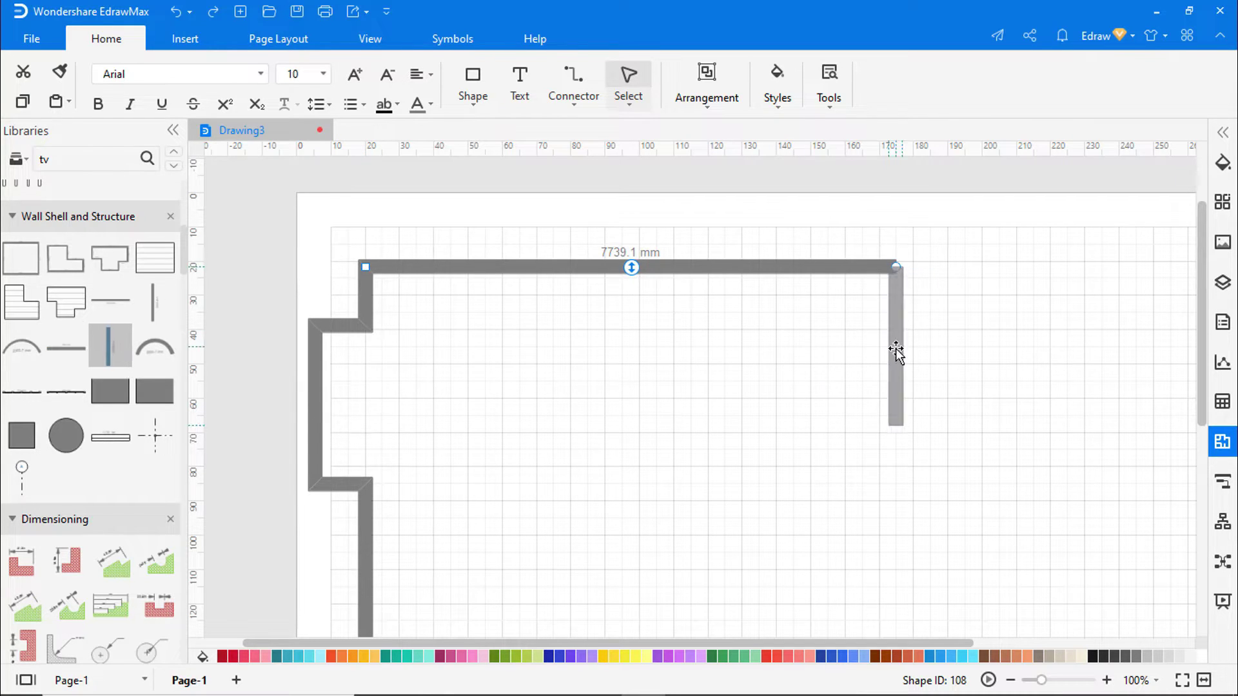
{"action": "left_click_drag", "start_coordinate": [896, 430], "coordinate": [896, 330]}
Step: Continue the upper-right outline with a horizontal wall about 4128 mm long, stepping down and outward to a vertical wall about 1058 mm high
{"action": "left_click_drag", "start_coordinate": [65, 346], "coordinate": [996, 331]}
{"action": "left_click_drag", "start_coordinate": [1100, 329], "coordinate": [1181, 328]}
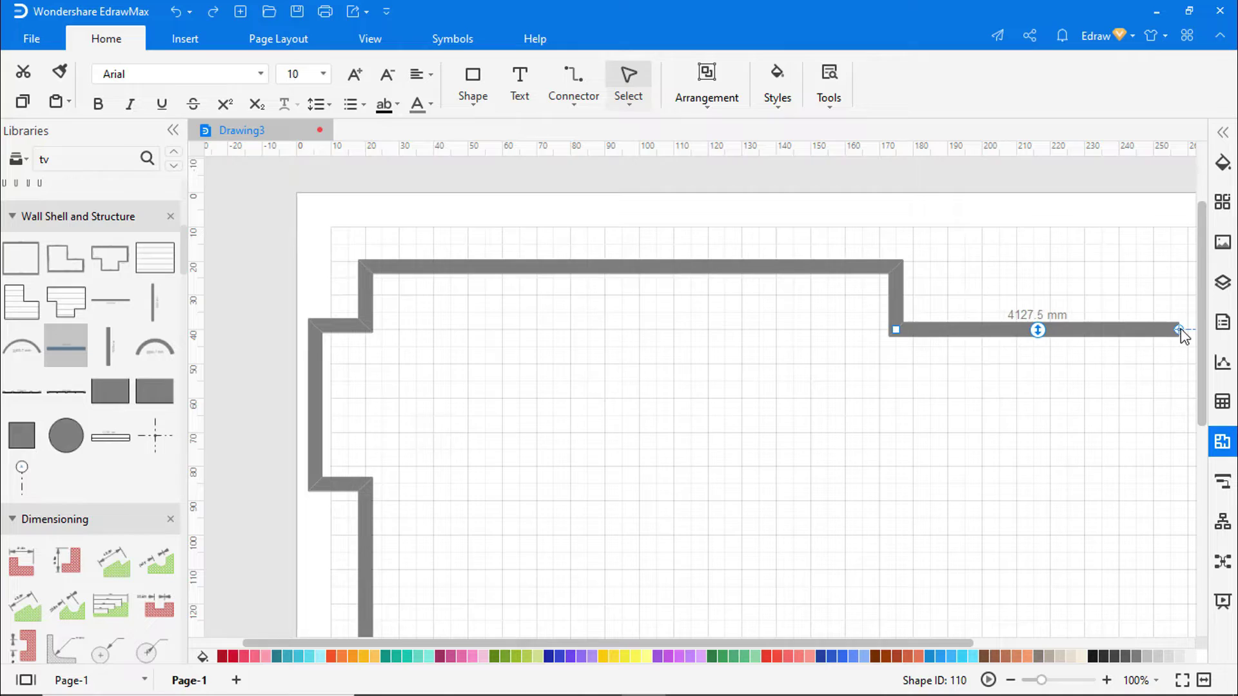
{"action": "left_click_drag", "start_coordinate": [109, 345], "coordinate": [1151, 439]}
{"action": "left_click_drag", "start_coordinate": [1149, 488], "coordinate": [1150, 418]}
{"action": "left_click_drag", "start_coordinate": [66, 345], "coordinate": [1051, 397]}
{"action": "left_click_drag", "start_coordinate": [110, 345], "coordinate": [1052, 473]}
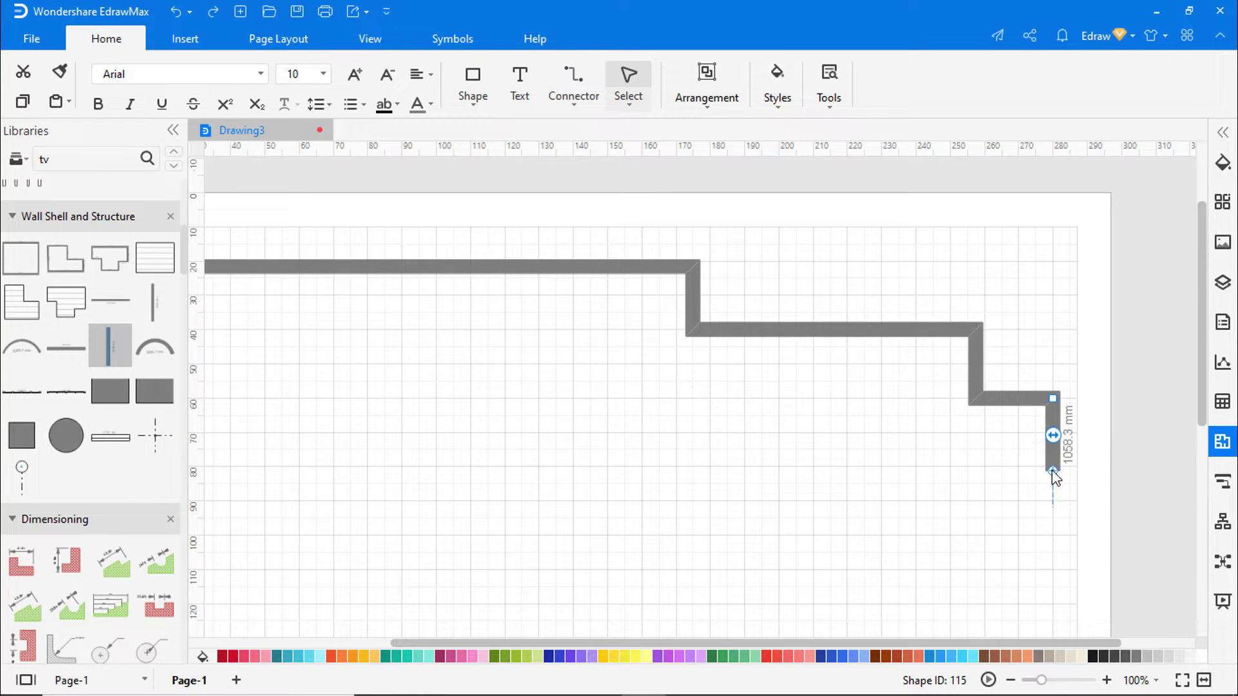
Step: Extend the outline down from the bottom wall's right end, across the page bottom, and about 2417 mm up the right side
{"action": "scroll", "coordinate": [1036, 514], "scroll_direction": "down", "scroll_amount": 3}
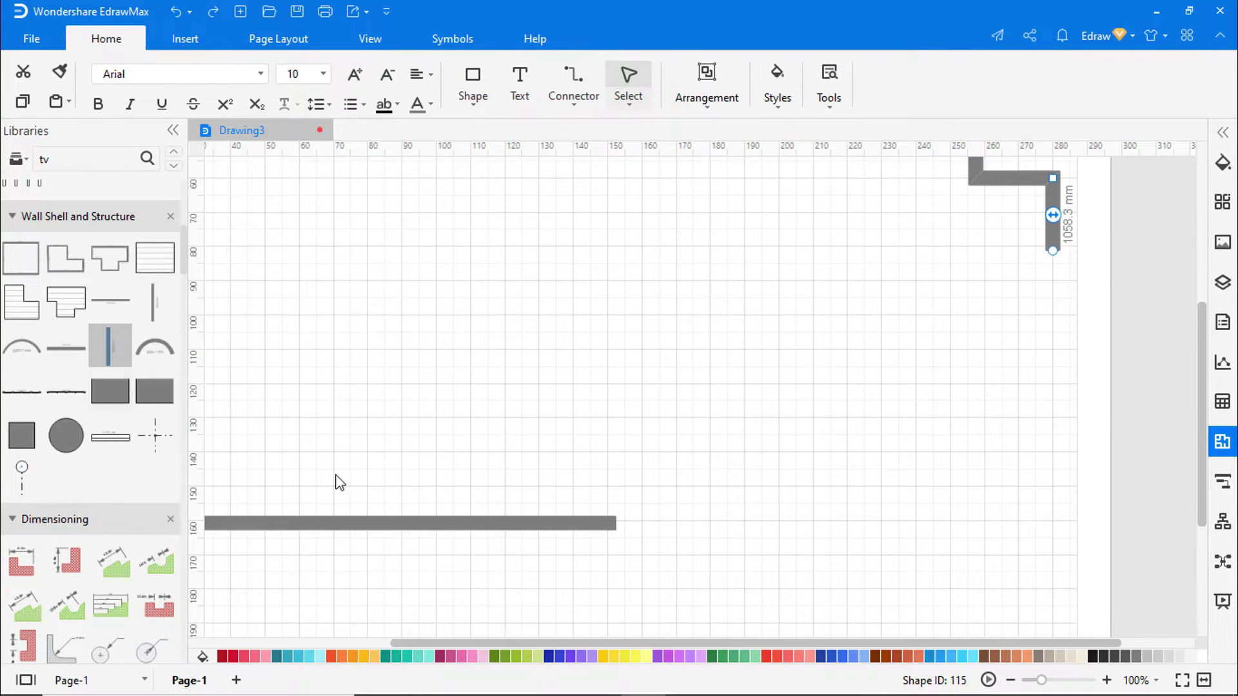
{"action": "left_click_drag", "start_coordinate": [110, 345], "coordinate": [630, 616]}
{"action": "left_click_drag", "start_coordinate": [65, 348], "coordinate": [1031, 615]}
{"action": "left_click_drag", "start_coordinate": [110, 348], "coordinate": [1058, 552]}
{"action": "left_click_drag", "start_coordinate": [1053, 457], "coordinate": [1053, 450]}
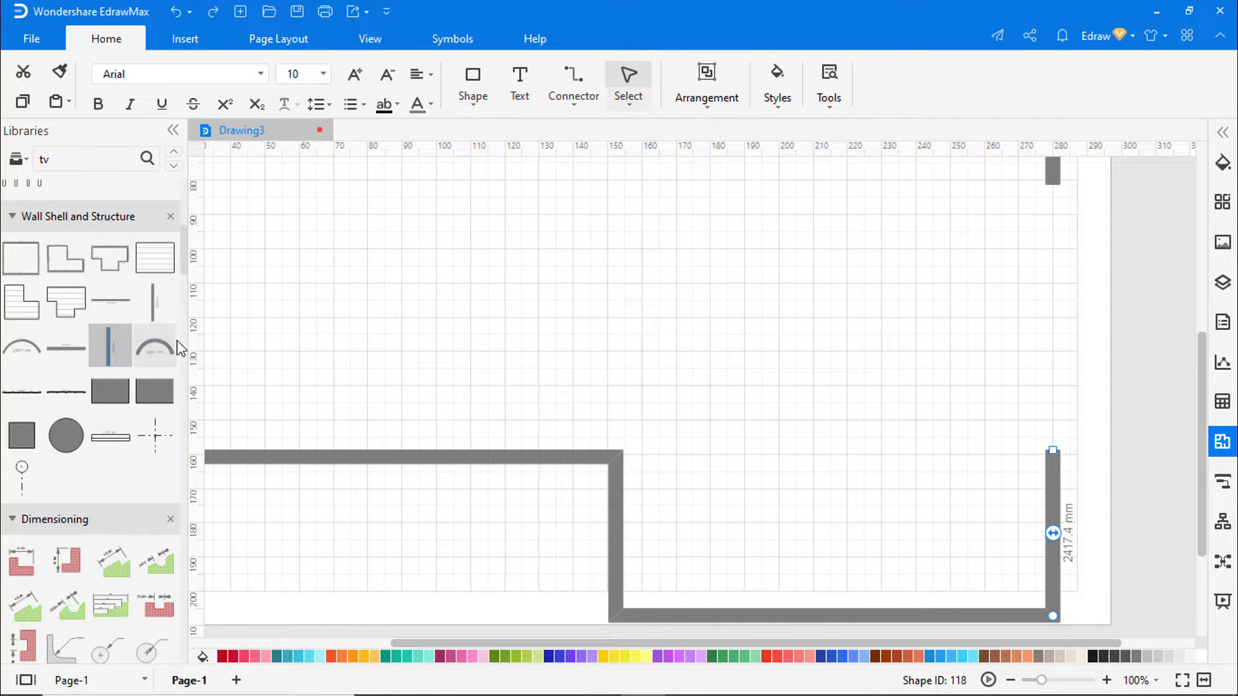
Step: Bridge the gap in the right exterior wall with a thick curved wall and reduce its outward bulge
{"action": "left_click_drag", "start_coordinate": [165, 346], "coordinate": [1052, 184]}
{"action": "left_click_drag", "start_coordinate": [1181, 316], "coordinate": [1062, 441]}
{"action": "scroll", "coordinate": [1096, 480], "scroll_direction": "up", "scroll_amount": 2}
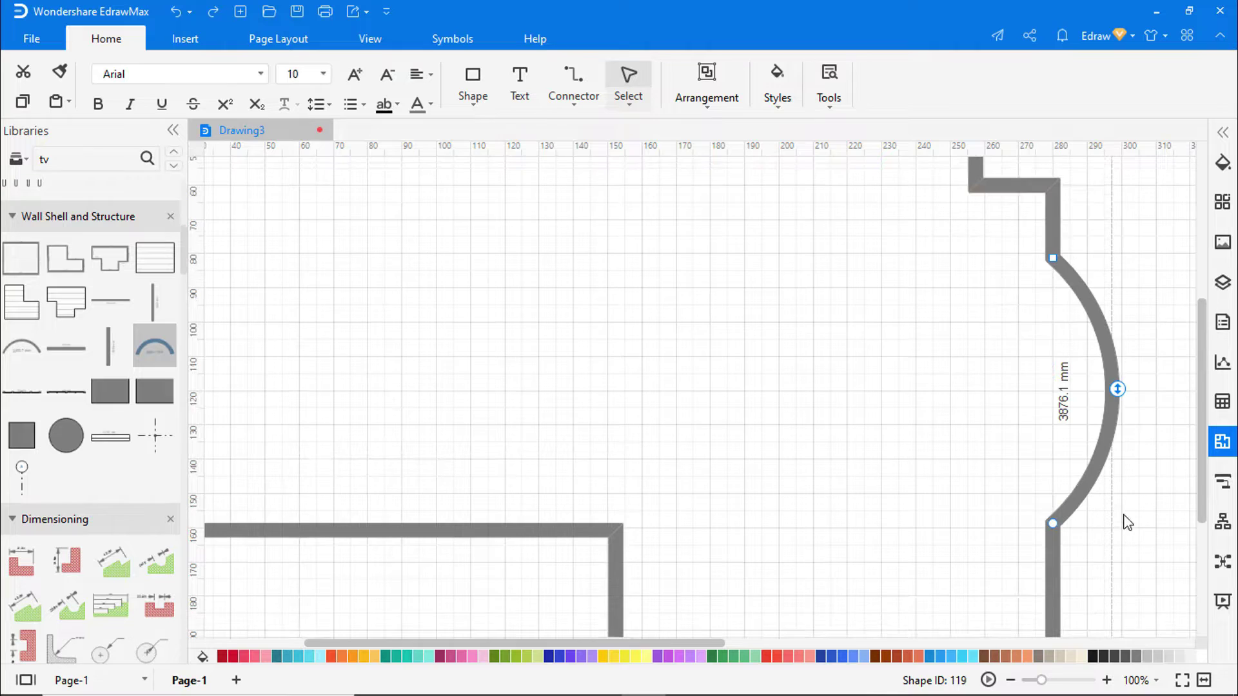
{"action": "left_click_drag", "start_coordinate": [1119, 387], "coordinate": [1092, 389]}
{"action": "left_click", "coordinate": [1124, 470]}
{"action": "left_click_drag", "start_coordinate": [683, 643], "coordinate": [648, 643]}
{"action": "scroll", "coordinate": [721, 514], "scroll_direction": "down", "scroll_amount": 3}
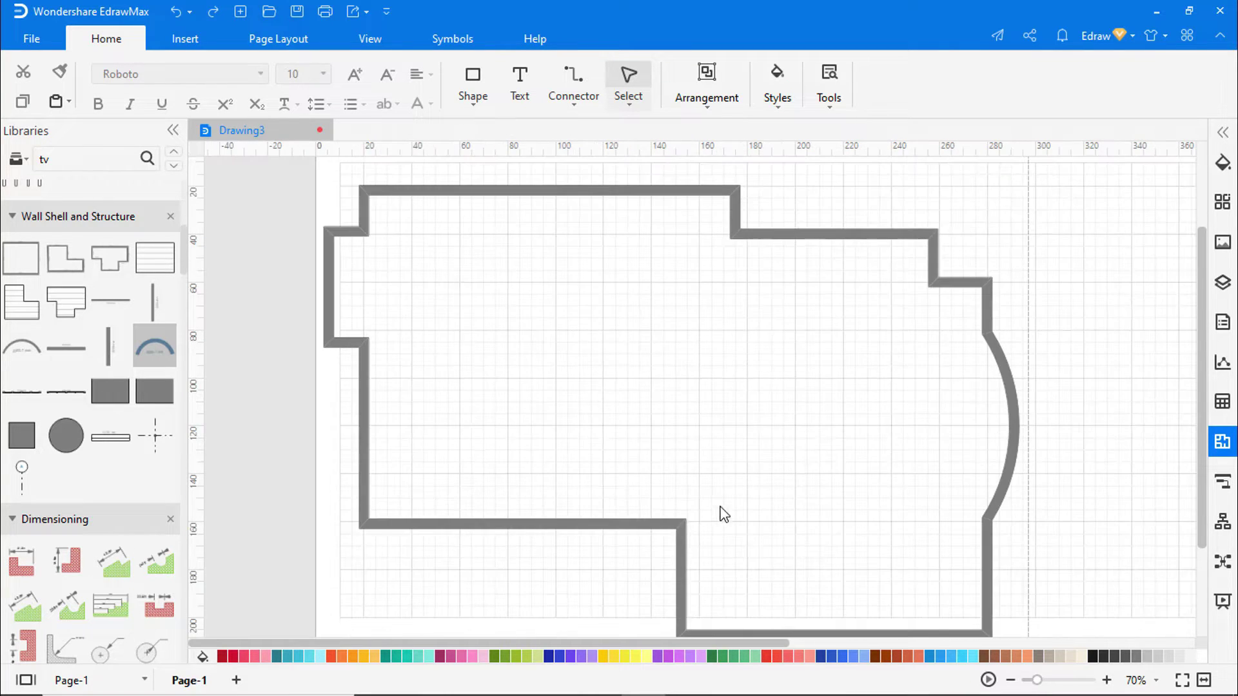
Step: Enclose the bottom-left room with a thin horizontal wall along its top and a thin vertical wall on its right
{"action": "left_click_drag", "start_coordinate": [726, 643], "coordinate": [786, 642]}
{"action": "left_click_drag", "start_coordinate": [127, 298], "coordinate": [593, 348]}
{"action": "left_click_drag", "start_coordinate": [153, 301], "coordinate": [600, 467]}
{"action": "left_click_drag", "start_coordinate": [600, 412], "coordinate": [603, 343]}
{"action": "left_click", "coordinate": [580, 342]}
{"action": "left_click", "coordinate": [662, 366]}
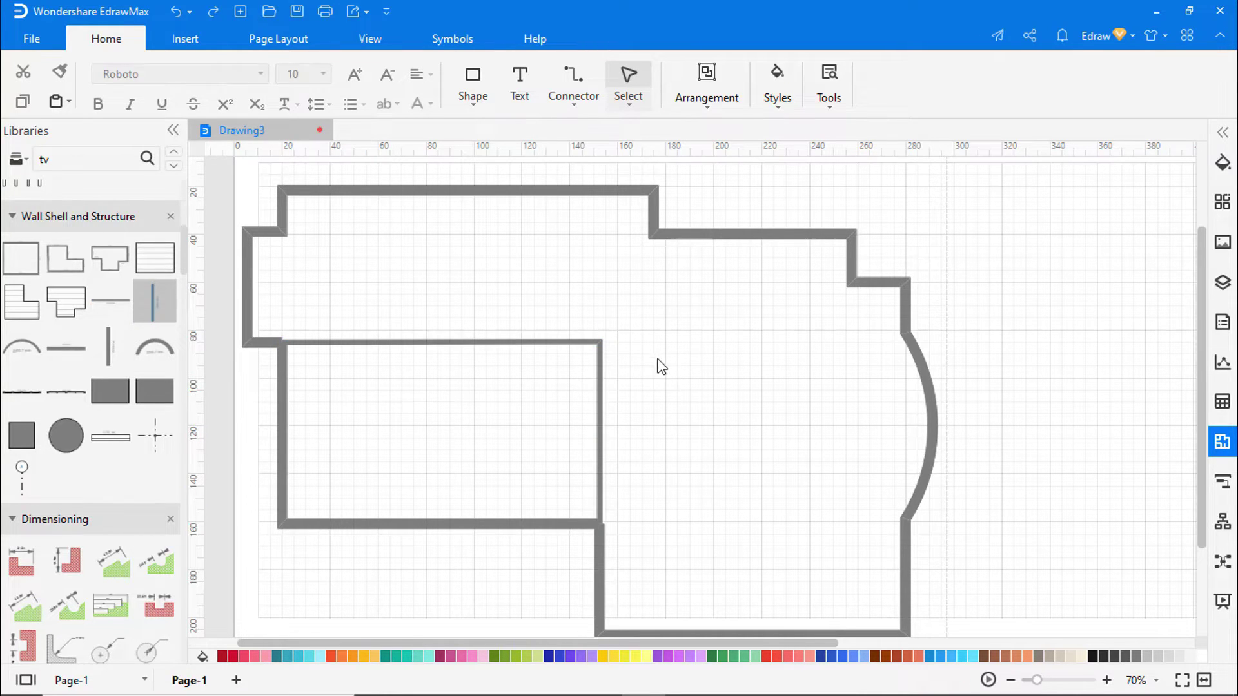
Step: Partition the upper-middle room with thin vertical and horizontal walls, adding a thin vertical wall below the first step in the top outline
{"action": "left_click_drag", "start_coordinate": [154, 300], "coordinate": [484, 254]}
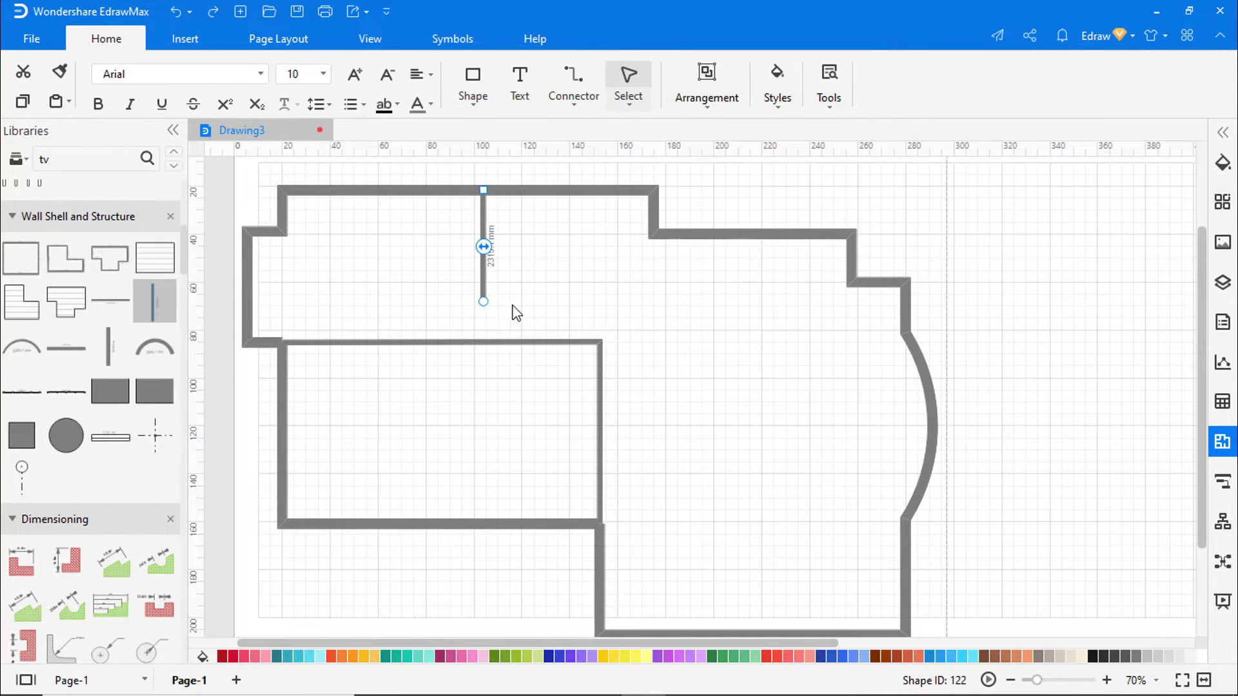
{"action": "left_click_drag", "start_coordinate": [483, 301], "coordinate": [484, 297]}
{"action": "left_click", "coordinate": [521, 307]}
{"action": "left_click_drag", "start_coordinate": [110, 299], "coordinate": [569, 307]}
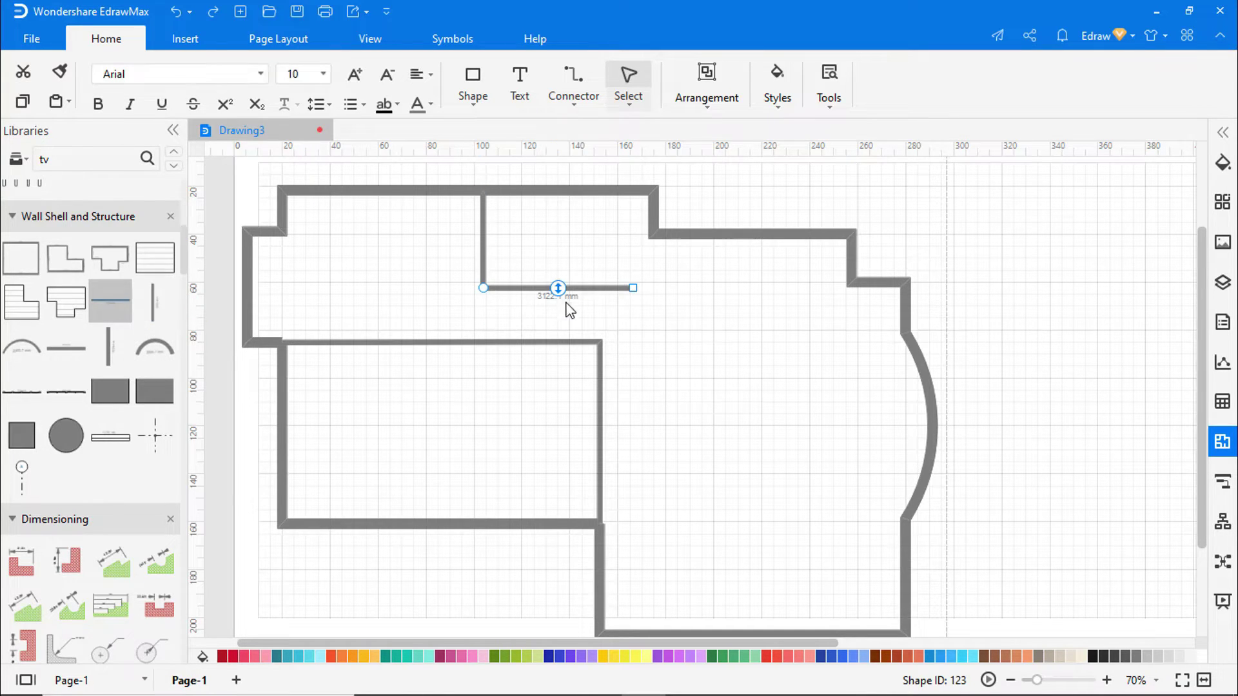
{"action": "left_click_drag", "start_coordinate": [154, 300], "coordinate": [649, 288]}
{"action": "left_click", "coordinate": [700, 306]}
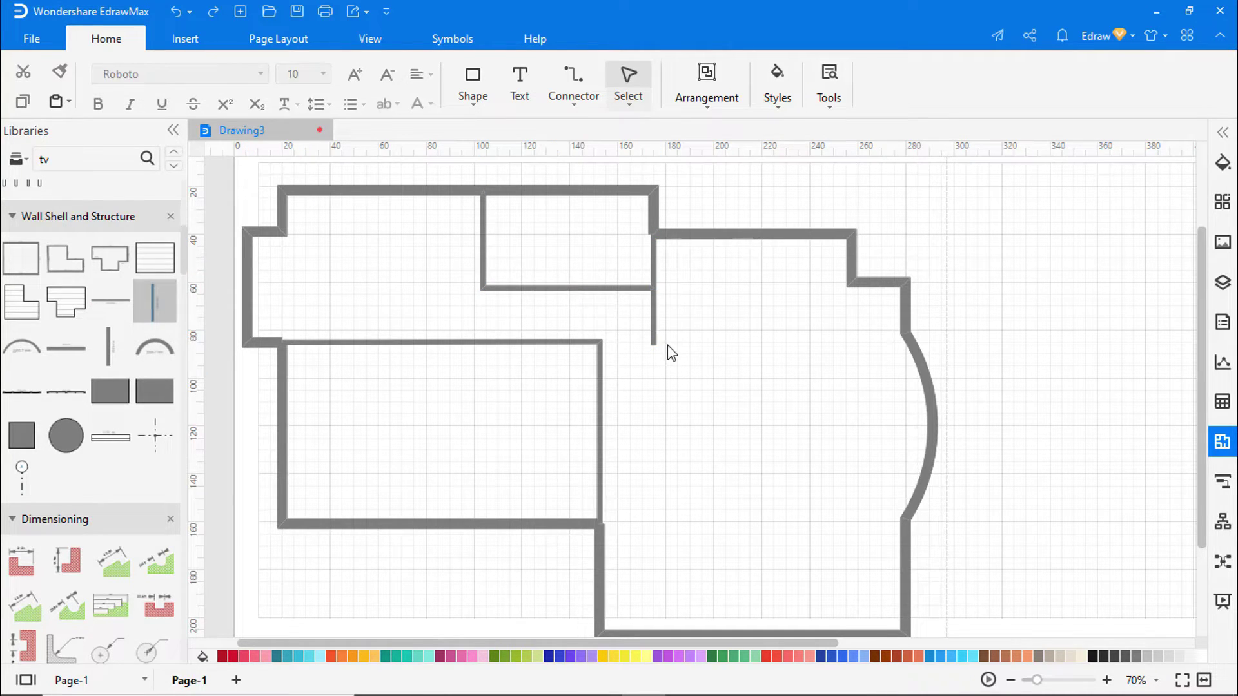
Step: Add thin walls below the upper-right room, down the inner side of the curved bay, and horizontally inward from the bay's lower end
{"action": "left_click_drag", "start_coordinate": [111, 301], "coordinate": [850, 345]}
{"action": "left_click_drag", "start_coordinate": [155, 301], "coordinate": [844, 342]}
{"action": "left_click_drag", "start_coordinate": [853, 393], "coordinate": [852, 503]}
{"action": "left_click_drag", "start_coordinate": [110, 300], "coordinate": [832, 520]}
{"action": "left_click_drag", "start_coordinate": [752, 519], "coordinate": [714, 519]}
{"action": "left_click", "coordinate": [968, 522]}
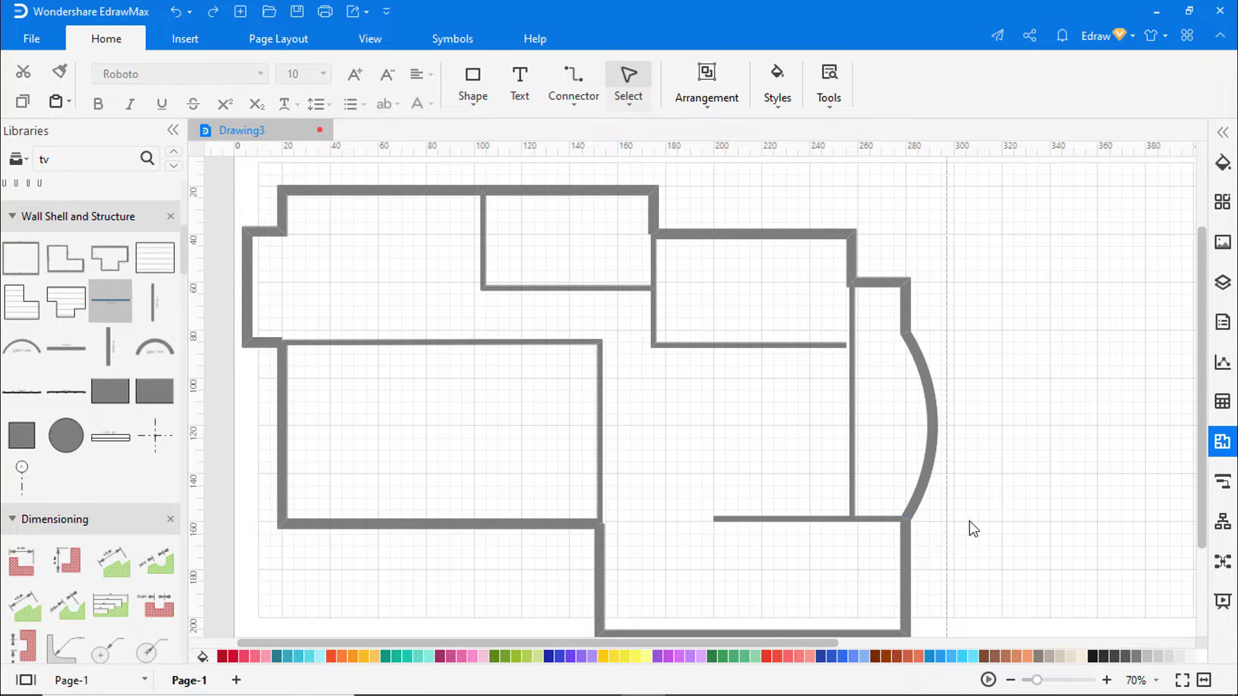
Step: Extend the thin wall beneath the upper-right room to meet the vertical bay partition
{"action": "left_click", "coordinate": [835, 345]}
{"action": "left_click_drag", "start_coordinate": [844, 345], "coordinate": [851, 347]}
{"action": "left_click", "coordinate": [872, 359]}
Step: Insert a double door near the left end of the lowest exterior wall
{"action": "left_click_drag", "start_coordinate": [187, 258], "coordinate": [188, 229]}
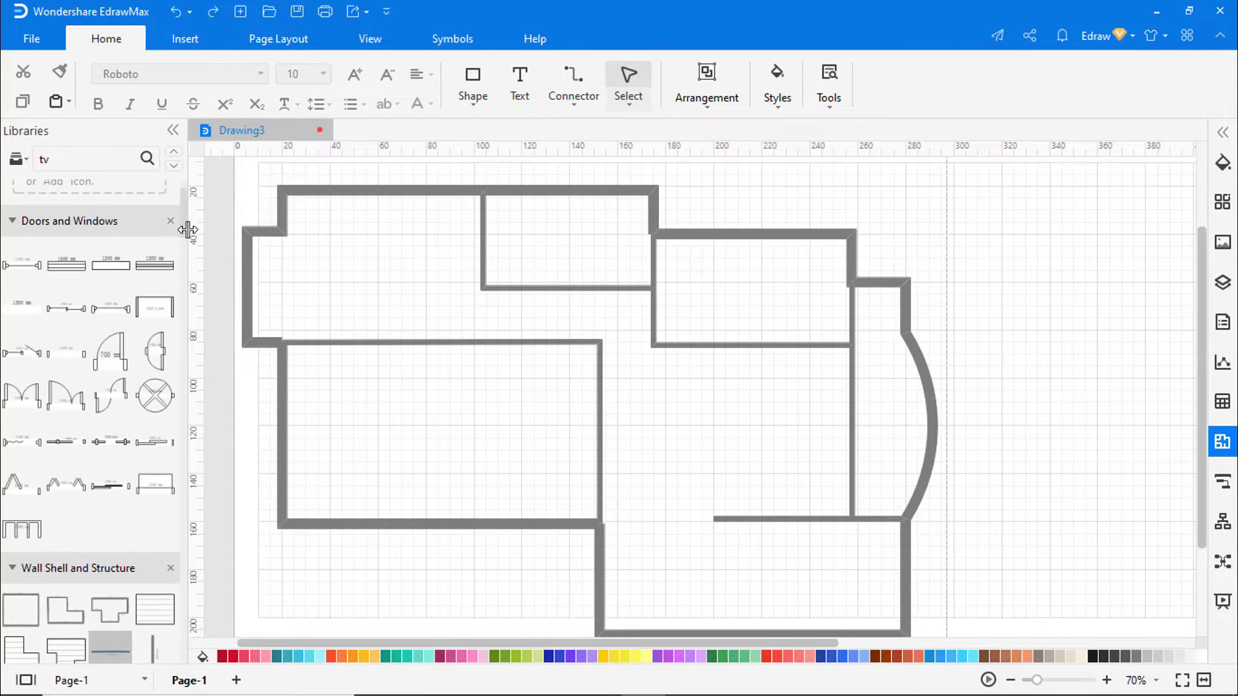
{"action": "left_click_drag", "start_coordinate": [22, 394], "coordinate": [653, 620]}
{"action": "left_click", "coordinate": [766, 593]}
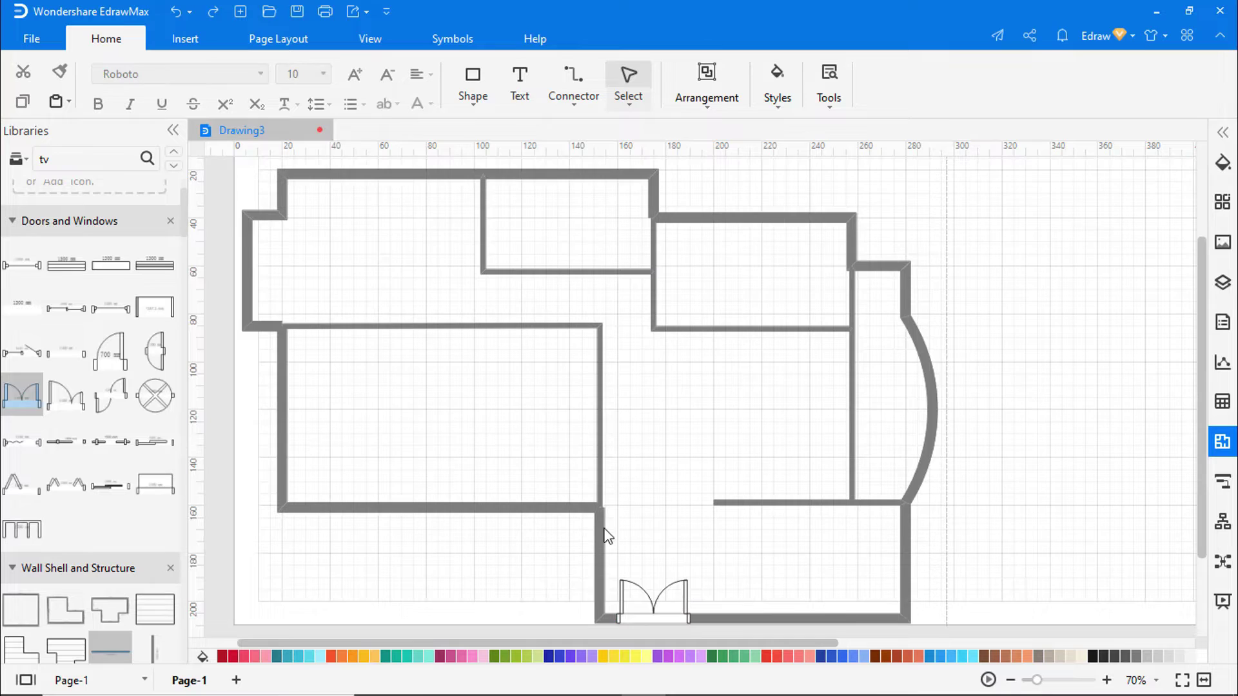
Step: Insert a single door in the right wall of the bottom-left room, opening into the room
{"action": "left_click_drag", "start_coordinate": [110, 350], "coordinate": [606, 453]}
{"action": "left_click", "coordinate": [649, 475]}
{"action": "left_click", "coordinate": [635, 463]}
Step: Place a single door at the hallway's entrance to the top-left room and lower the hallway's upper wall to fit it
{"action": "left_click_drag", "start_coordinate": [110, 350], "coordinate": [488, 305]}
{"action": "left_click_drag", "start_coordinate": [566, 271], "coordinate": [571, 281]}
{"action": "left_click", "coordinate": [570, 298]}
{"action": "left_click", "coordinate": [490, 309]}
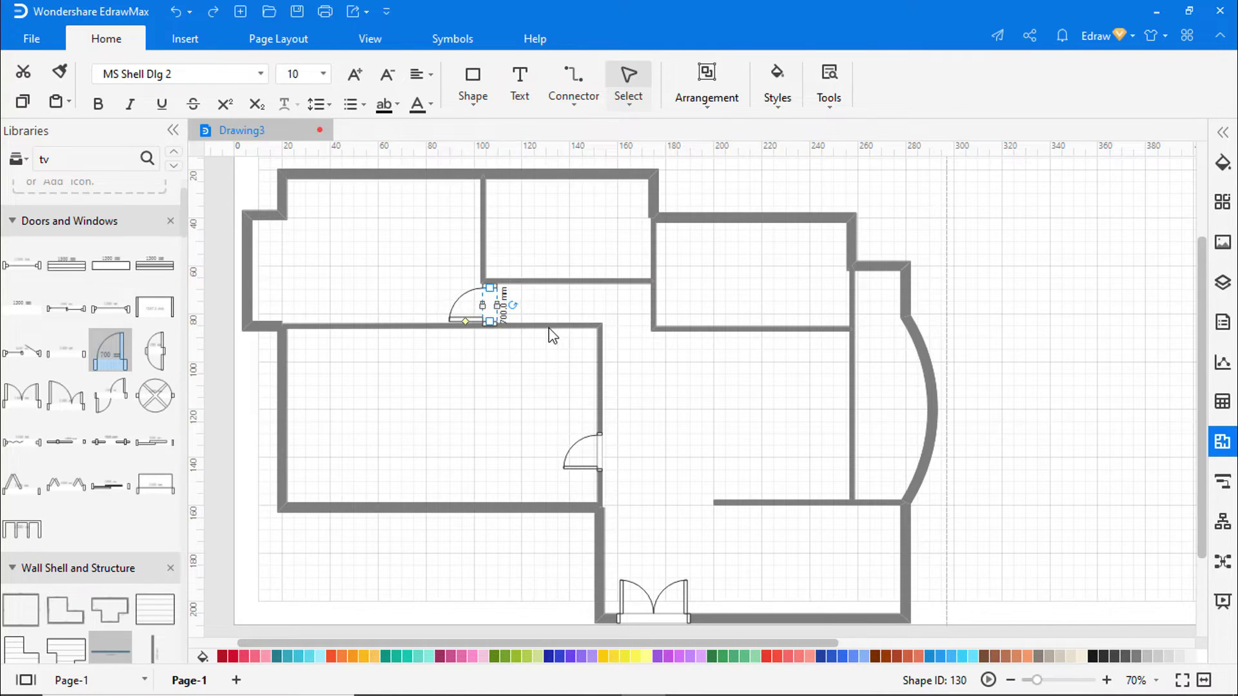
{"action": "left_click", "coordinate": [672, 385]}
Step: Add single doors to the upper-right room's bottom wall and the upper-middle room's left wall
{"action": "left_click_drag", "start_coordinate": [103, 353], "coordinate": [668, 311]}
{"action": "left_click", "coordinate": [548, 249]}
{"action": "left_click", "coordinate": [725, 307]}
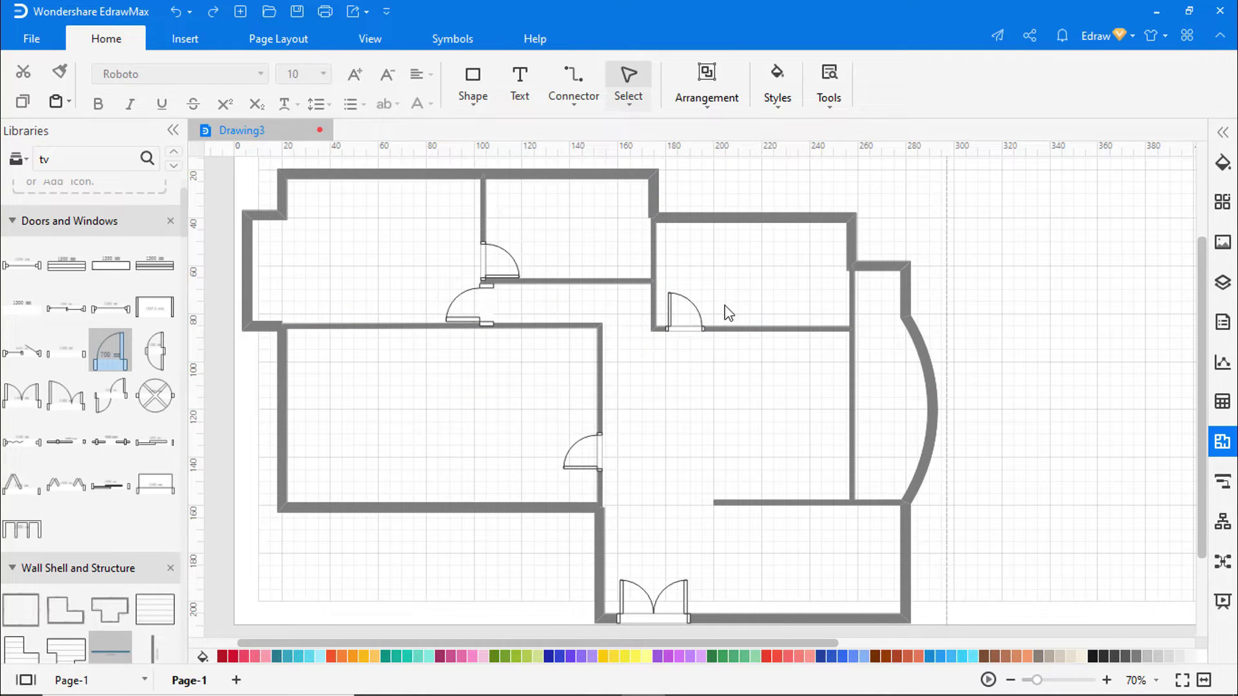
Step: Insert a window in the bottom-left room's left exterior wall and stretch it over the room's full height
{"action": "left_click_drag", "start_coordinate": [66, 265], "coordinate": [290, 377]}
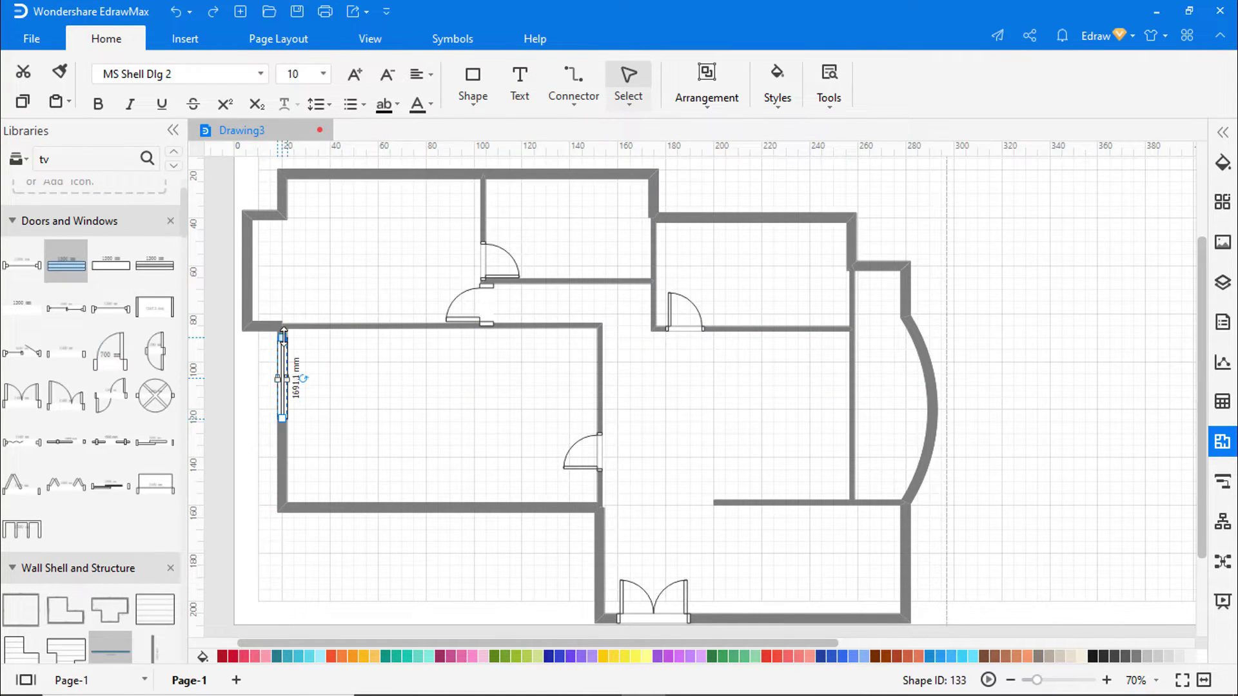
{"action": "left_click_drag", "start_coordinate": [288, 425], "coordinate": [284, 501]}
{"action": "left_click", "coordinate": [361, 481]}
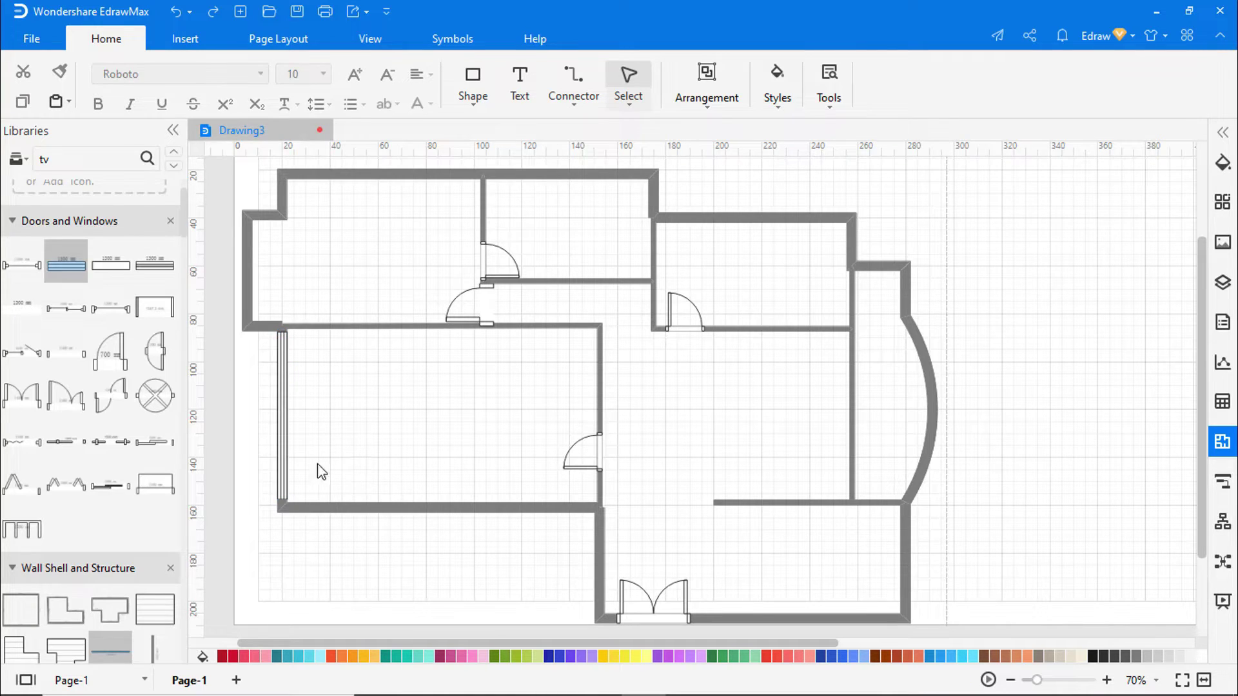
Step: Add a thin vertical partition across the bottom-left room near the window, spanning from its top wall to its bottom wall
{"action": "scroll", "coordinate": [153, 599], "scroll_direction": "down", "scroll_amount": 1}
{"action": "left_click_drag", "start_coordinate": [153, 598], "coordinate": [346, 381]}
{"action": "left_click_drag", "start_coordinate": [346, 436], "coordinate": [346, 506]}
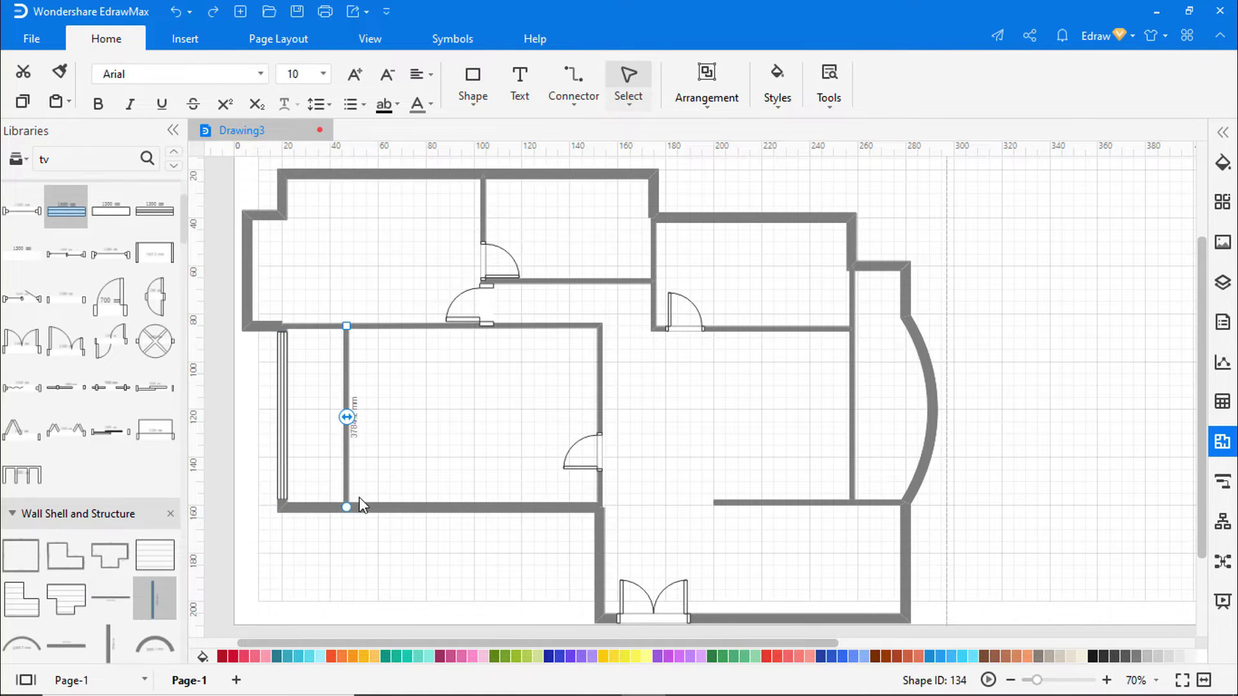
{"action": "left_click", "coordinate": [417, 467]}
Step: Insert sliding doors in the bottom-left room's new partition and in the partition beside the curved bay
{"action": "left_click_drag", "start_coordinate": [110, 429], "coordinate": [346, 472]}
{"action": "left_click", "coordinate": [431, 396]}
{"action": "left_click_drag", "start_coordinate": [110, 428], "coordinate": [854, 386]}
{"action": "left_click", "coordinate": [883, 381]}
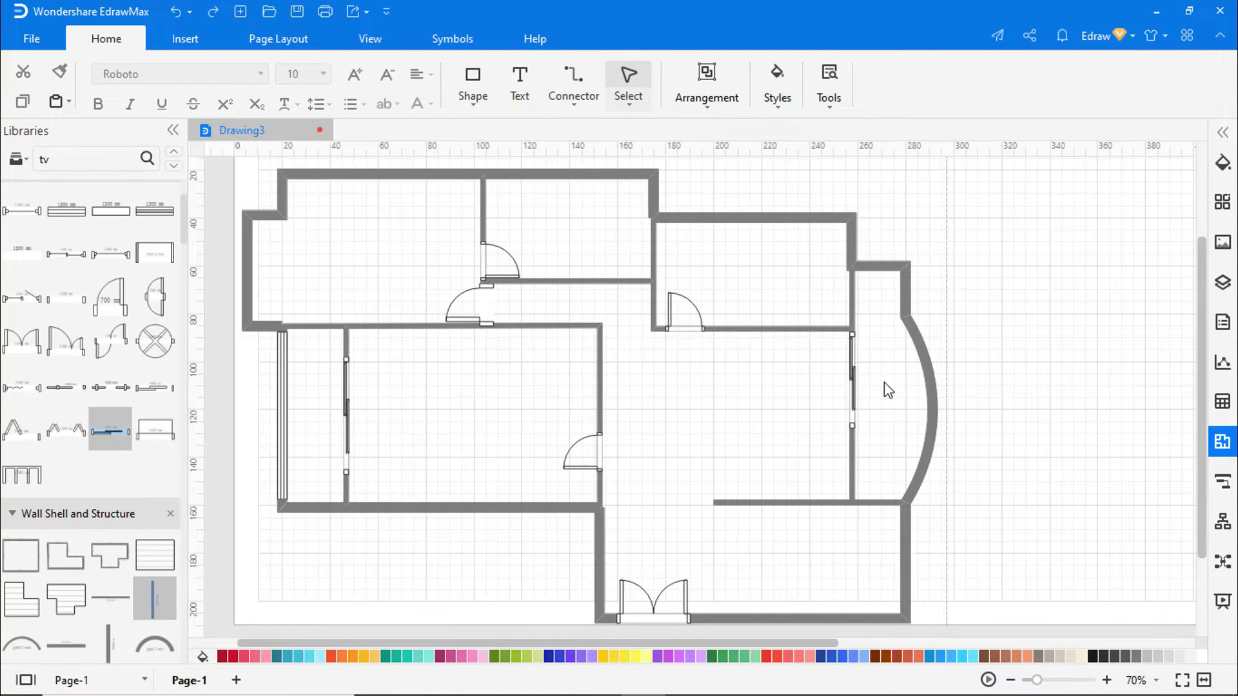
Step: Add a vertical partition in the bottom-right room from its top wall to its bottom wall and insert a sliding door in it
{"action": "left_click_drag", "start_coordinate": [160, 598], "coordinate": [852, 609]}
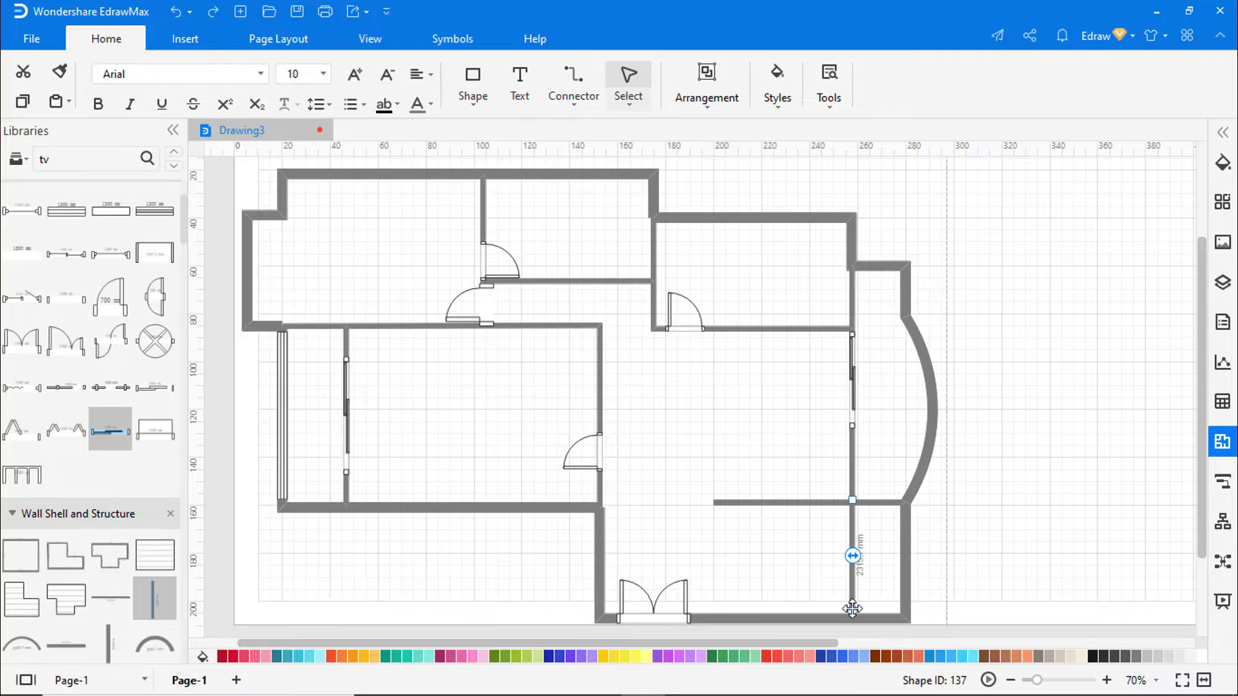
{"action": "left_click", "coordinate": [969, 594]}
{"action": "left_click_drag", "start_coordinate": [110, 387], "coordinate": [852, 561]}
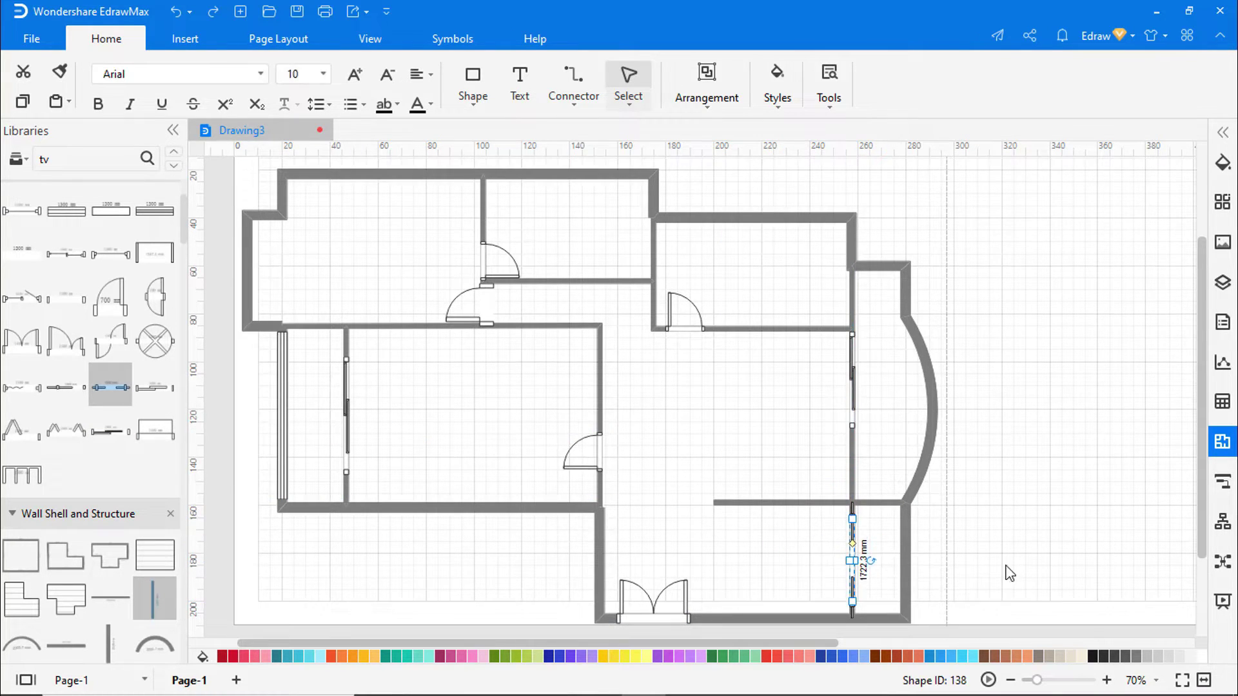
{"action": "left_click", "coordinate": [981, 580]}
Step: Place a rectangular six-seat dining table in the room beside the double entrance doors
{"action": "left_click_drag", "start_coordinate": [183, 219], "coordinate": [200, 638]}
{"action": "left_click_drag", "start_coordinate": [68, 422], "coordinate": [772, 566]}
{"action": "left_click", "coordinate": [800, 581]}
{"action": "left_click", "coordinate": [954, 551]}
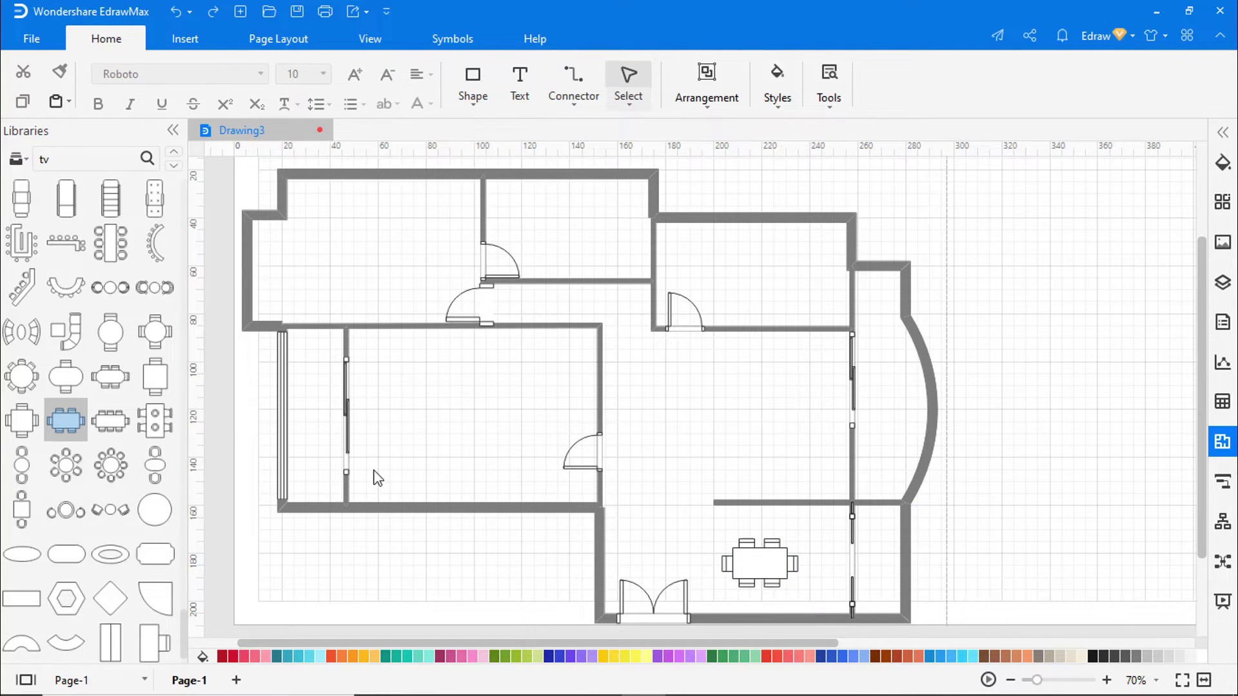
Step: Place a round table with two chairs, arranged vertically, in the narrow space beside the left window
{"action": "left_click_drag", "start_coordinate": [110, 287], "coordinate": [288, 422]}
{"action": "left_click_drag", "start_coordinate": [334, 469], "coordinate": [315, 419]}
{"action": "left_click", "coordinate": [391, 420]}
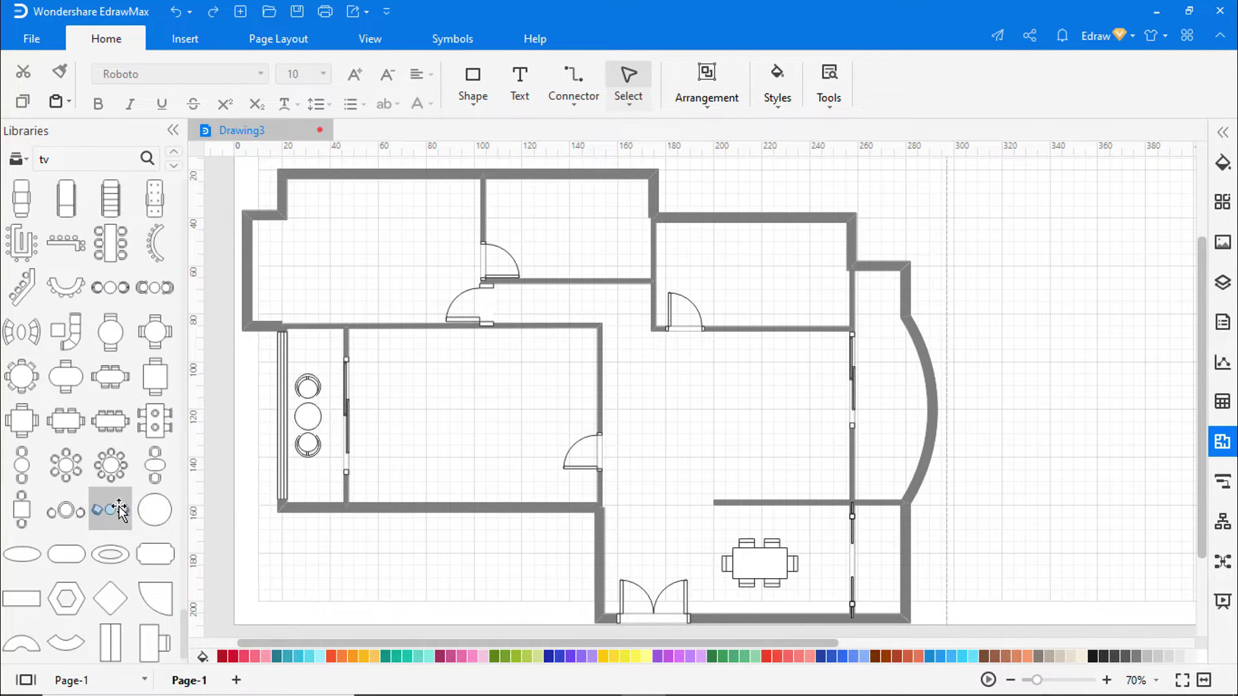
Step: Place a round table with two angled armchairs in the curved bay and shrink the set to fit inside it
{"action": "left_click_drag", "start_coordinate": [110, 509], "coordinate": [886, 419]}
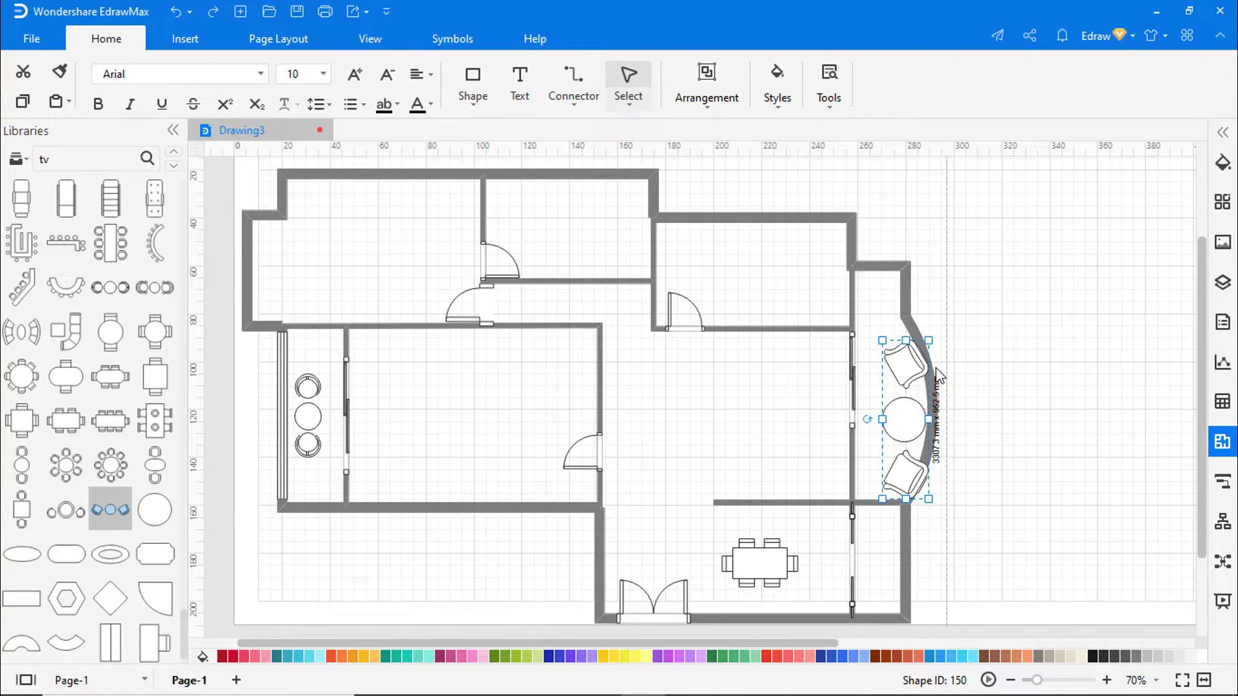
{"action": "left_click_drag", "start_coordinate": [928, 340], "coordinate": [911, 398]}
{"action": "left_click_drag", "start_coordinate": [902, 451], "coordinate": [896, 430]}
{"action": "left_click", "coordinate": [1006, 449]}
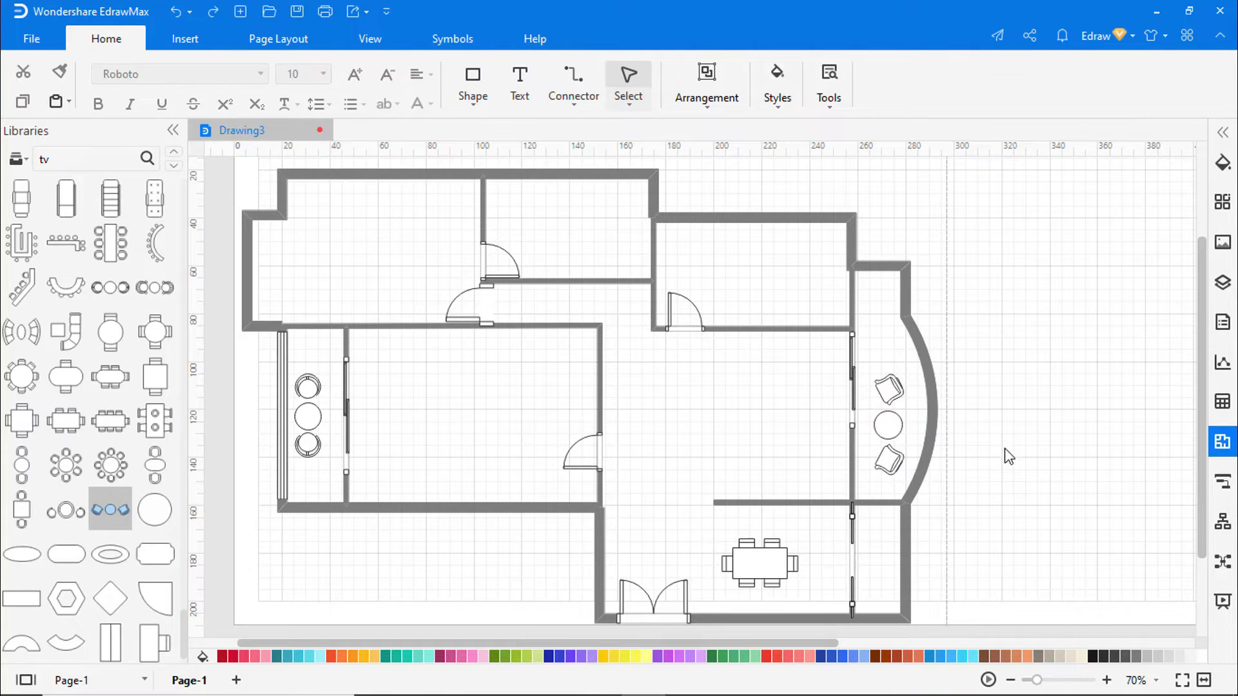
Step: Place two two-seat sofas in the living room, one along the lower partition and one turned vertically near the bay's sliding door
{"action": "scroll", "coordinate": [149, 435], "scroll_direction": "up", "scroll_amount": 10}
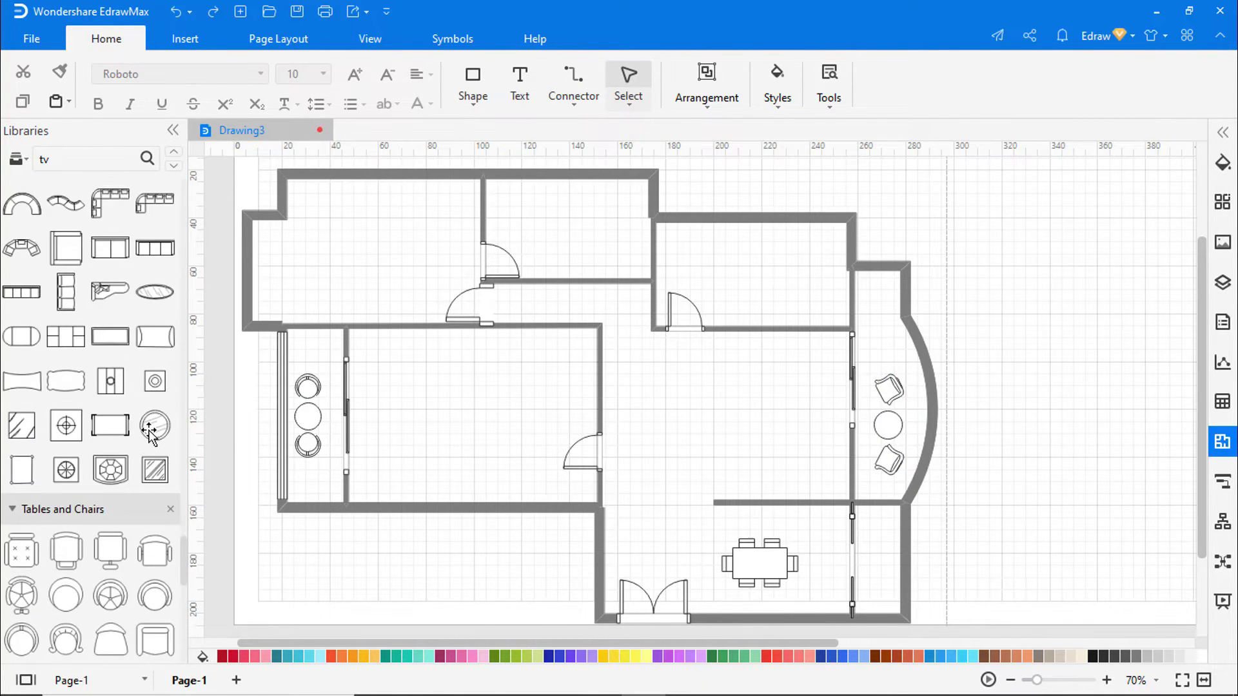
{"action": "scroll", "coordinate": [149, 434], "scroll_direction": "up", "scroll_amount": 5}
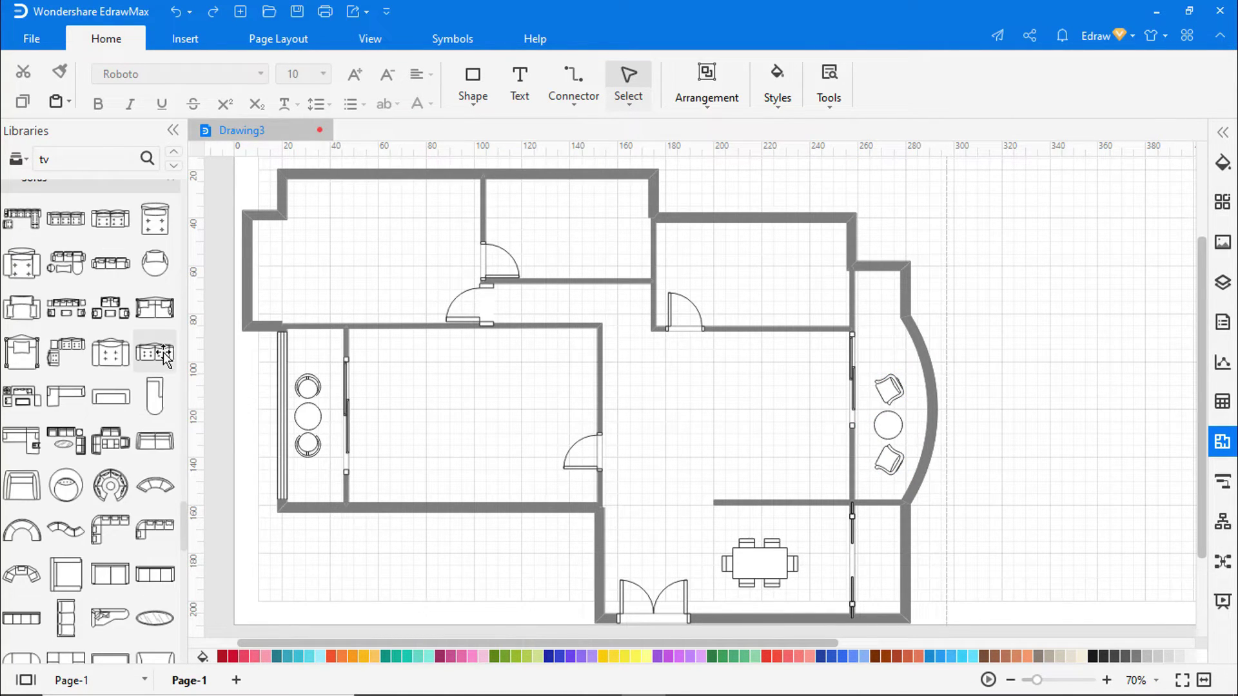
{"action": "left_click_drag", "start_coordinate": [165, 353], "coordinate": [766, 480]}
{"action": "left_click", "coordinate": [790, 447]}
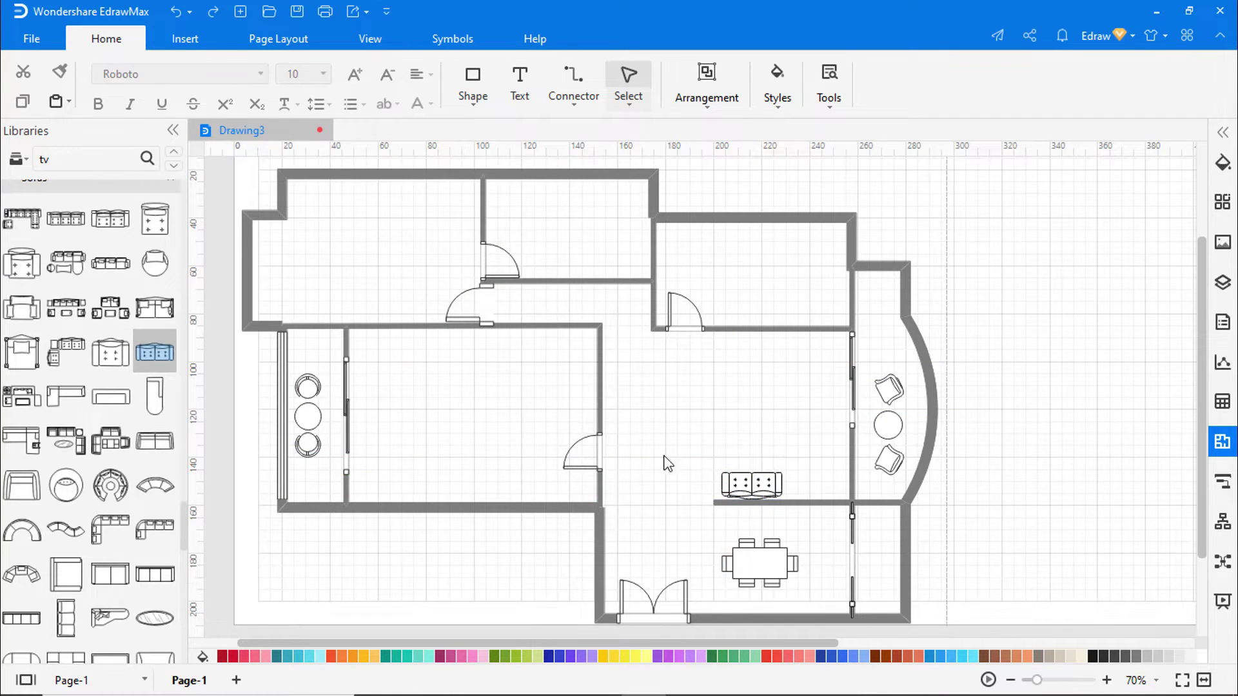
{"action": "left_click_drag", "start_coordinate": [155, 353], "coordinate": [800, 443]}
{"action": "left_click_drag", "start_coordinate": [799, 415], "coordinate": [827, 445]}
{"action": "left_click", "coordinate": [795, 393]}
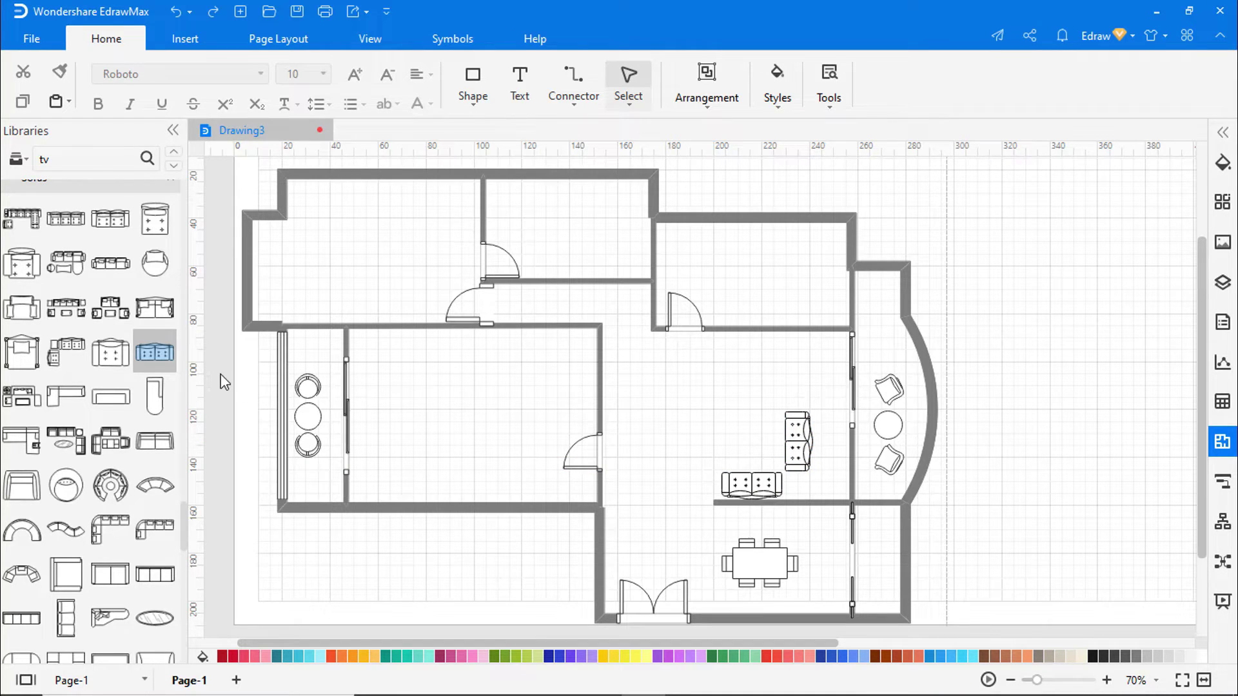
Step: Place an armchair on the living room's left side, facing the vertical sofa
{"action": "left_click_drag", "start_coordinate": [120, 355], "coordinate": [724, 441]}
{"action": "left_click_drag", "start_coordinate": [725, 410], "coordinate": [712, 438]}
{"action": "left_click", "coordinate": [792, 426]}
{"action": "left_click", "coordinate": [761, 386]}
{"action": "left_click", "coordinate": [762, 394]}
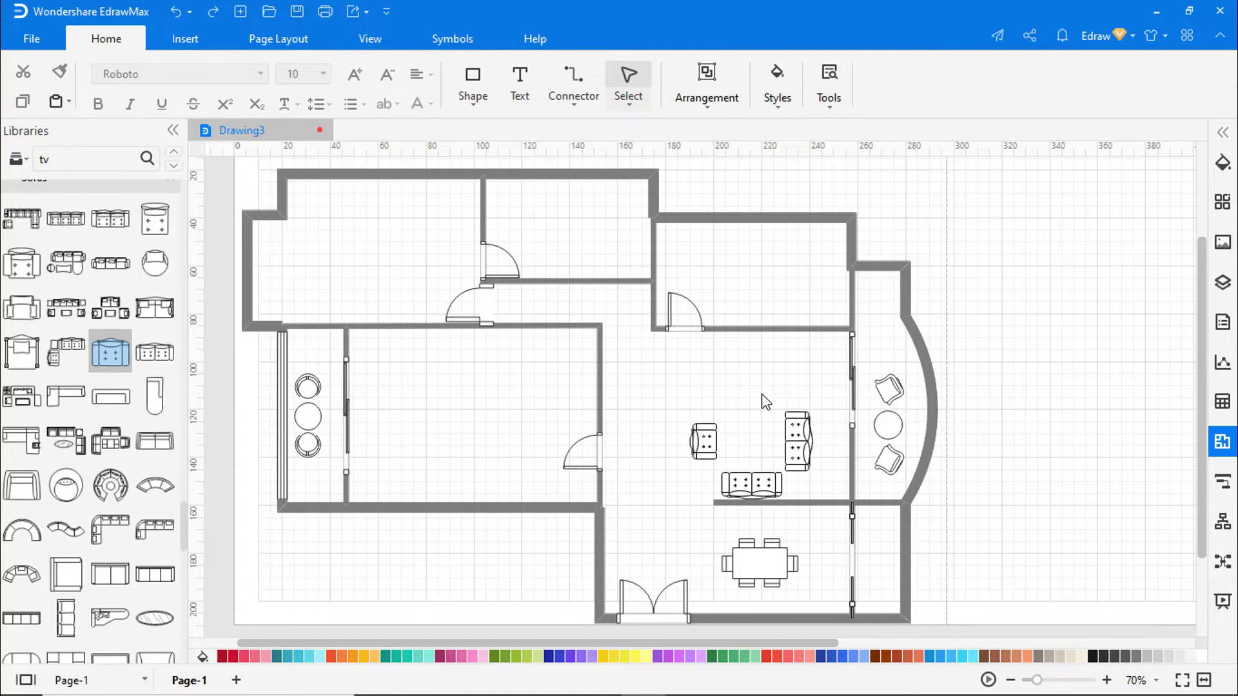
Step: Place a rectangular coffee table in the middle of the sofa group
{"action": "scroll", "coordinate": [154, 419], "scroll_direction": "down", "scroll_amount": 5}
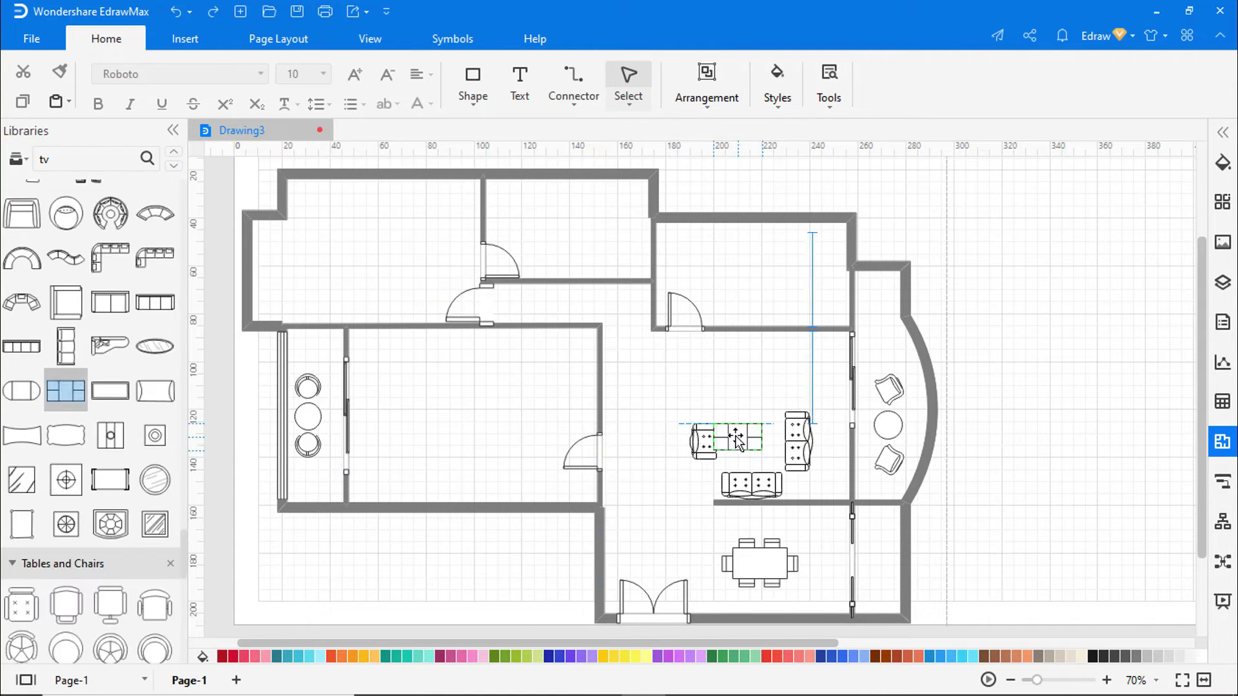
{"action": "left_click_drag", "start_coordinate": [738, 440], "coordinate": [752, 445]}
{"action": "left_click", "coordinate": [771, 400]}
Step: Place a two-burner stove in the kitchen's lower-right corner, turned against the right exterior wall
{"action": "scroll", "coordinate": [39, 432], "scroll_direction": "up", "scroll_amount": 10}
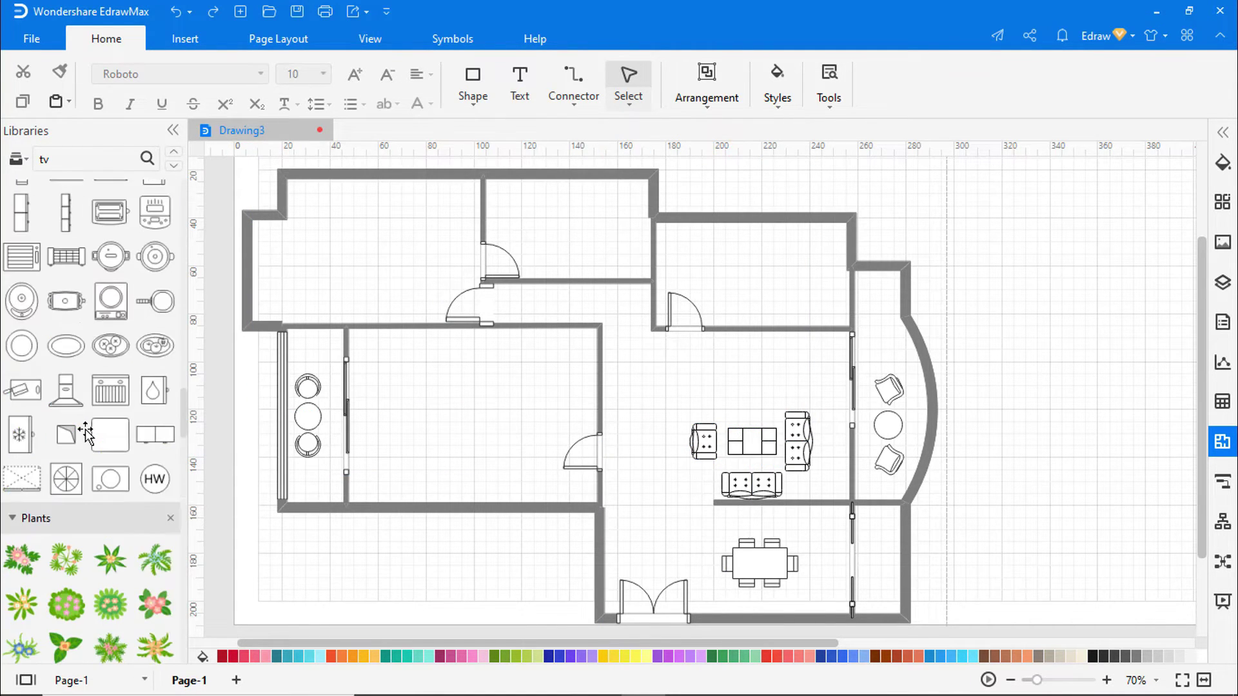
{"action": "scroll", "coordinate": [87, 435], "scroll_direction": "up", "scroll_amount": 8}
{"action": "left_click_drag", "start_coordinate": [110, 548], "coordinate": [923, 570]}
{"action": "left_click_drag", "start_coordinate": [887, 568], "coordinate": [887, 590]}
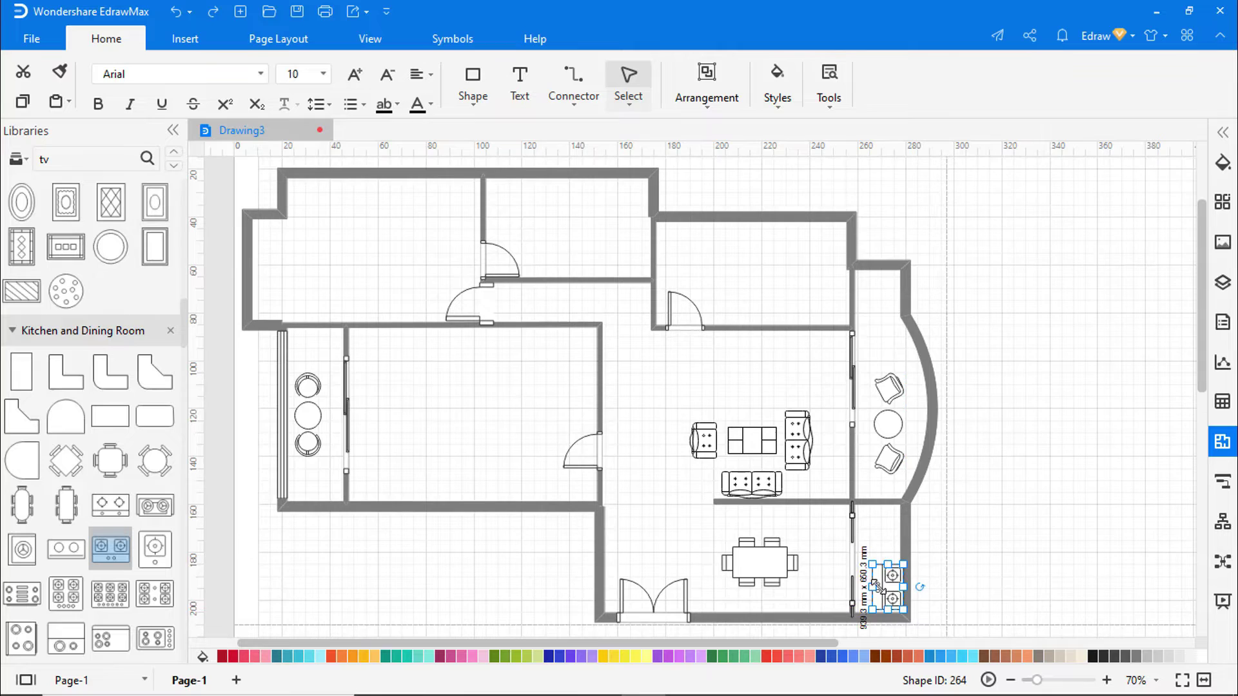
{"action": "left_click", "coordinate": [933, 584]}
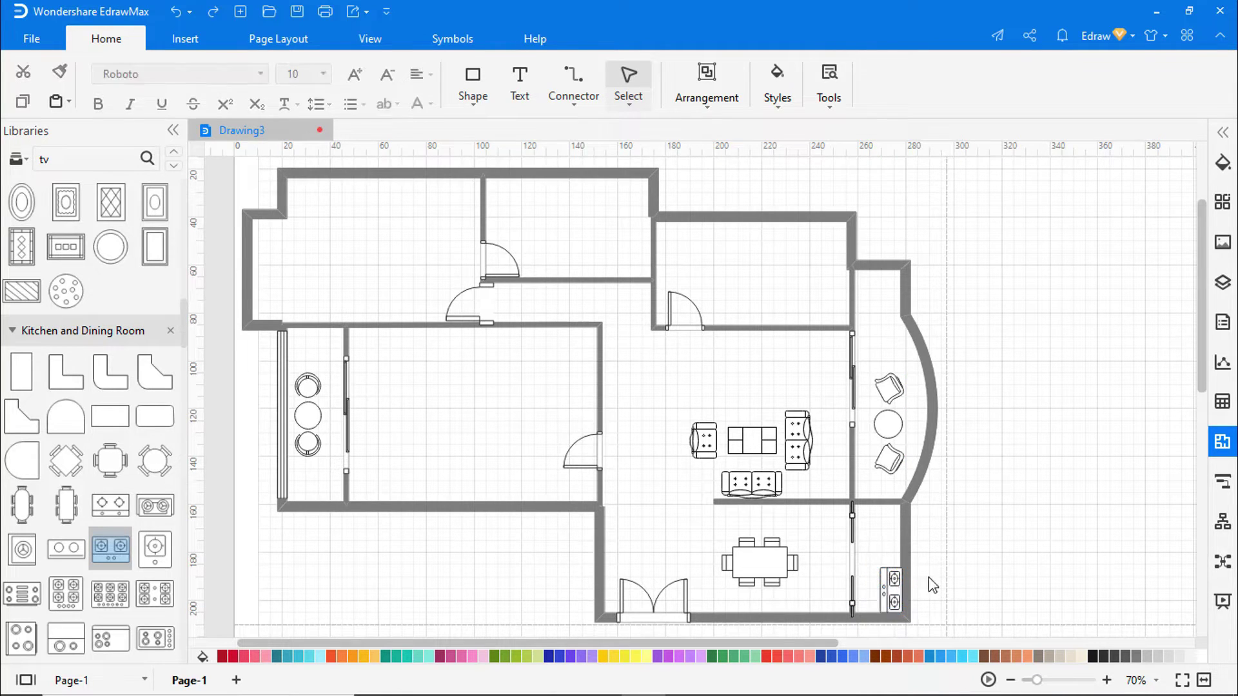
{"action": "left_click", "coordinate": [890, 583]}
{"action": "left_click", "coordinate": [945, 598]}
Step: Place a kitchen sink unit directly above the stove and align it with the right exterior wall
{"action": "scroll", "coordinate": [156, 480], "scroll_direction": "down", "scroll_amount": 5}
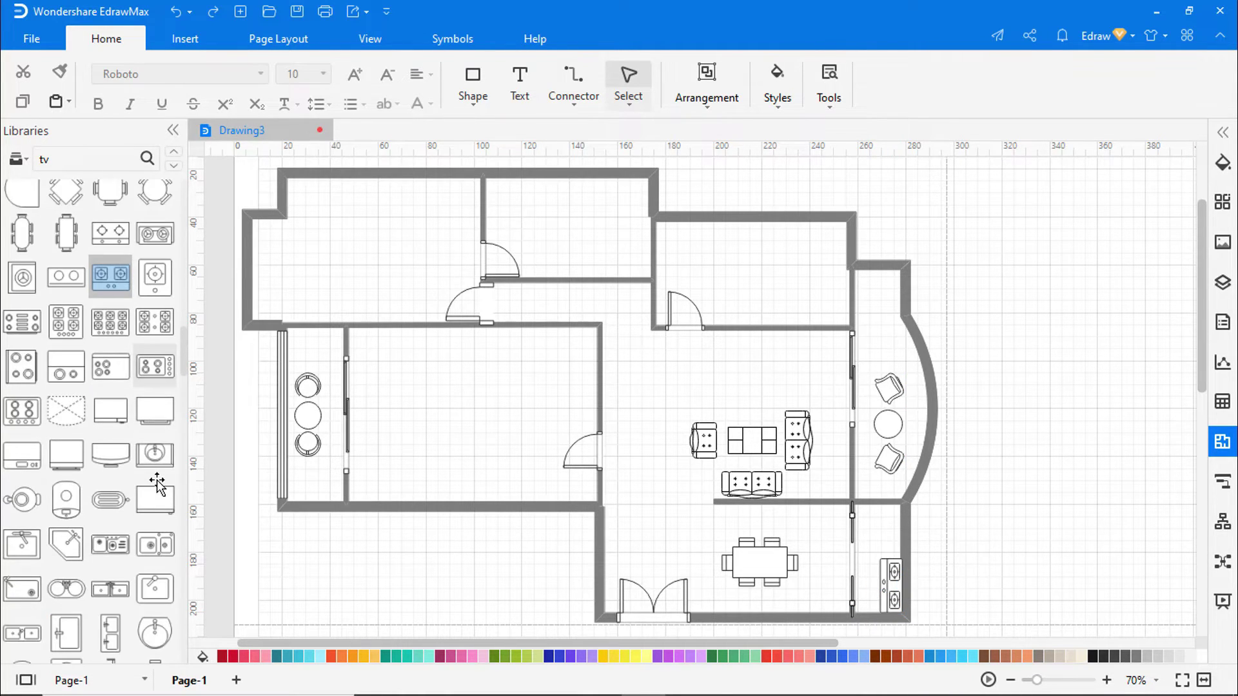
{"action": "left_click_drag", "start_coordinate": [117, 535], "coordinate": [880, 530]}
{"action": "left_click", "coordinate": [943, 516]}
{"action": "left_click", "coordinate": [893, 542]}
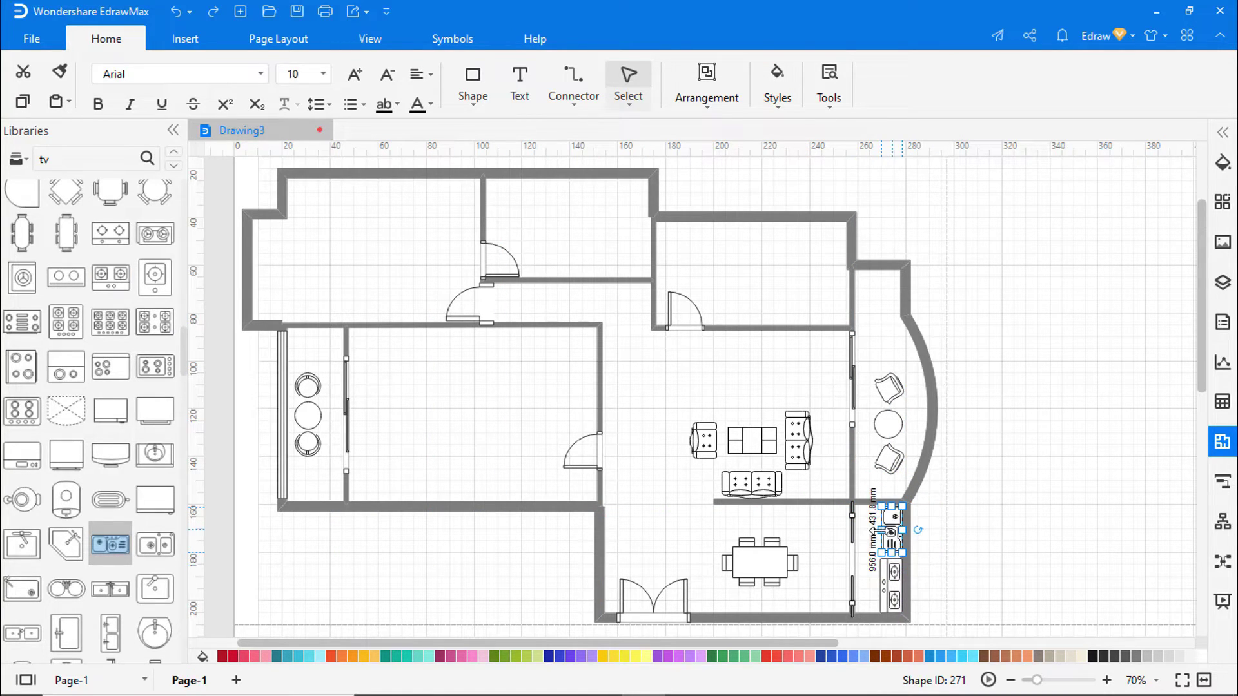
{"action": "left_click", "coordinate": [959, 545]}
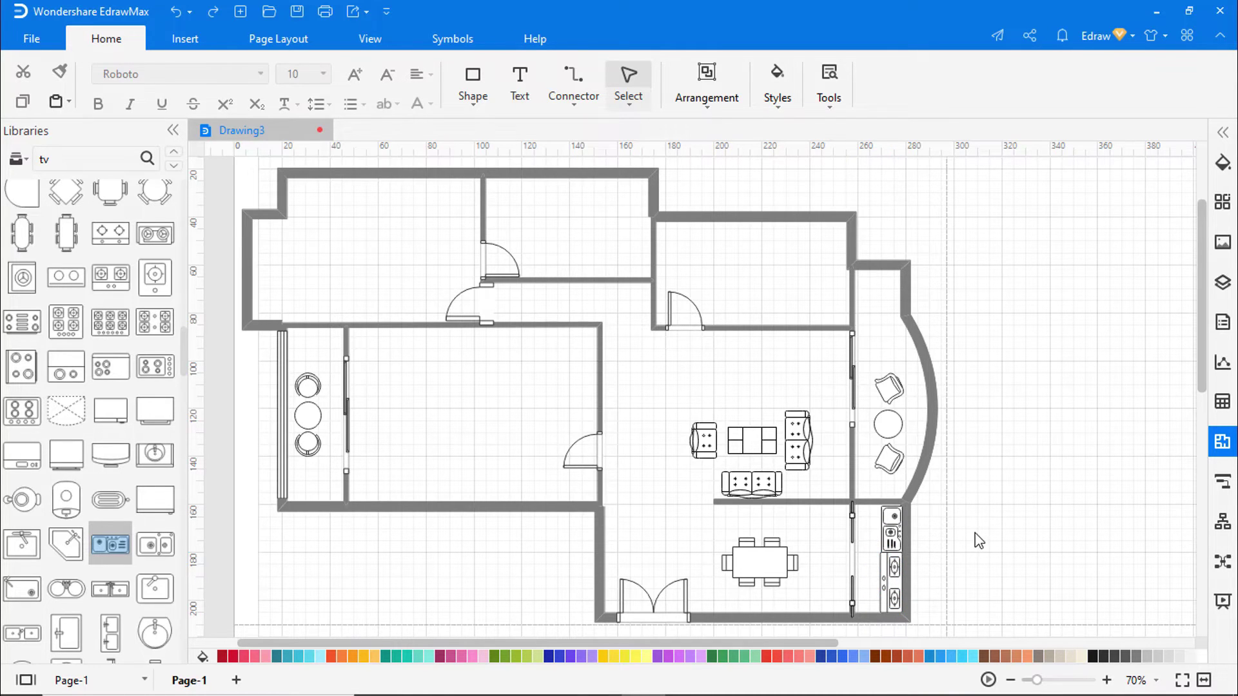
{"action": "left_click", "coordinate": [898, 540]}
{"action": "key", "text": "Left"}
{"action": "left_click", "coordinate": [1021, 537]}
Step: Place a round washbasin against the upper-right room's top wall
{"action": "scroll", "coordinate": [175, 464], "scroll_direction": "down", "scroll_amount": 2}
{"action": "left_click_drag", "start_coordinate": [155, 577], "coordinate": [729, 238]}
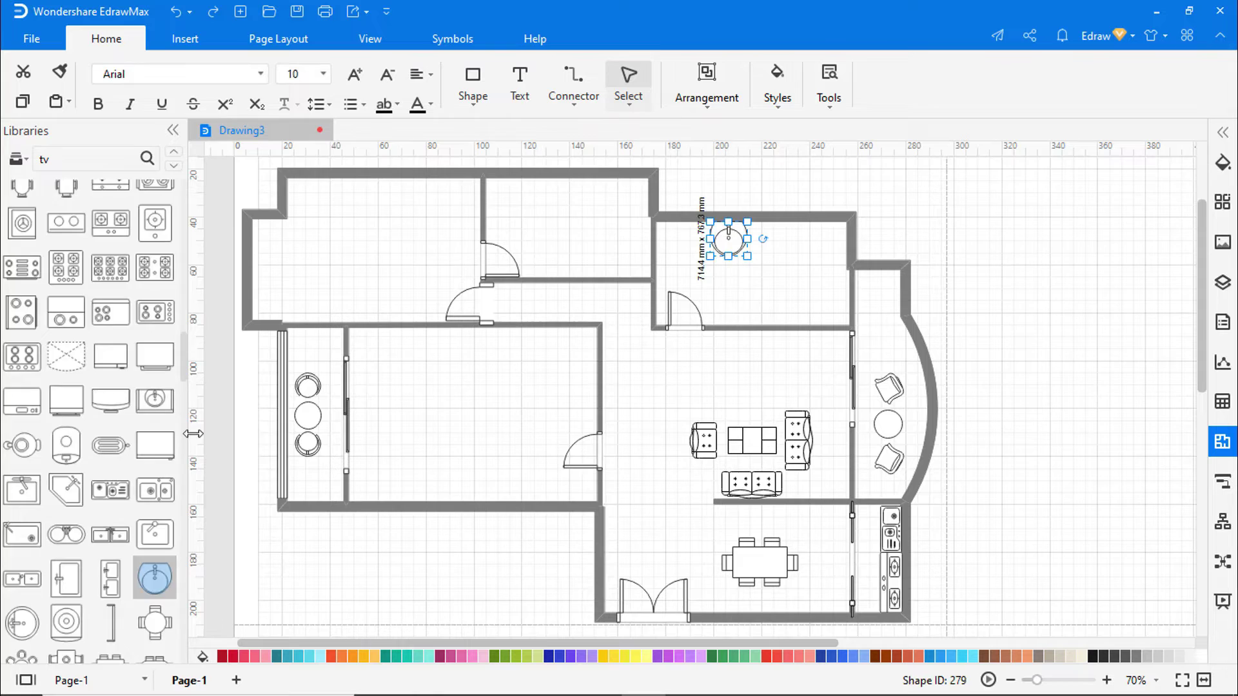
Step: Clear the symbol search and open the Bathroom and Bedroom symbol libraries from the Floor Plan group
{"action": "scroll", "coordinate": [182, 466], "scroll_direction": "up", "scroll_amount": 8}
{"action": "left_click", "coordinate": [60, 157]}
{"action": "left_click", "coordinate": [27, 164]}
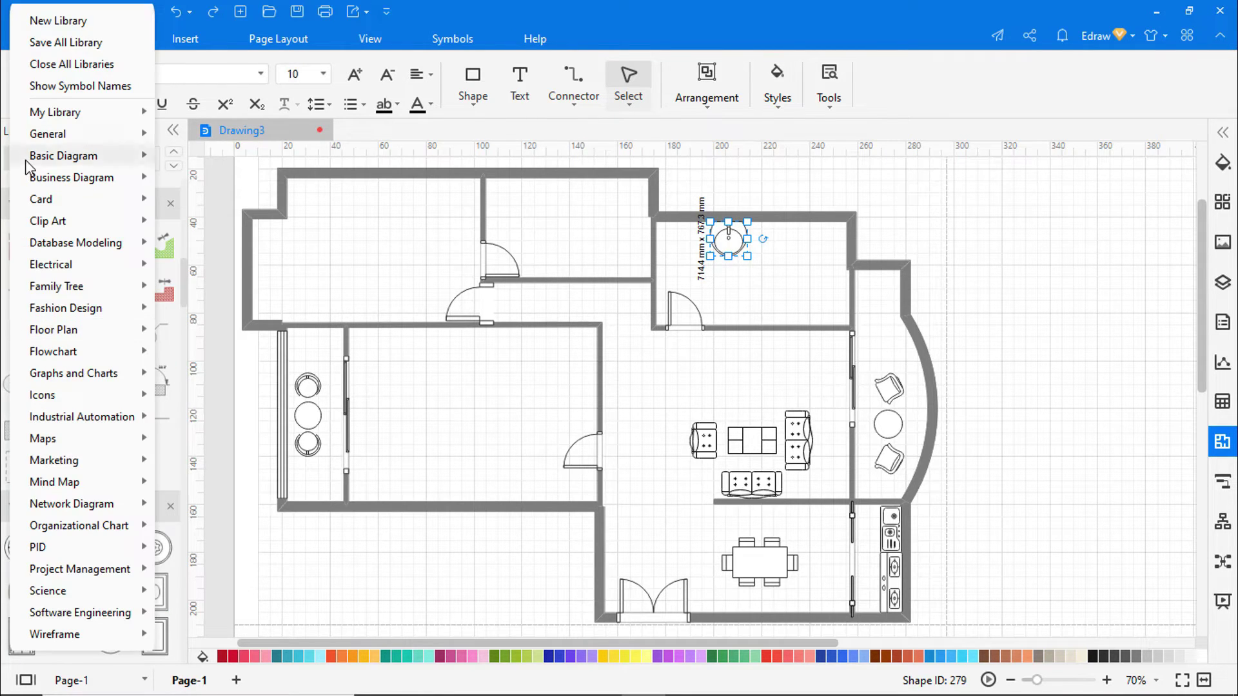
{"action": "mouse_move", "coordinate": [65, 330]}
{"action": "left_click", "coordinate": [194, 162]}
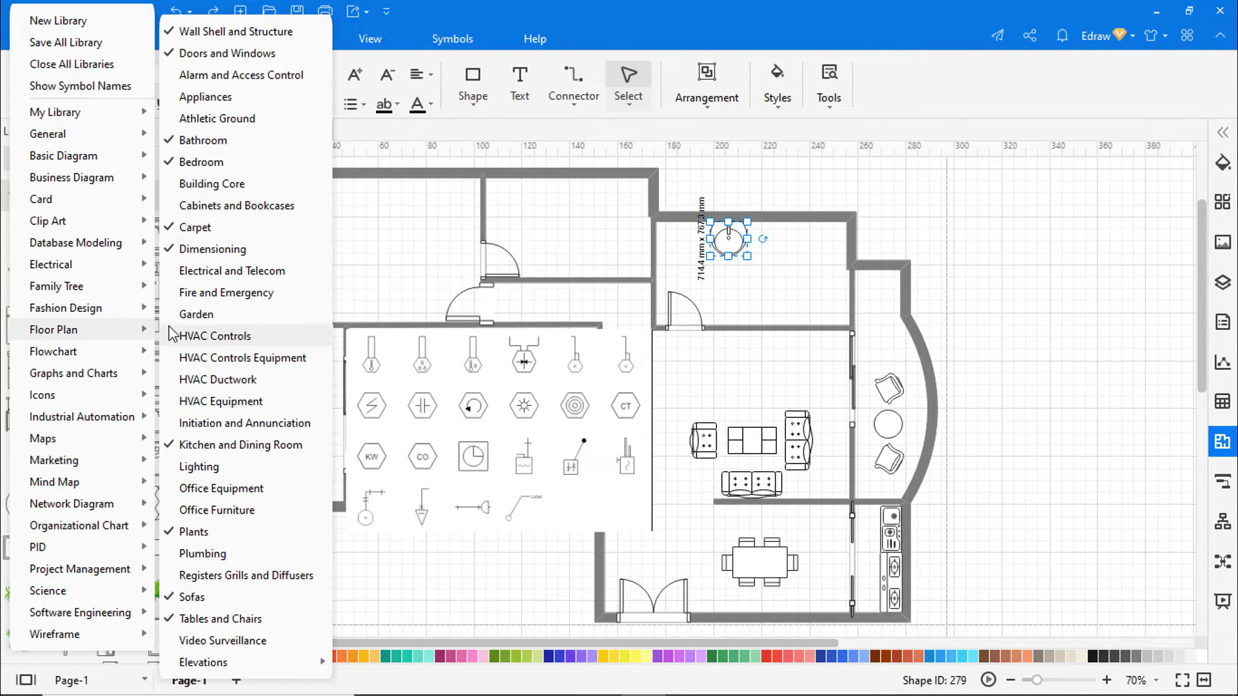
{"action": "scroll", "coordinate": [109, 406], "scroll_direction": "down", "scroll_amount": 3}
{"action": "scroll", "coordinate": [109, 406], "scroll_direction": "up", "scroll_amount": 10}
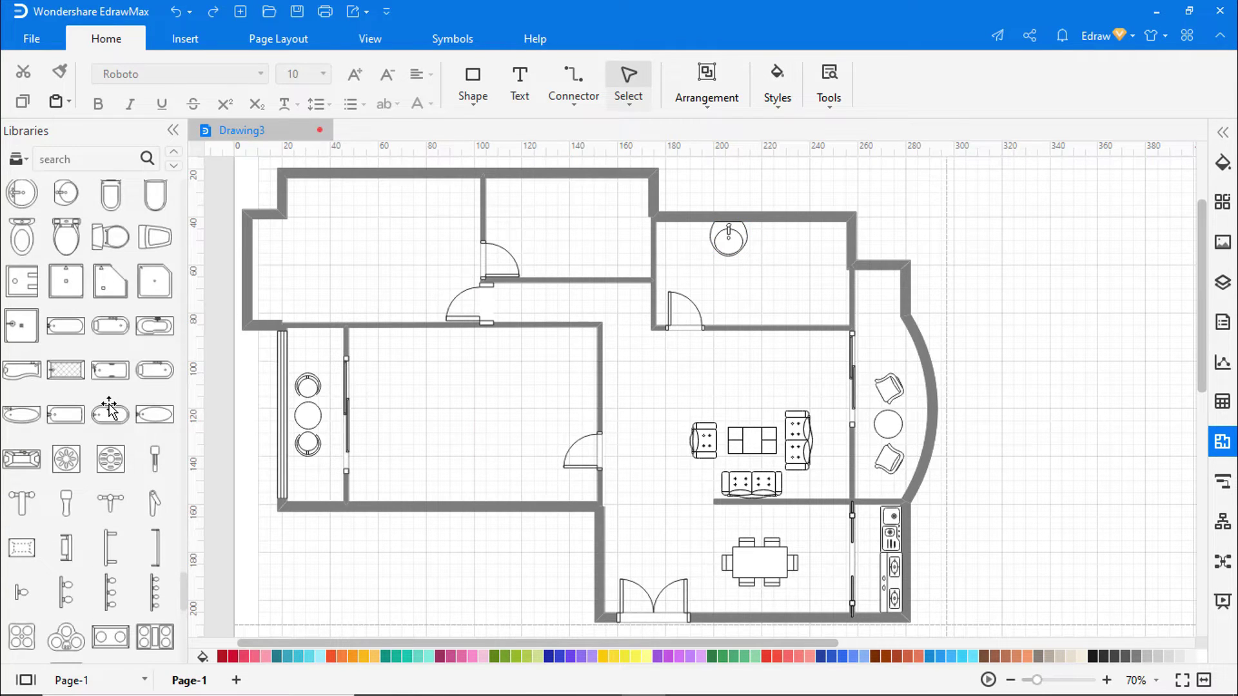
Step: Place a toilet beside the upper-right room's washbasin and a shower head on that room's right wall
{"action": "left_click_drag", "start_coordinate": [66, 237], "coordinate": [334, 285]}
{"action": "left_click_drag", "start_coordinate": [506, 313], "coordinate": [784, 240]}
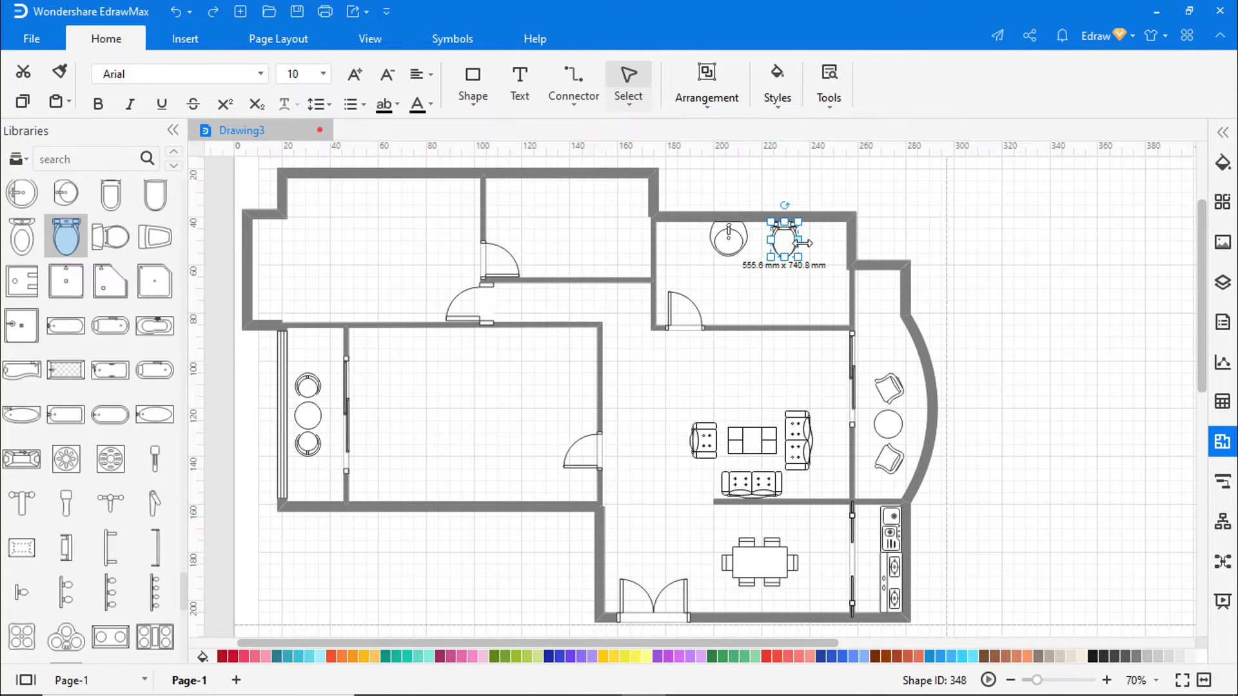
{"action": "left_click", "coordinate": [759, 303]}
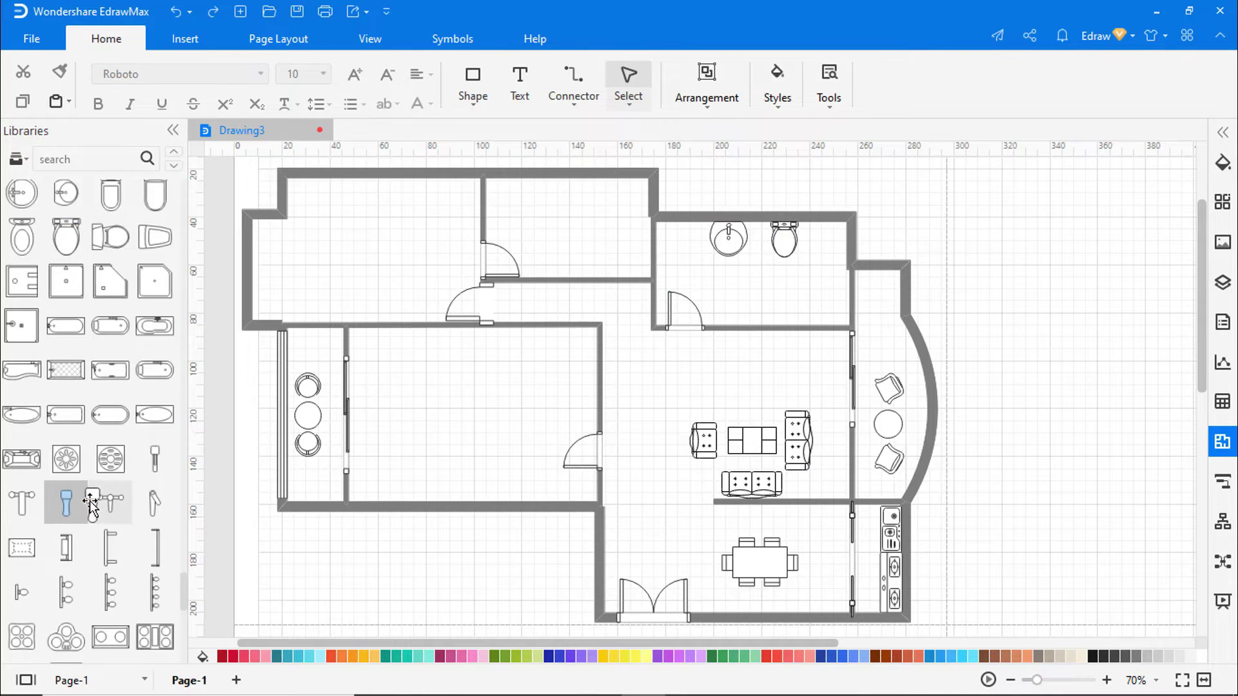
{"action": "left_click_drag", "start_coordinate": [90, 501], "coordinate": [838, 304]}
{"action": "left_click", "coordinate": [813, 285]}
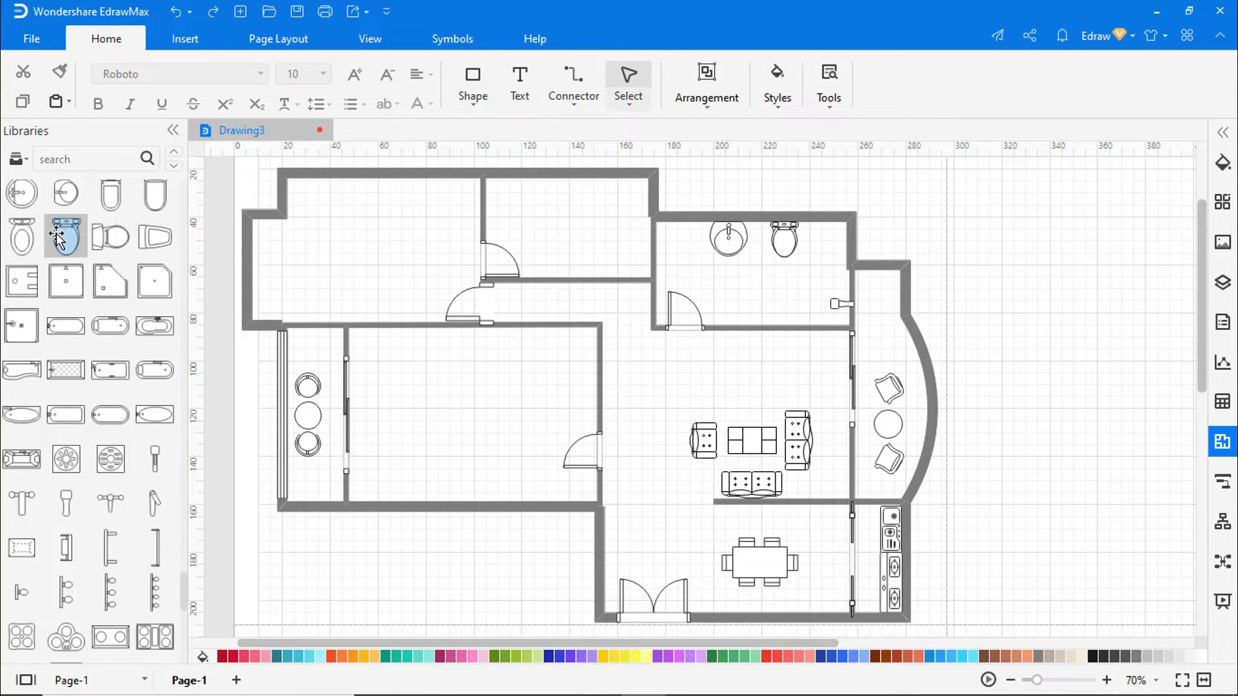
Step: Place a toilet and a small round washbasin side by side against the upper-middle room's bottom wall
{"action": "left_click_drag", "start_coordinate": [66, 236], "coordinate": [607, 258]}
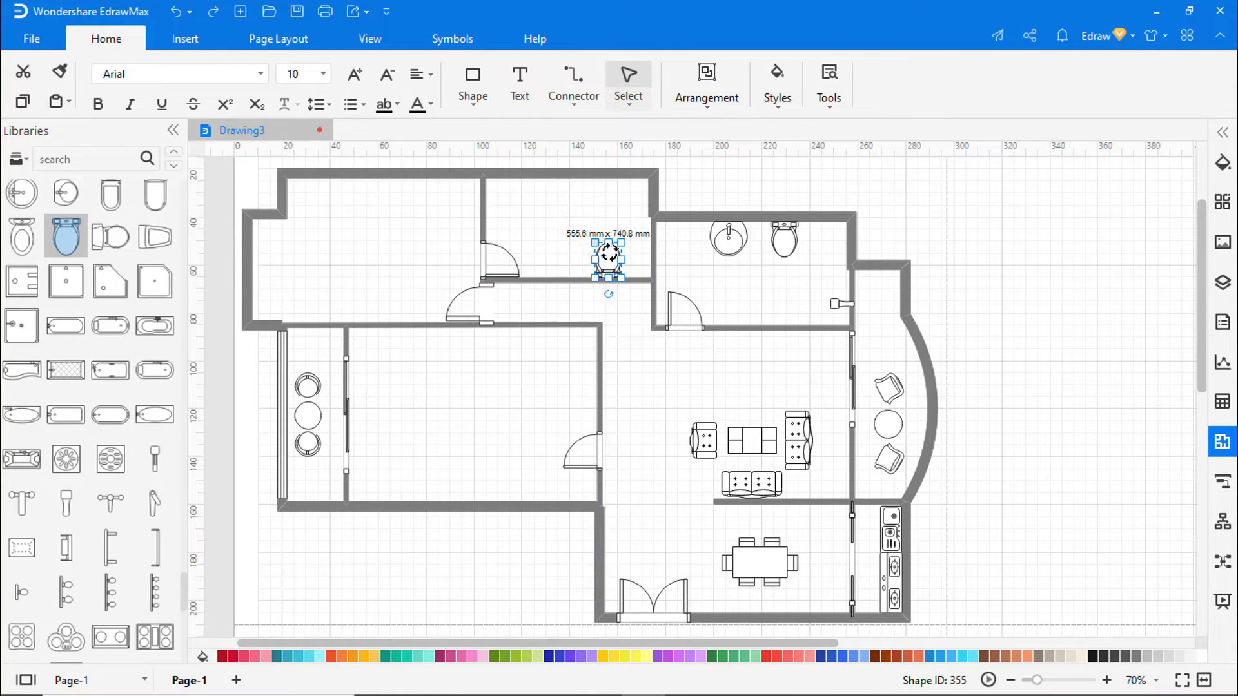
{"action": "left_click", "coordinate": [577, 239]}
{"action": "left_click_drag", "start_coordinate": [66, 193], "coordinate": [558, 266]}
{"action": "left_click", "coordinate": [566, 231]}
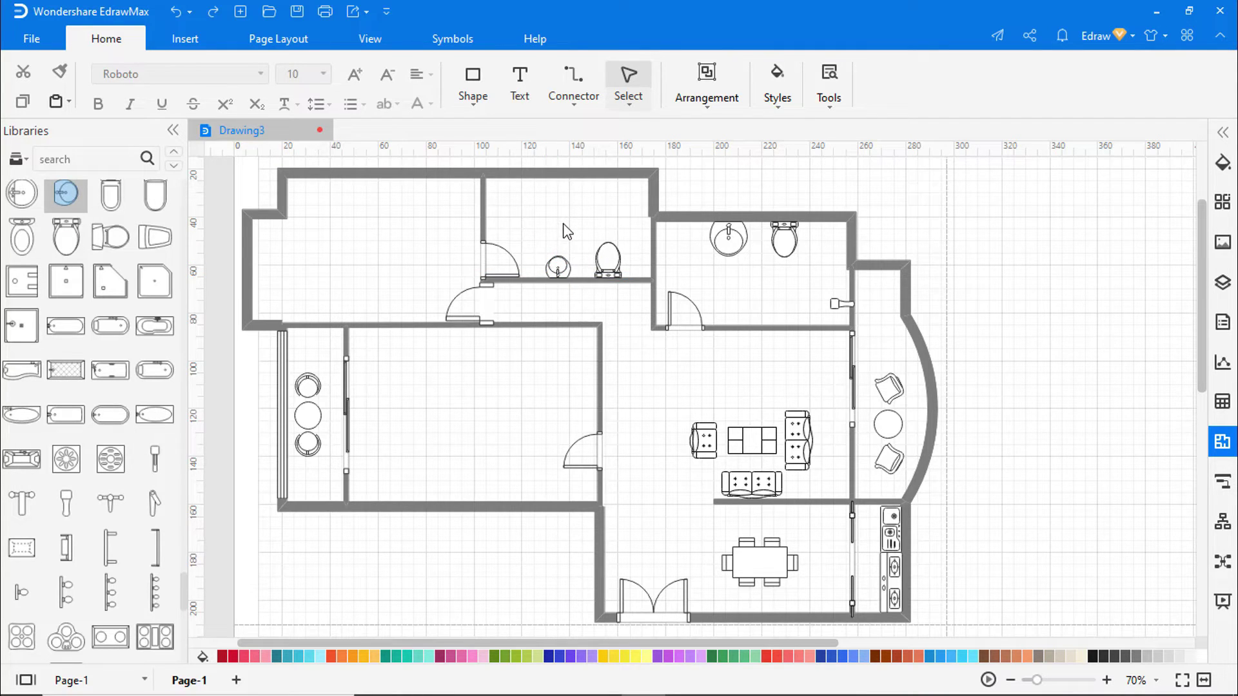
Step: Add a shower head on the upper-middle room's right wall and fit an oval bathtub into its upper-right corner
{"action": "left_click_drag", "start_coordinate": [65, 502], "coordinate": [643, 227]}
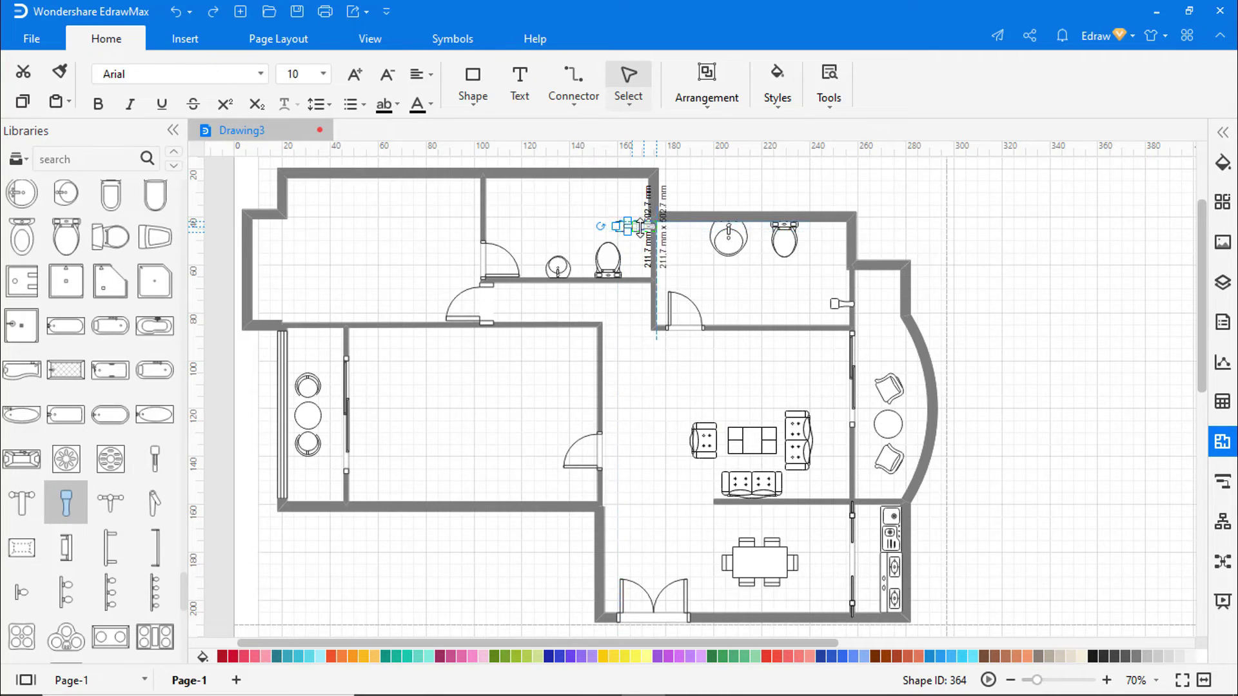
{"action": "left_click", "coordinate": [588, 208]}
{"action": "left_click_drag", "start_coordinate": [22, 414], "coordinate": [592, 205]}
{"action": "key", "text": "Up"}
{"action": "key", "text": "Up"}
{"action": "key", "text": "Up"}
{"action": "key", "text": "Up"}
{"action": "key", "text": "Right"}
{"action": "key", "text": "Right"}
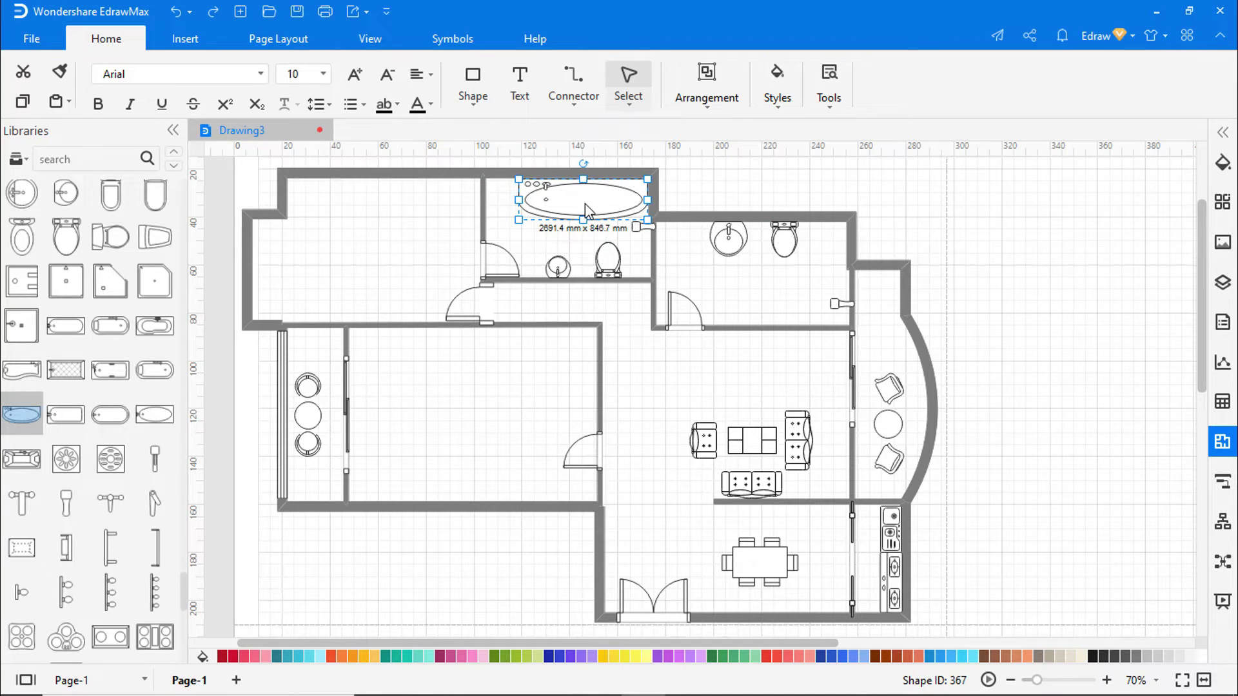
{"action": "left_click", "coordinate": [712, 177]}
Step: Place a square bathroom fixture in the upper-middle room's upper-left corner, beside the bathtub
{"action": "scroll", "coordinate": [84, 320], "scroll_direction": "down", "scroll_amount": 3}
{"action": "left_click_drag", "start_coordinate": [75, 507], "coordinate": [501, 194]}
{"action": "left_click", "coordinate": [507, 239]}
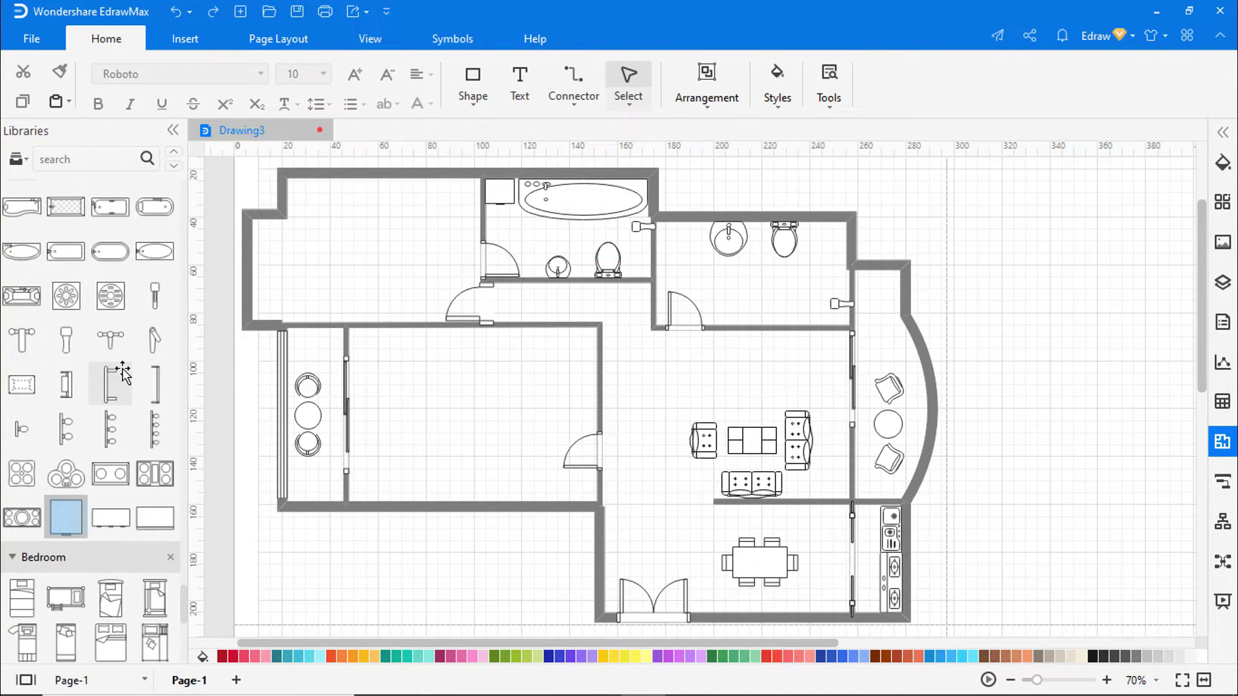
Step: Place a double bed against the upper-left bedroom's top wall and a wardrobe against its right wall
{"action": "scroll", "coordinate": [111, 383], "scroll_direction": "down", "scroll_amount": 3}
{"action": "left_click_drag", "start_coordinate": [110, 578], "coordinate": [358, 211]}
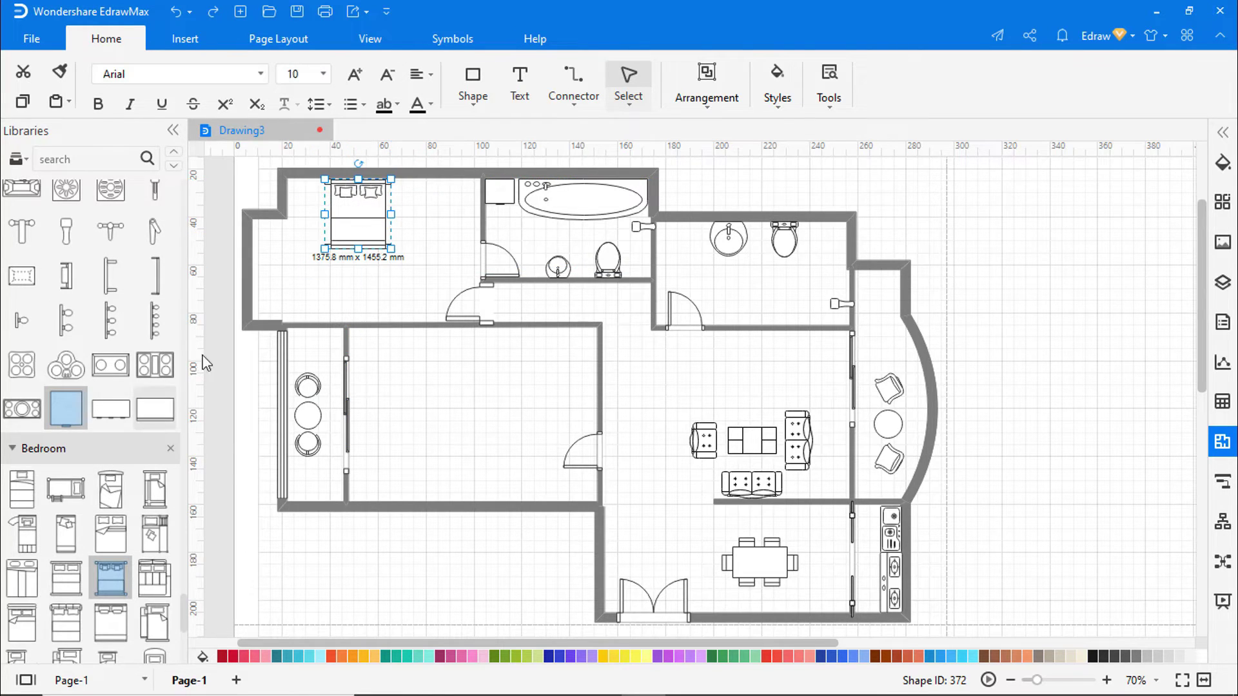
{"action": "scroll", "coordinate": [90, 386], "scroll_direction": "down", "scroll_amount": 7}
{"action": "left_click_drag", "start_coordinate": [155, 598], "coordinate": [469, 206]}
{"action": "left_click", "coordinate": [427, 224]}
Step: Place a single bed along the upper-left bedroom's far left wall and fit it to the alcove
{"action": "scroll", "coordinate": [80, 415], "scroll_direction": "up", "scroll_amount": 3}
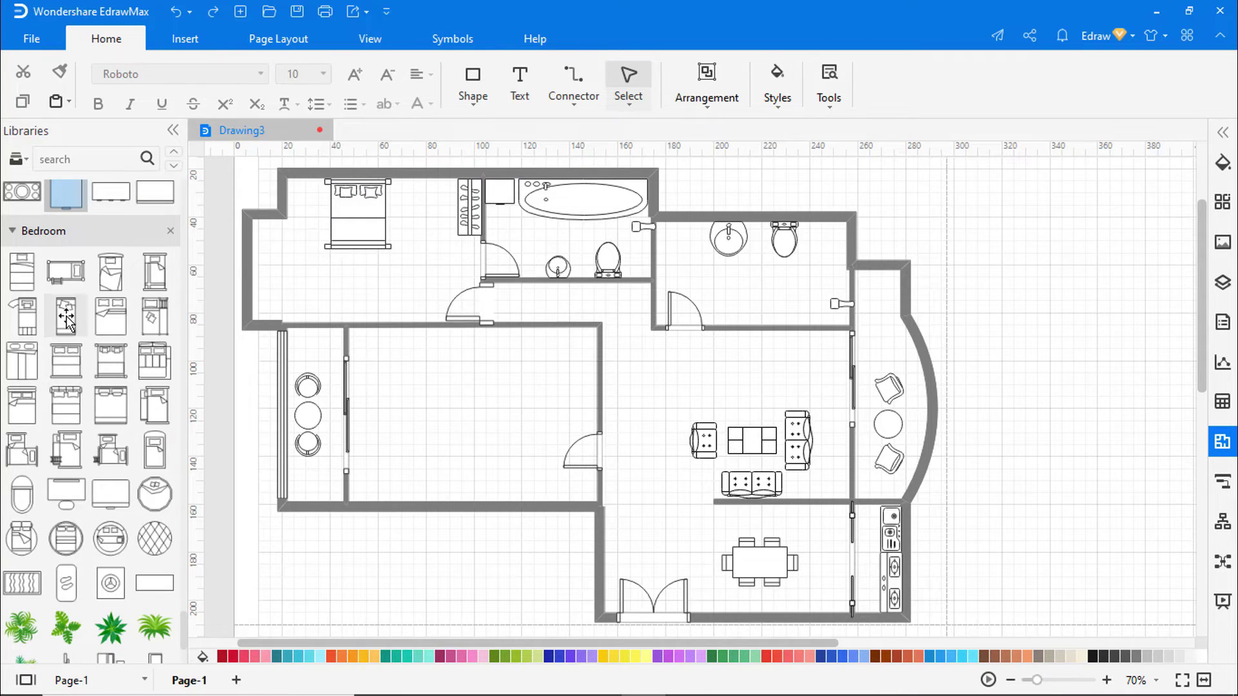
{"action": "left_click_drag", "start_coordinate": [66, 316], "coordinate": [283, 267]}
{"action": "left_click_drag", "start_coordinate": [268, 314], "coordinate": [272, 321]}
Step: Place a small square side table with a round lamp on each side of the double bed
{"action": "scroll", "coordinate": [148, 361], "scroll_direction": "down", "scroll_amount": 15}
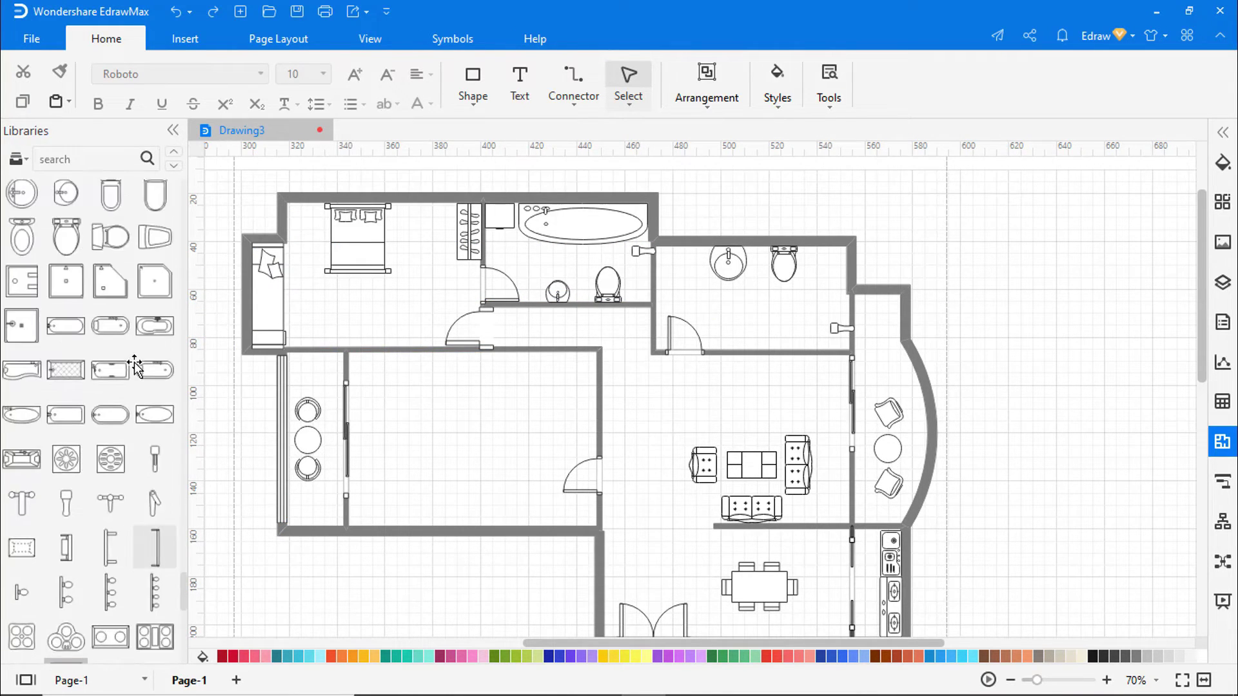
{"action": "scroll", "coordinate": [134, 364], "scroll_direction": "up", "scroll_amount": 5}
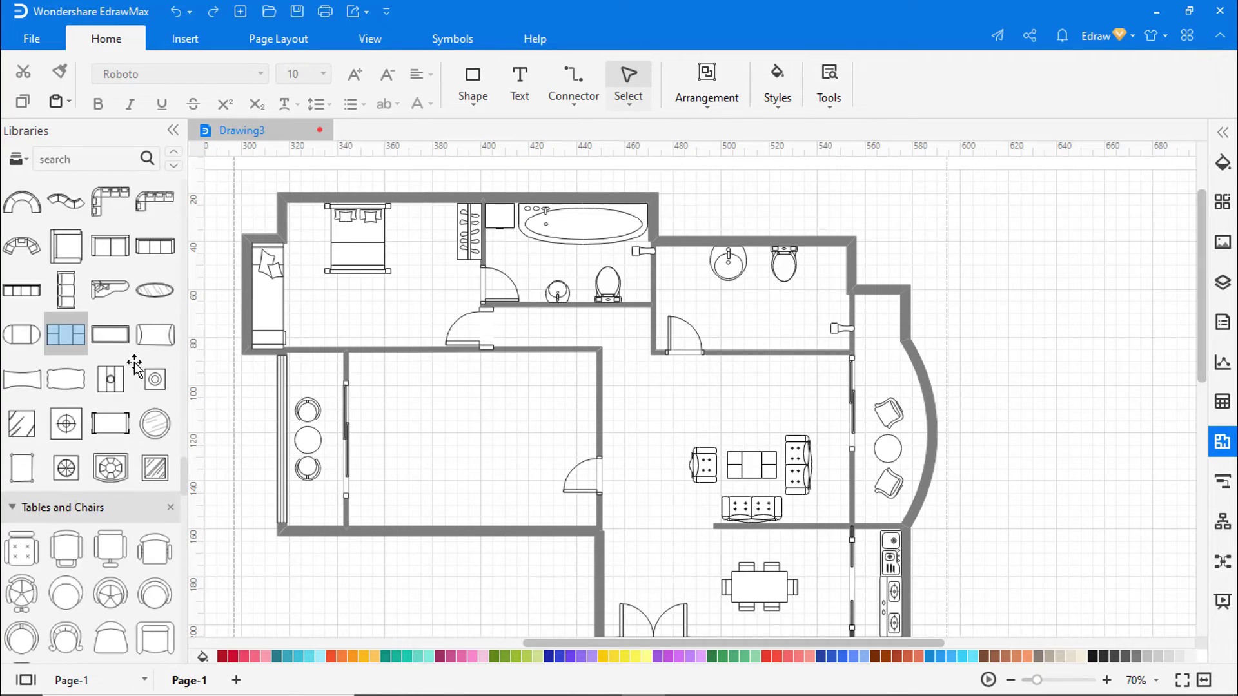
{"action": "left_click_drag", "start_coordinate": [66, 468], "coordinate": [403, 216]}
{"action": "scroll", "coordinate": [165, 438], "scroll_direction": "down", "scroll_amount": 10}
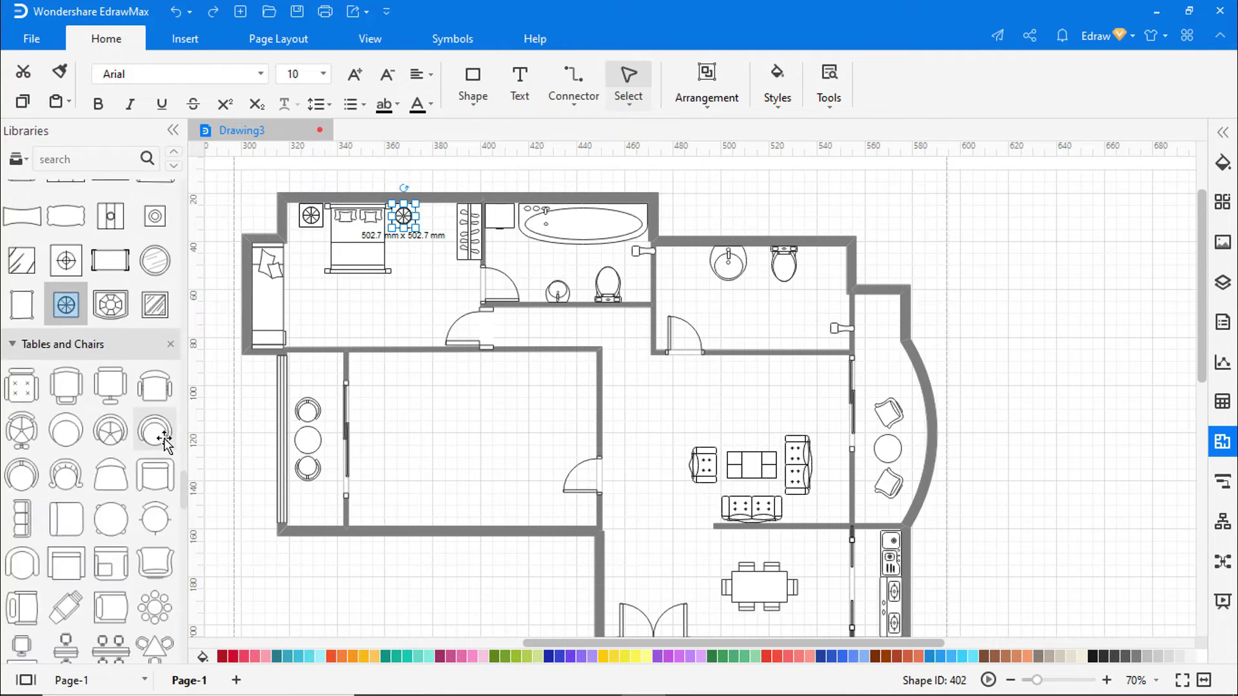
Step: Place a double bed against the lower-left bedroom's top wall and copy a lamp side table to its left side
{"action": "scroll", "coordinate": [164, 441], "scroll_direction": "down", "scroll_amount": 5}
{"action": "left_click_drag", "start_coordinate": [110, 424], "coordinate": [426, 395]}
{"action": "left_click", "coordinate": [487, 469]}
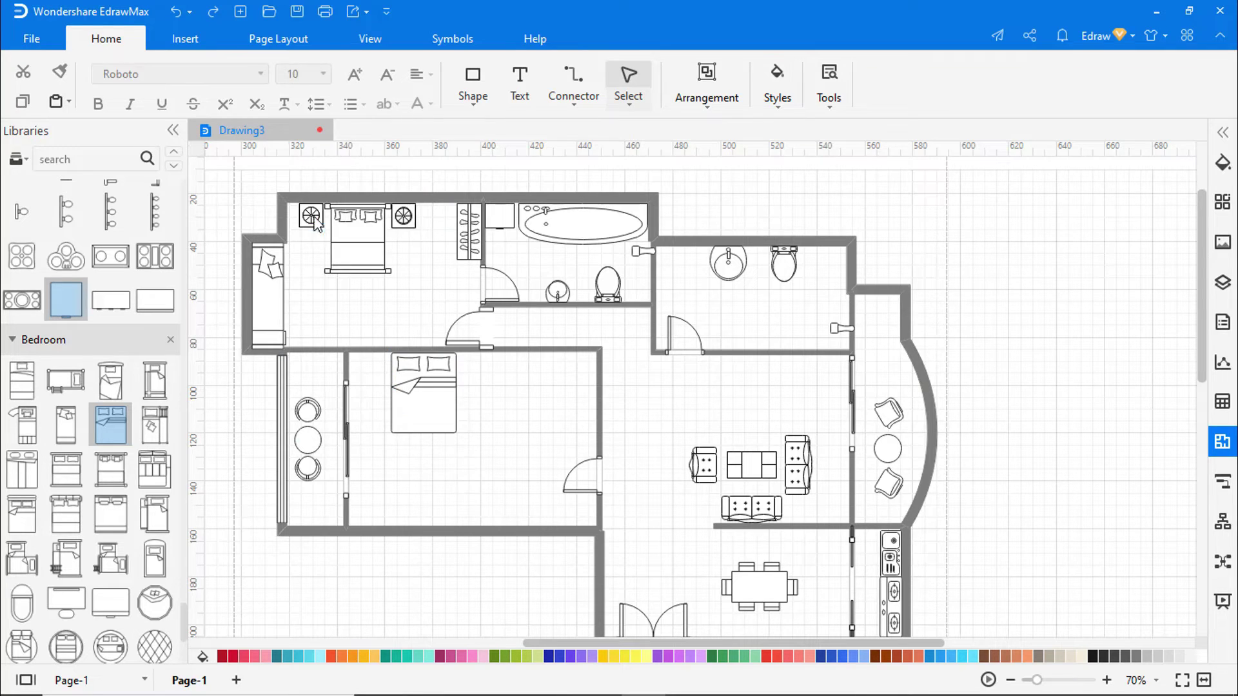
{"action": "left_click_drag", "start_coordinate": [313, 218], "coordinate": [381, 368], "text": "ctrl"}
{"action": "left_click", "coordinate": [485, 398]}
Step: Place a desk with a stool against the lower-left bedroom's top wall, to the right of the double bed
{"action": "scroll", "coordinate": [135, 479], "scroll_direction": "down", "scroll_amount": 5}
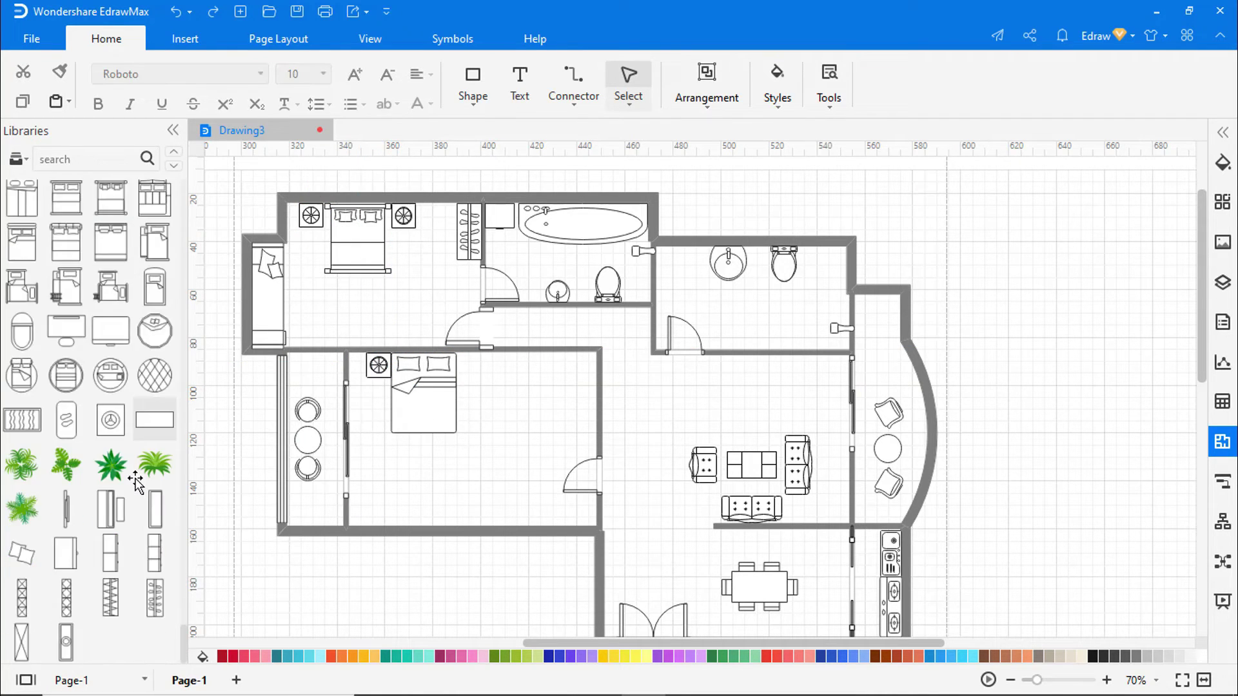
{"action": "scroll", "coordinate": [136, 480], "scroll_direction": "down", "scroll_amount": 5}
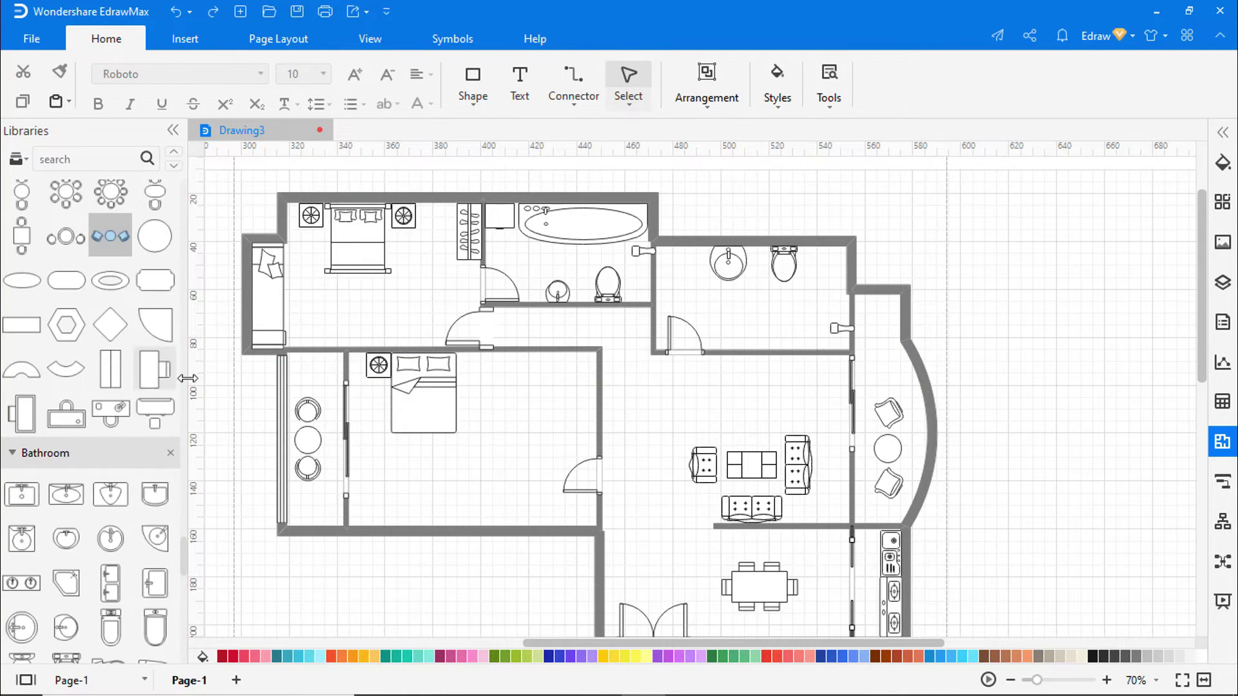
{"action": "left_click_drag", "start_coordinate": [155, 412], "coordinate": [506, 379]}
{"action": "left_click", "coordinate": [511, 427]}
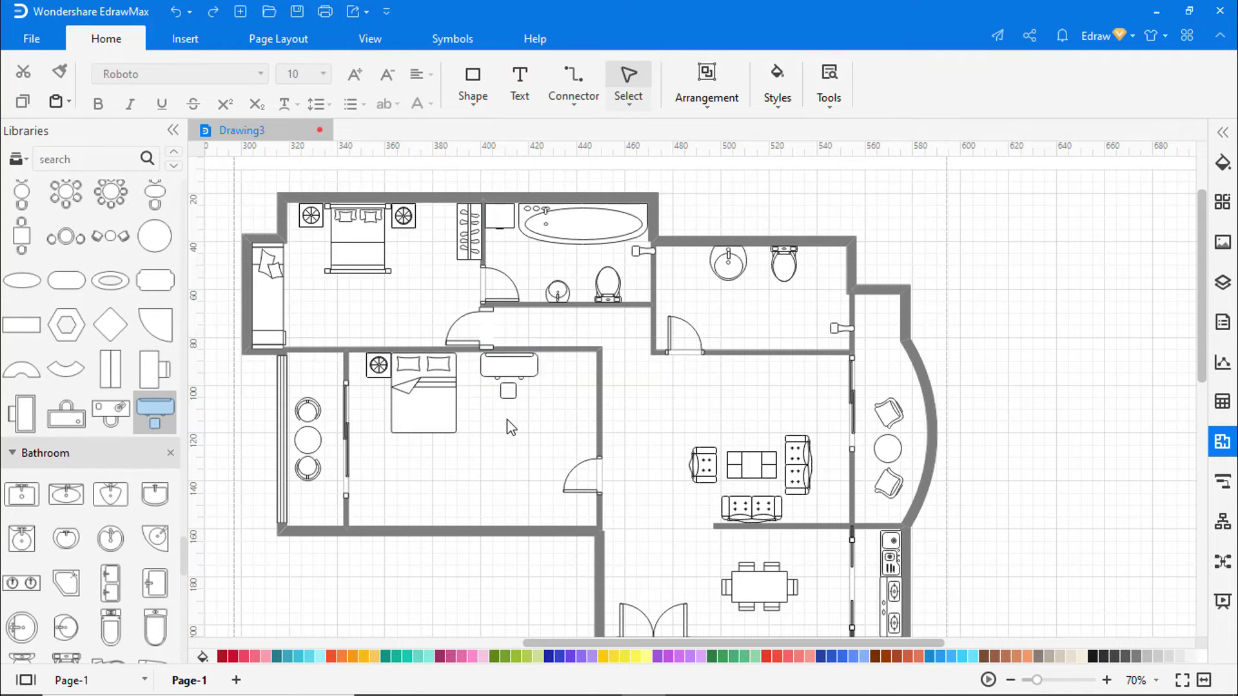
Step: Place a wardrobe with hangers in the lower-left bedroom's upper-right corner, against the right wall
{"action": "scroll", "coordinate": [138, 367], "scroll_direction": "down", "scroll_amount": 10}
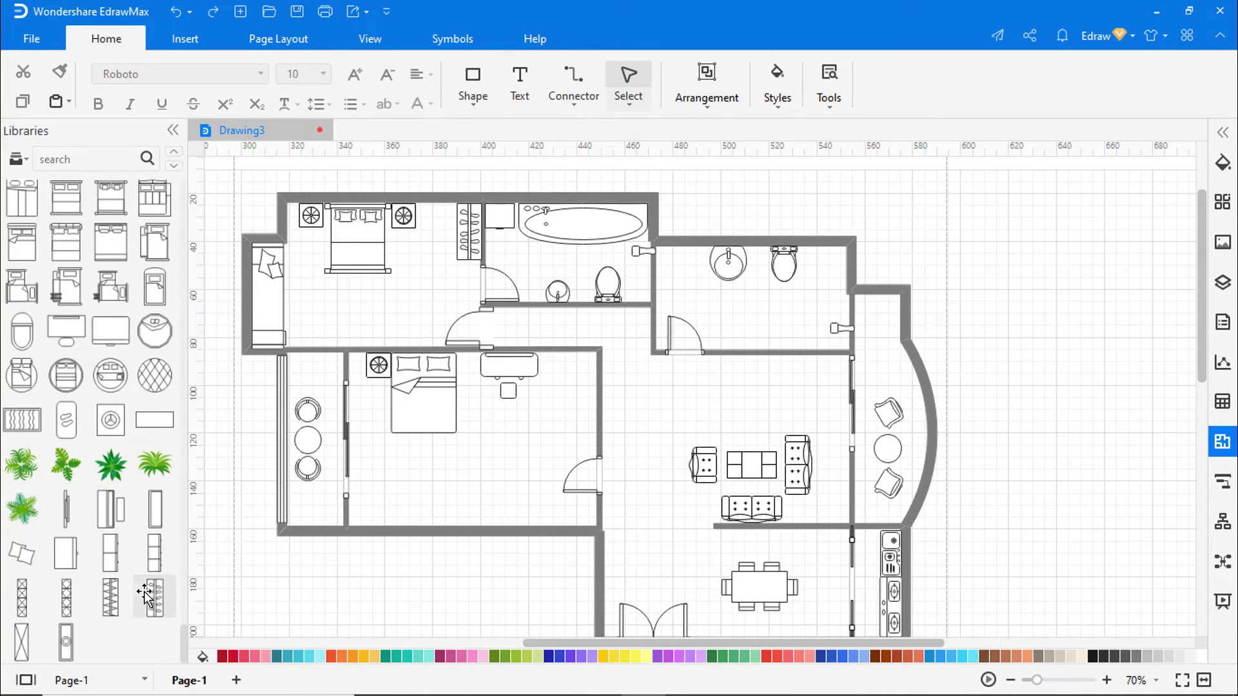
{"action": "left_click_drag", "start_coordinate": [155, 596], "coordinate": [583, 422]}
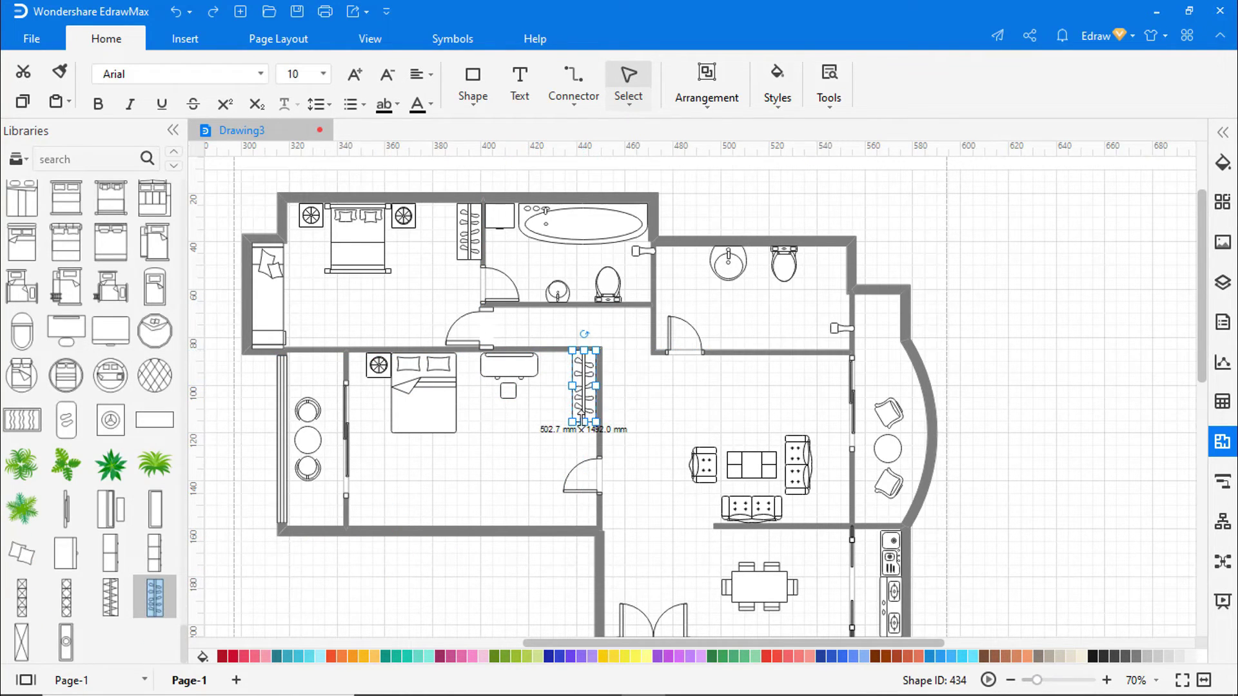
{"action": "left_click", "coordinate": [558, 413]}
{"action": "left_click", "coordinate": [589, 404]}
{"action": "left_click", "coordinate": [550, 399]}
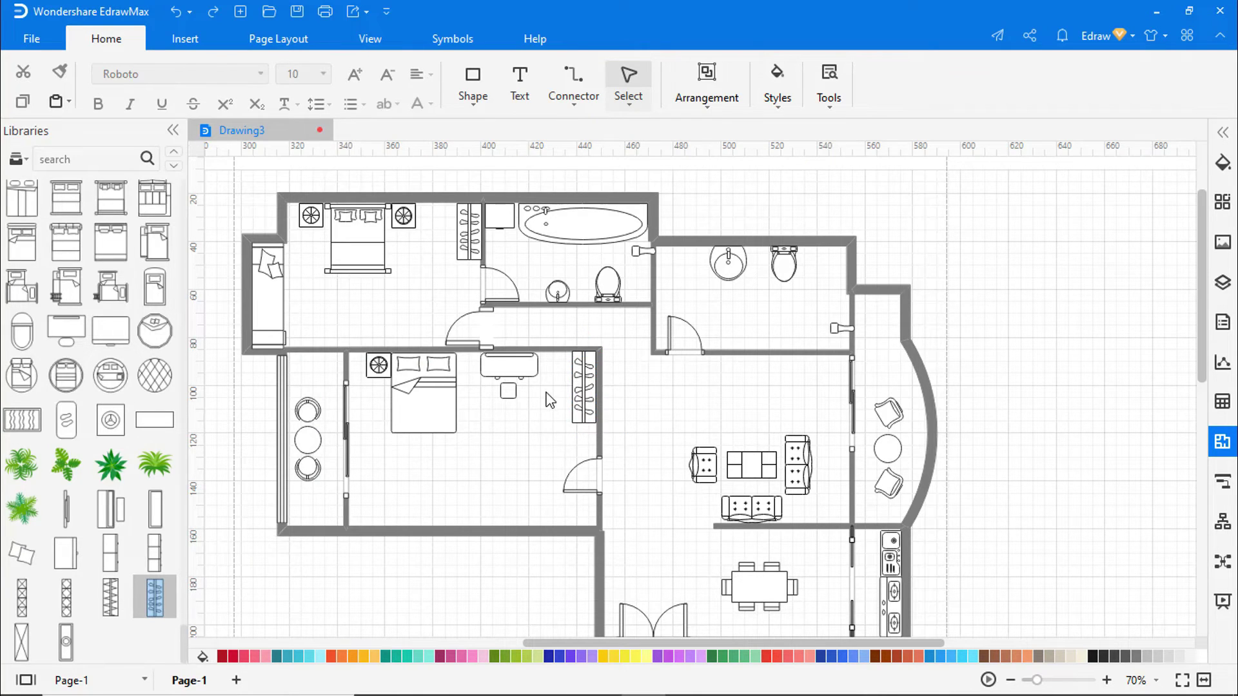
Step: Place a two-section cabinet horizontally in the lower-left bedroom's lower-right corner, below the door
{"action": "left_click_drag", "start_coordinate": [110, 552], "coordinate": [508, 491]}
{"action": "left_click_drag", "start_coordinate": [510, 441], "coordinate": [553, 508]}
{"action": "left_click", "coordinate": [641, 464]}
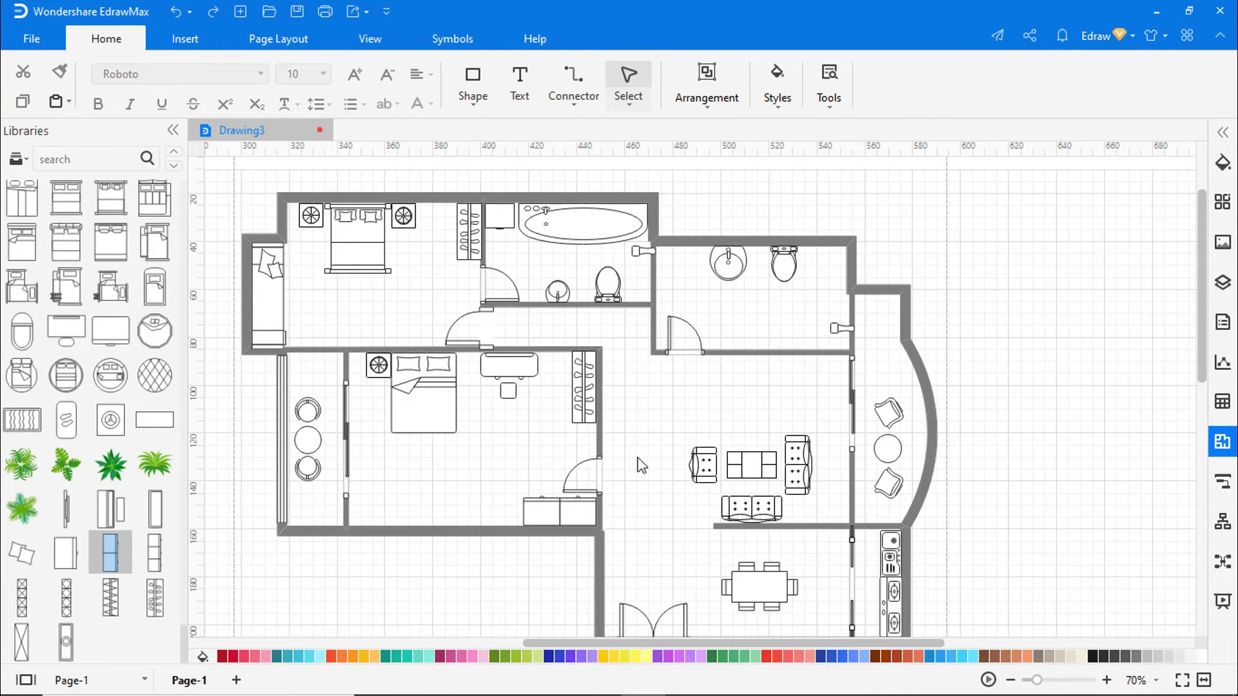
Step: Place a crossed cabinet beside the double entrance door and a three-section cabinet against the living room's left wall
{"action": "left_click_drag", "start_coordinate": [21, 641], "coordinate": [613, 558]}
{"action": "left_click_drag", "start_coordinate": [154, 553], "coordinate": [617, 406]}
{"action": "left_click", "coordinate": [687, 408]}
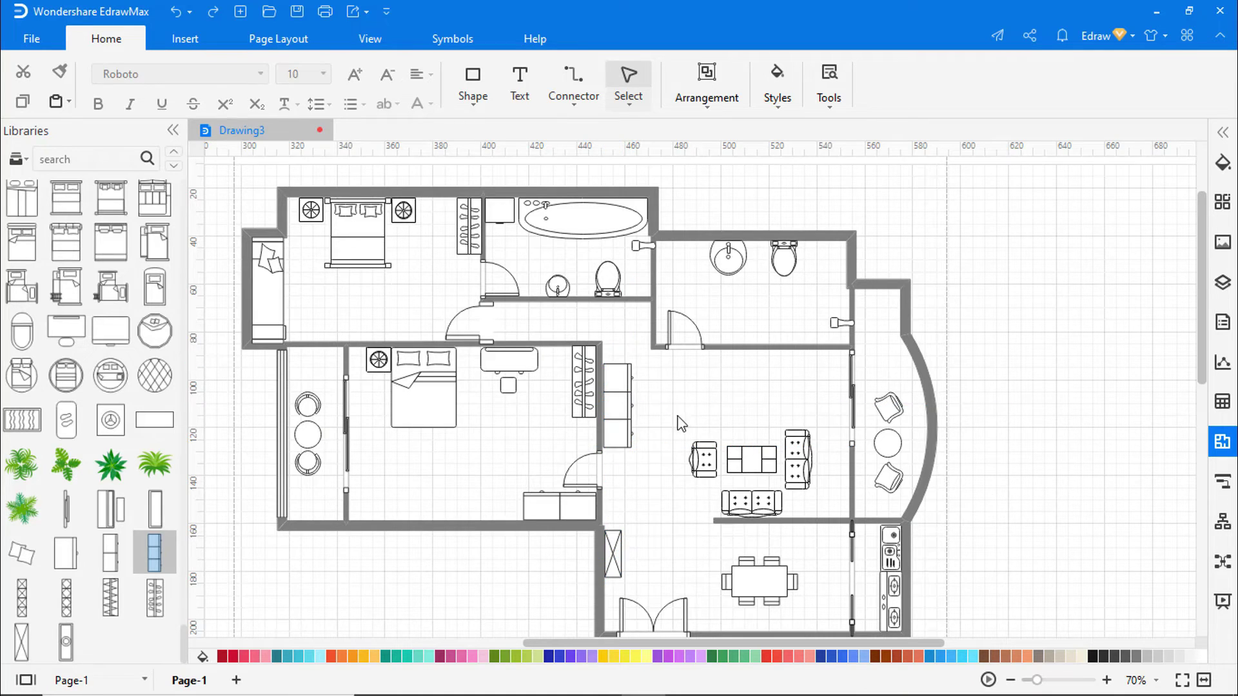
Step: Place a flat TV horizontally on the living room's top wall and another on the lower-left bedroom's bottom wall
{"action": "left_click_drag", "start_coordinate": [65, 508], "coordinate": [748, 393]}
{"action": "left_click_drag", "start_coordinate": [727, 351], "coordinate": [753, 361]}
{"action": "left_click", "coordinate": [687, 432]}
{"action": "left_click_drag", "start_coordinate": [65, 508], "coordinate": [428, 490]}
{"action": "left_click_drag", "start_coordinate": [431, 449], "coordinate": [384, 518]}
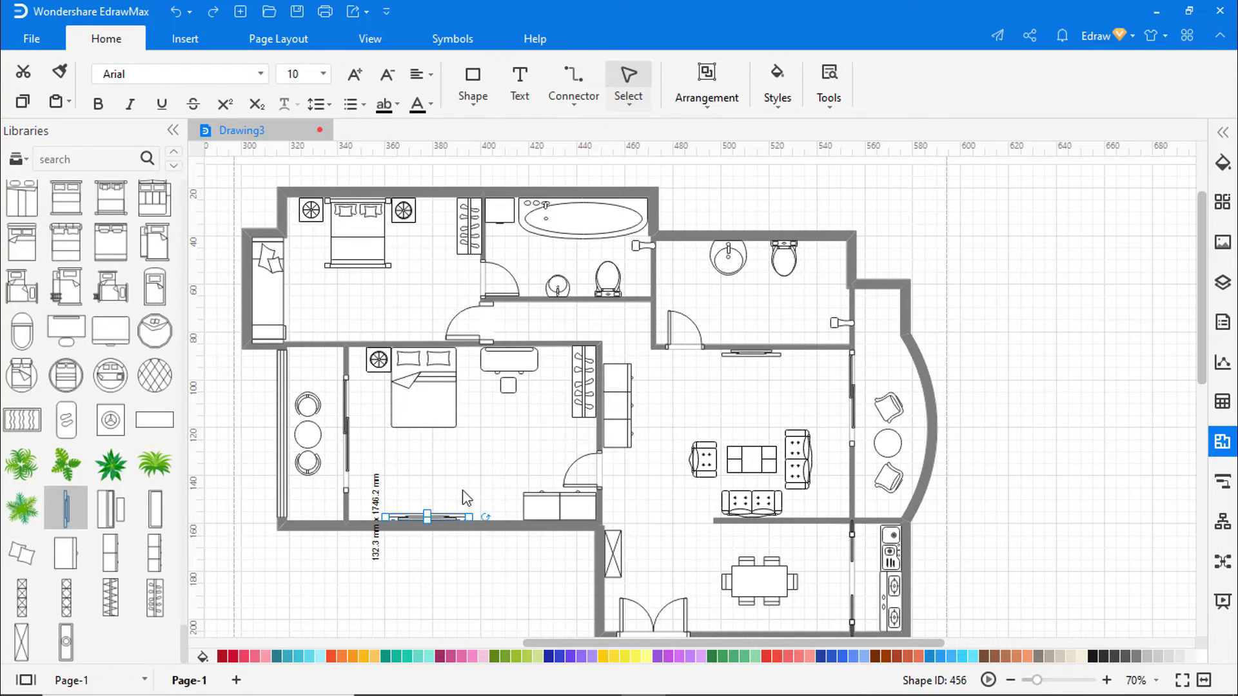
{"action": "left_click", "coordinate": [467, 498]}
Step: Fill both double beds with teal
{"action": "left_click", "coordinate": [359, 245]}
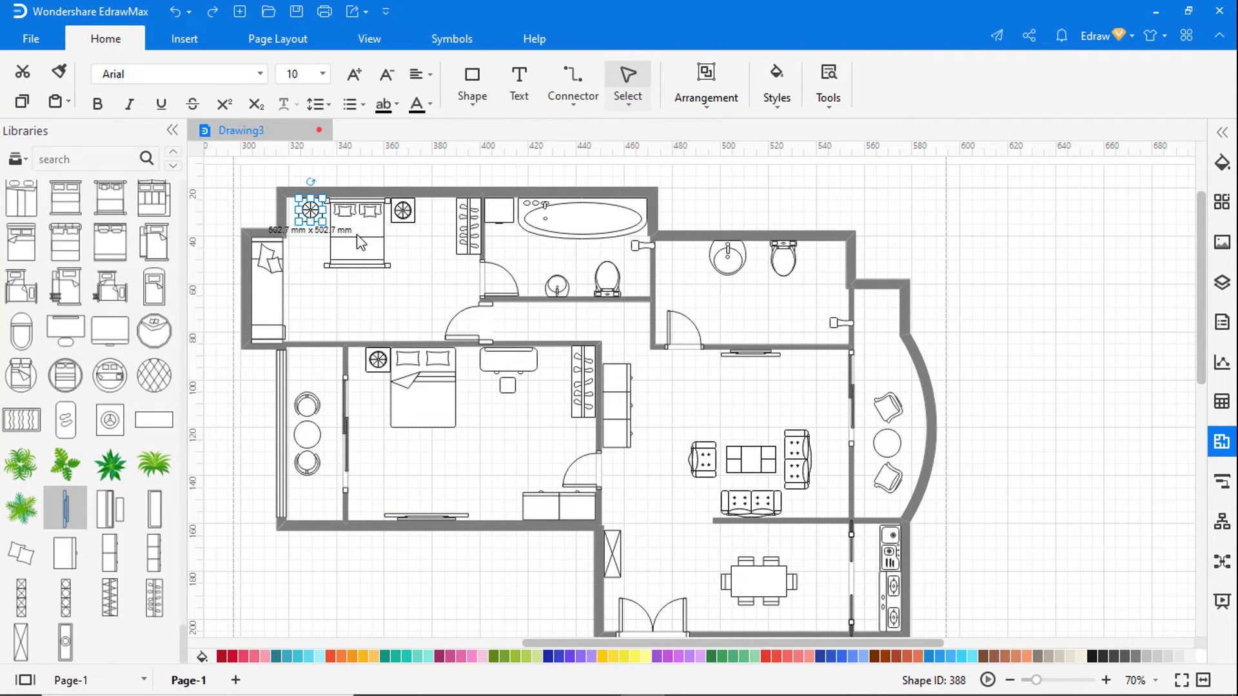
{"action": "left_click", "coordinate": [427, 390], "text": "shift"}
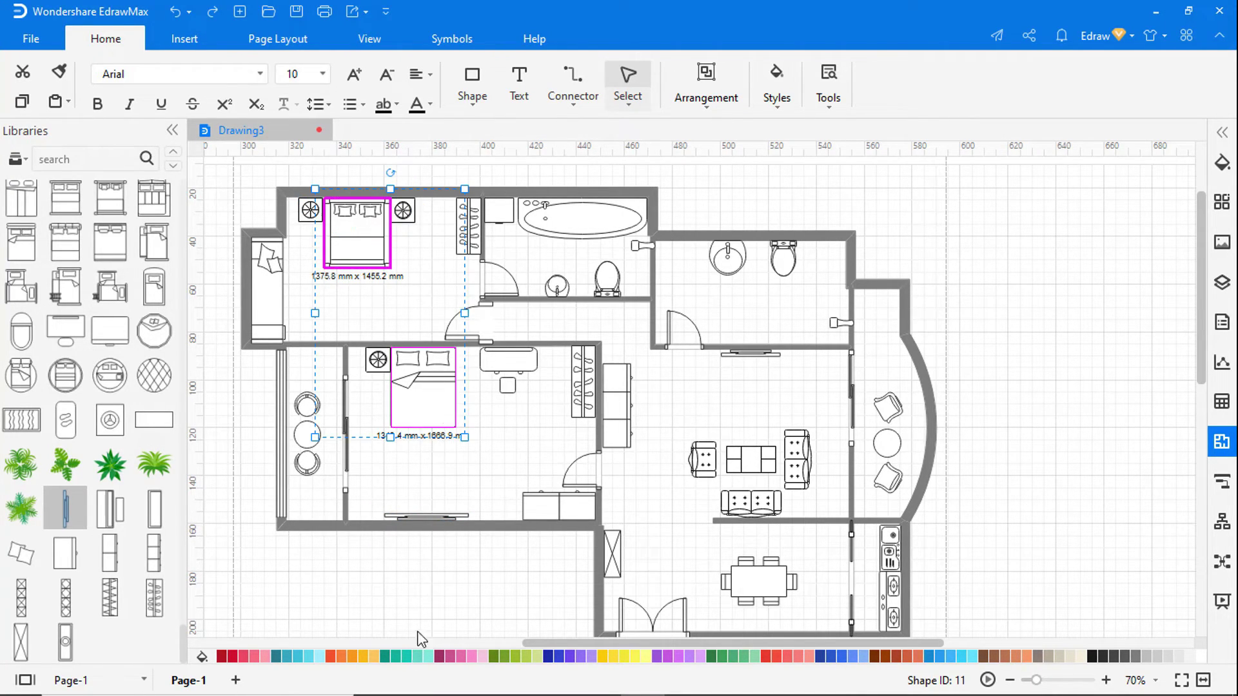
{"action": "left_click", "coordinate": [419, 656]}
{"action": "left_click", "coordinate": [852, 281]}
Step: Fill the three lamp side tables in the two bedrooms with orange-brown
{"action": "left_click", "coordinate": [402, 210]}
{"action": "left_click", "coordinate": [310, 210], "text": "shift"}
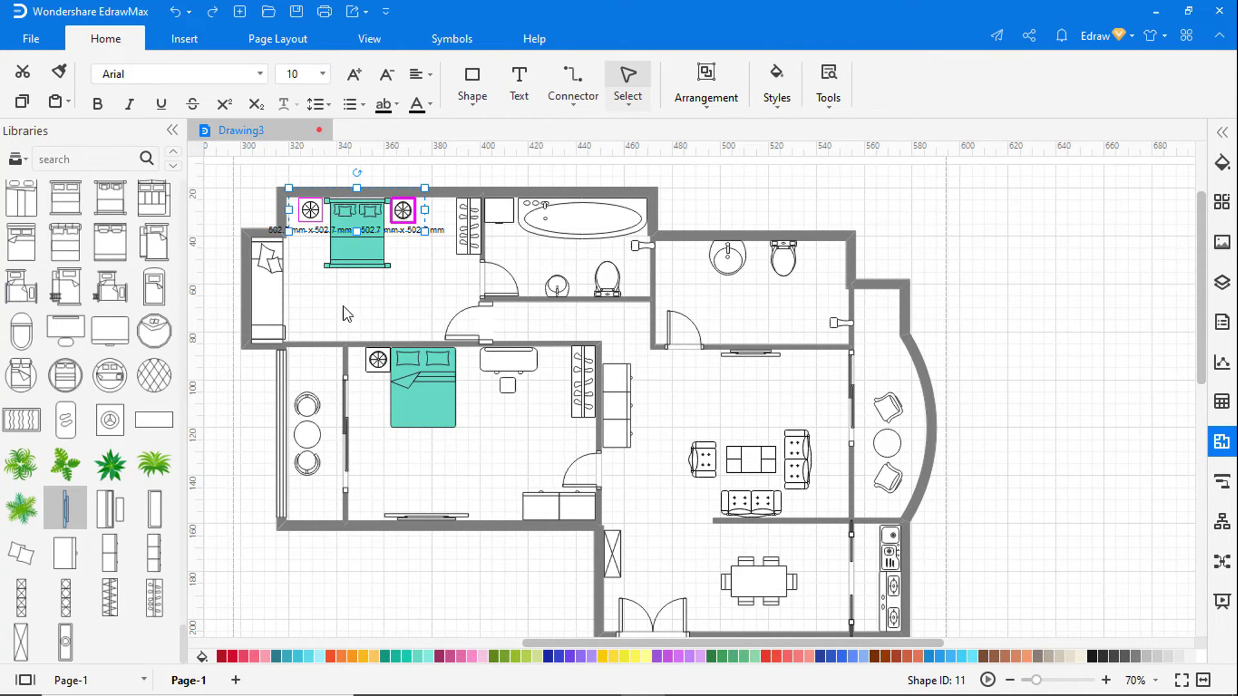
{"action": "left_click", "coordinate": [378, 359], "text": "shift"}
{"action": "left_click", "coordinate": [1015, 658]}
{"action": "left_click", "coordinate": [1005, 332]}
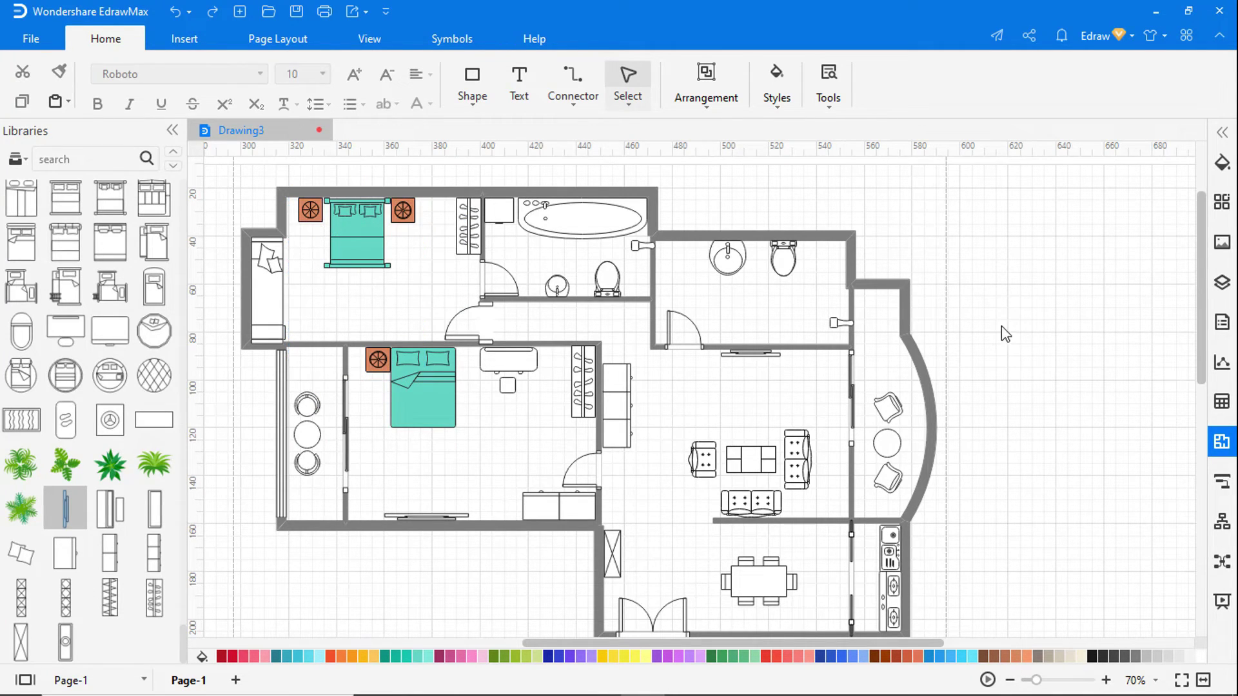
Step: Fill the lower-left bedroom's desk and stool with red
{"action": "left_click", "coordinate": [505, 369]}
{"action": "left_click", "coordinate": [778, 656]}
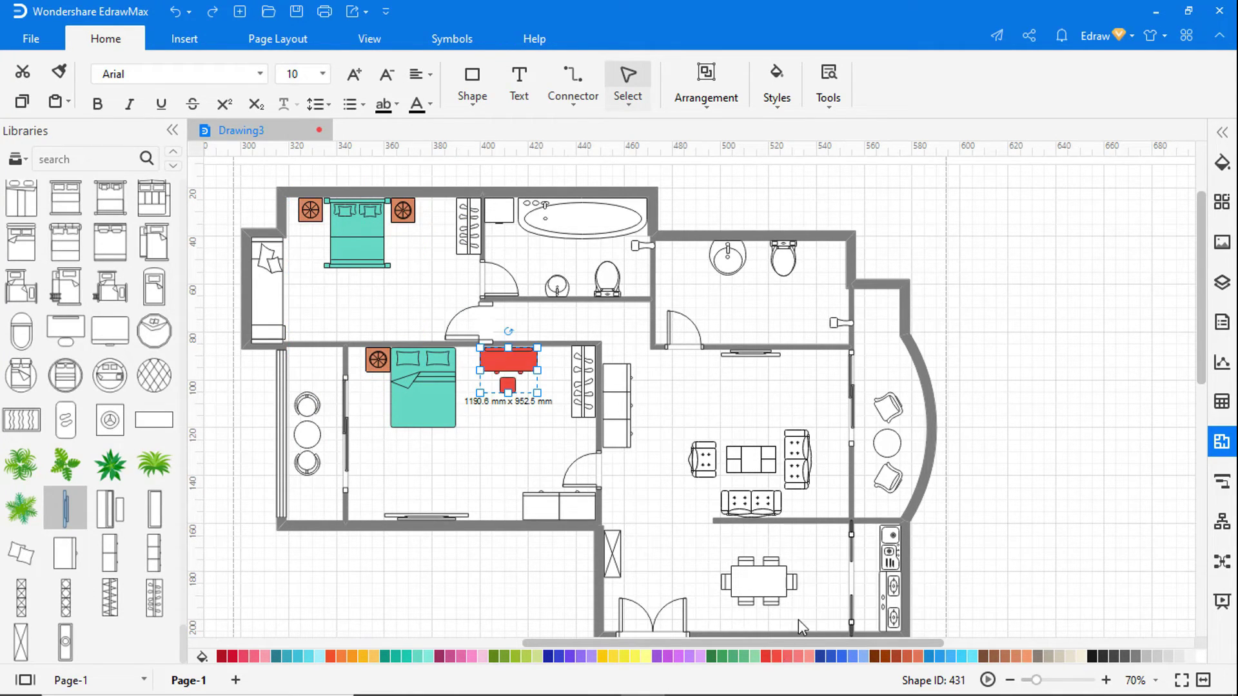
{"action": "left_click", "coordinate": [954, 319]}
Step: Fill the wardrobes in both bedrooms with grey-brown
{"action": "left_click", "coordinate": [472, 227]}
{"action": "left_click", "coordinate": [586, 372], "text": "ctrl"}
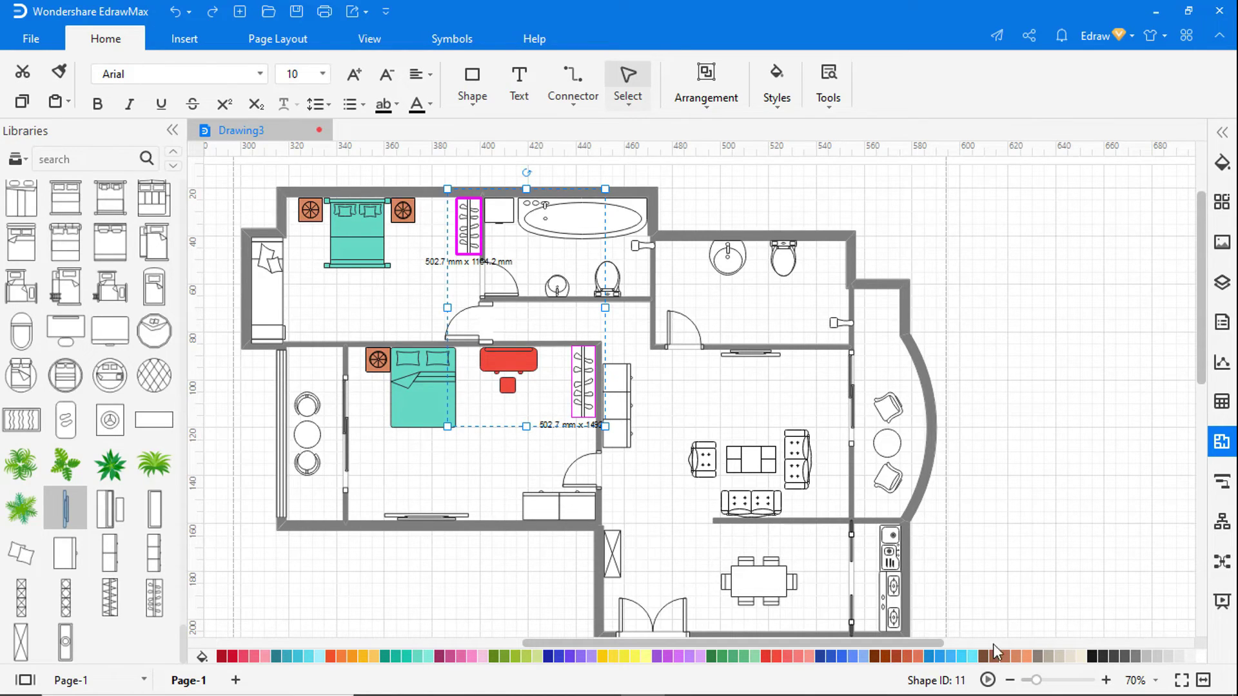
{"action": "left_click", "coordinate": [995, 653]}
{"action": "left_click", "coordinate": [1037, 429]}
Step: Fill the left balcony's table and chairs with light yellow and the curved right balcony's set with light red
{"action": "left_click", "coordinate": [316, 429]}
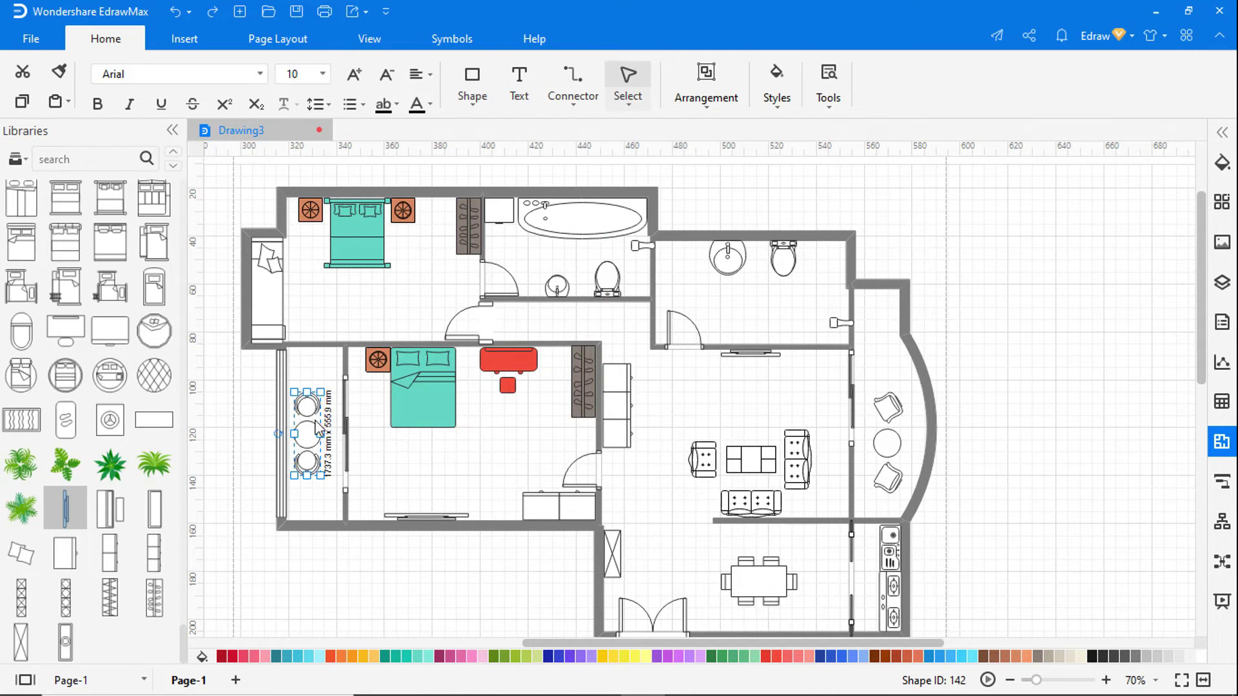
{"action": "left_click", "coordinate": [646, 659]}
{"action": "left_click", "coordinate": [902, 441]}
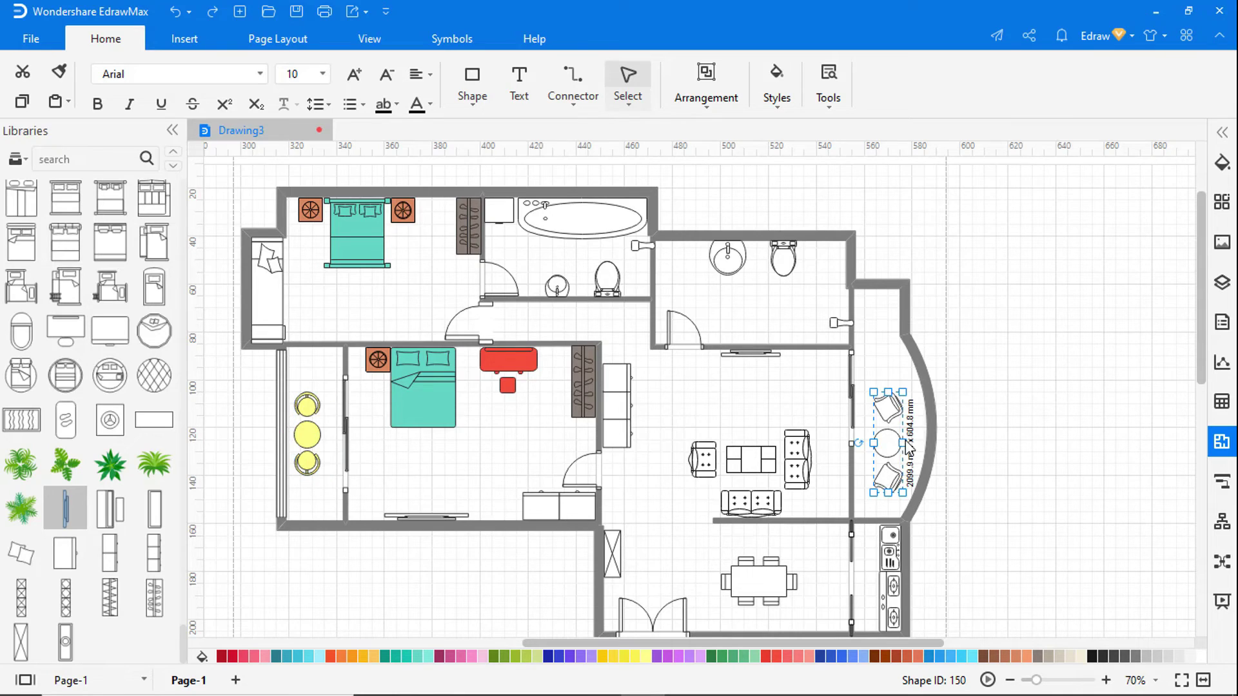
{"action": "left_click", "coordinate": [793, 656]}
{"action": "left_click", "coordinate": [1001, 488]}
Step: Fill the living room's two sofas and armchair with amber
{"action": "left_click", "coordinate": [790, 466]}
{"action": "left_click", "coordinate": [747, 501], "text": "ctrl"}
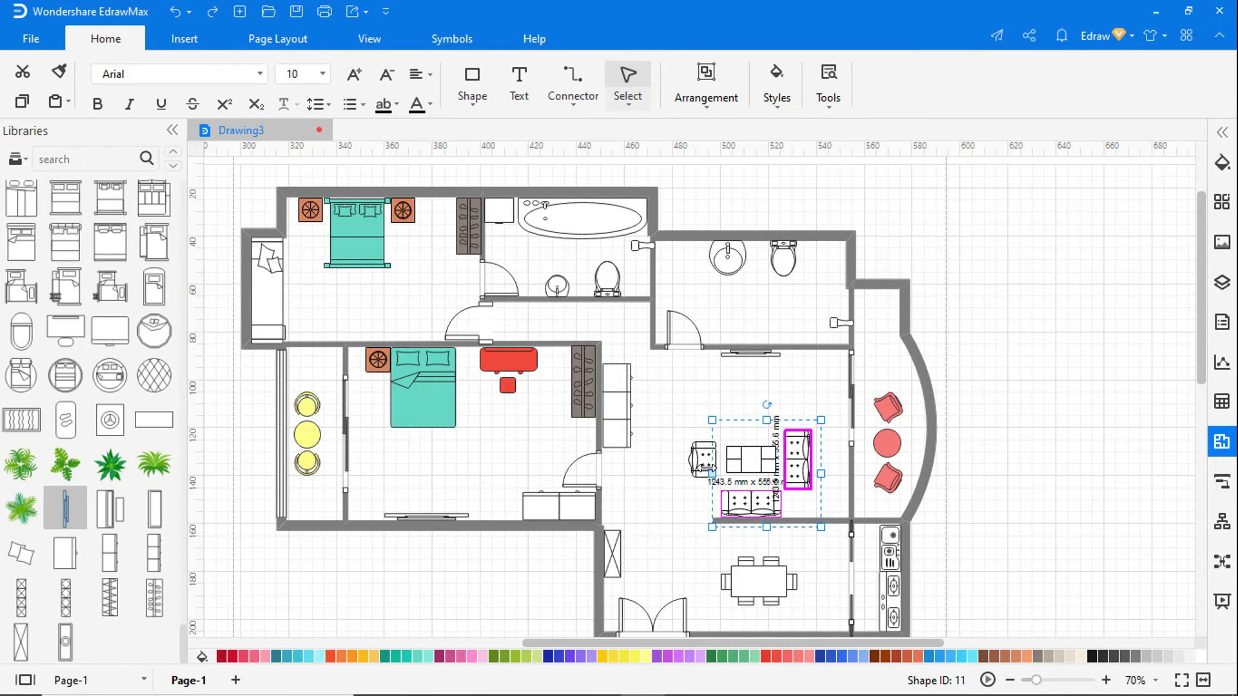
{"action": "left_click", "coordinate": [702, 467], "text": "ctrl"}
{"action": "left_click", "coordinate": [979, 365]}
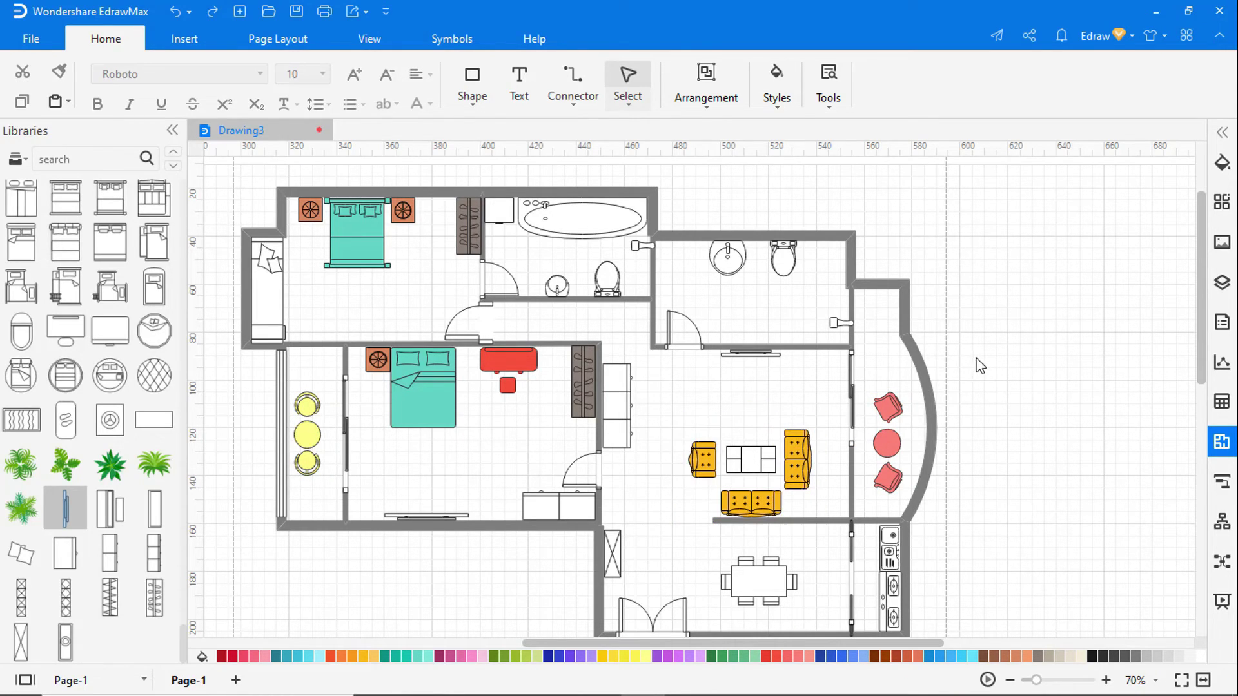
Step: Fill the single bed in the upper-left bedroom's alcove with pink
{"action": "left_click", "coordinate": [267, 283]}
{"action": "left_click", "coordinate": [255, 656]}
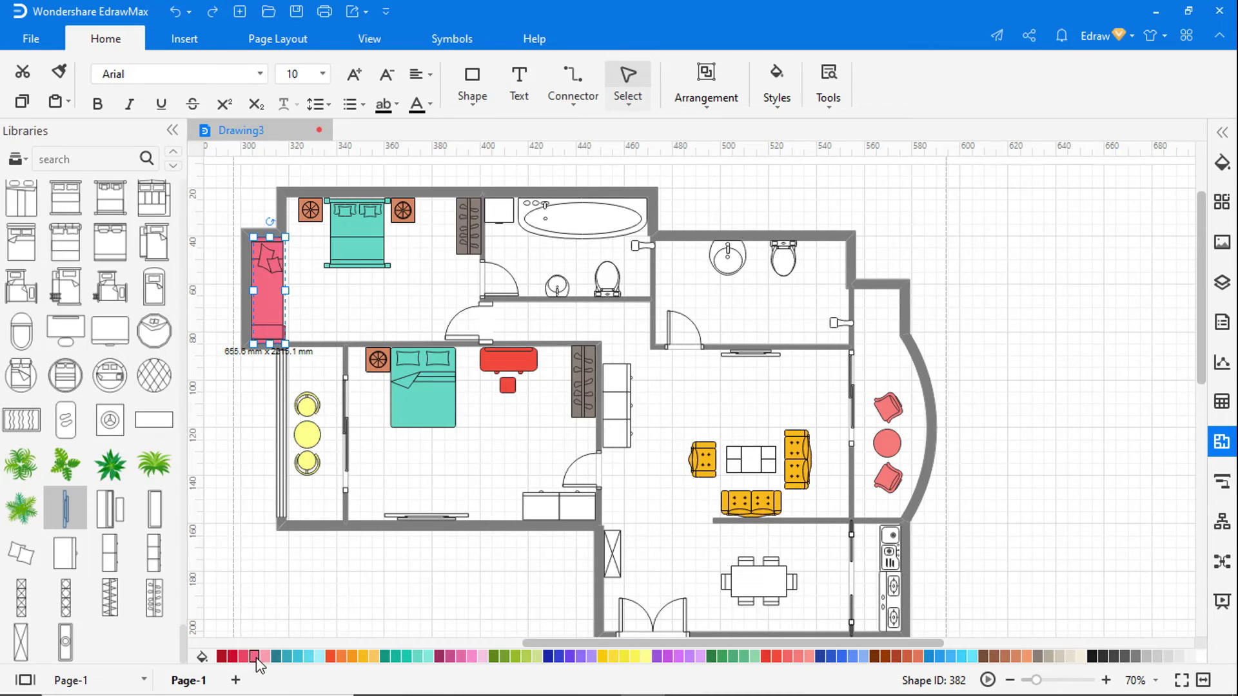
{"action": "left_click", "coordinate": [910, 235]}
Step: Fill the toilets in both bathrooms with grey-beige
{"action": "left_click", "coordinate": [783, 259]}
{"action": "left_click", "coordinate": [606, 278], "text": "ctrl"}
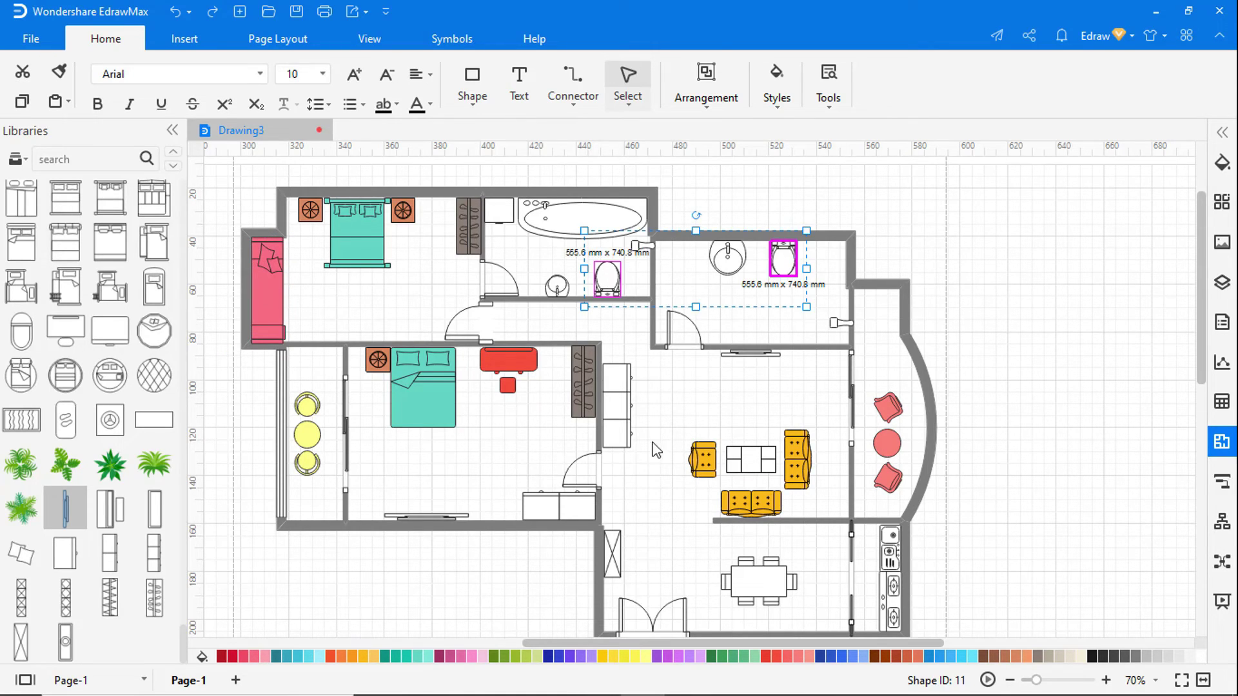
{"action": "left_click", "coordinate": [1059, 657]}
{"action": "left_click", "coordinate": [1103, 416]}
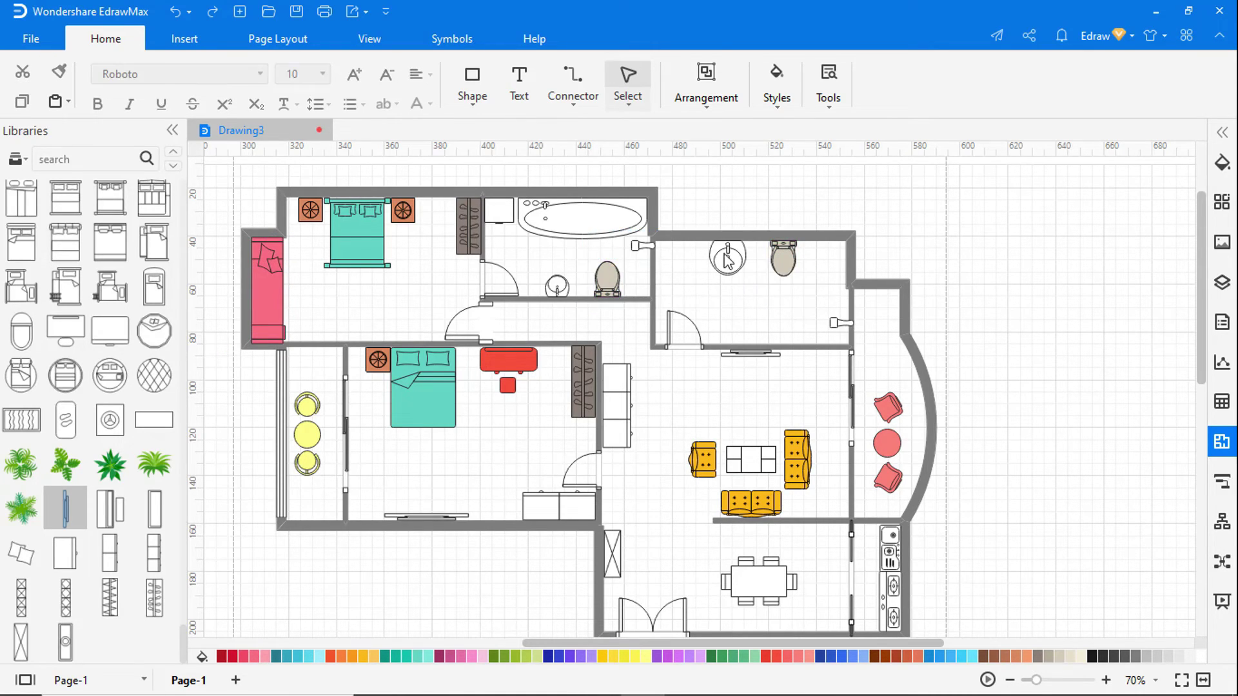
Step: Fill the washbasins in both bathrooms and the bathtub with cream
{"action": "left_click", "coordinate": [555, 286]}
{"action": "left_click", "coordinate": [1031, 383]}
{"action": "left_click", "coordinate": [729, 257]}
{"action": "left_click", "coordinate": [1071, 655]}
{"action": "left_click", "coordinate": [1073, 447]}
{"action": "left_click", "coordinate": [605, 230]}
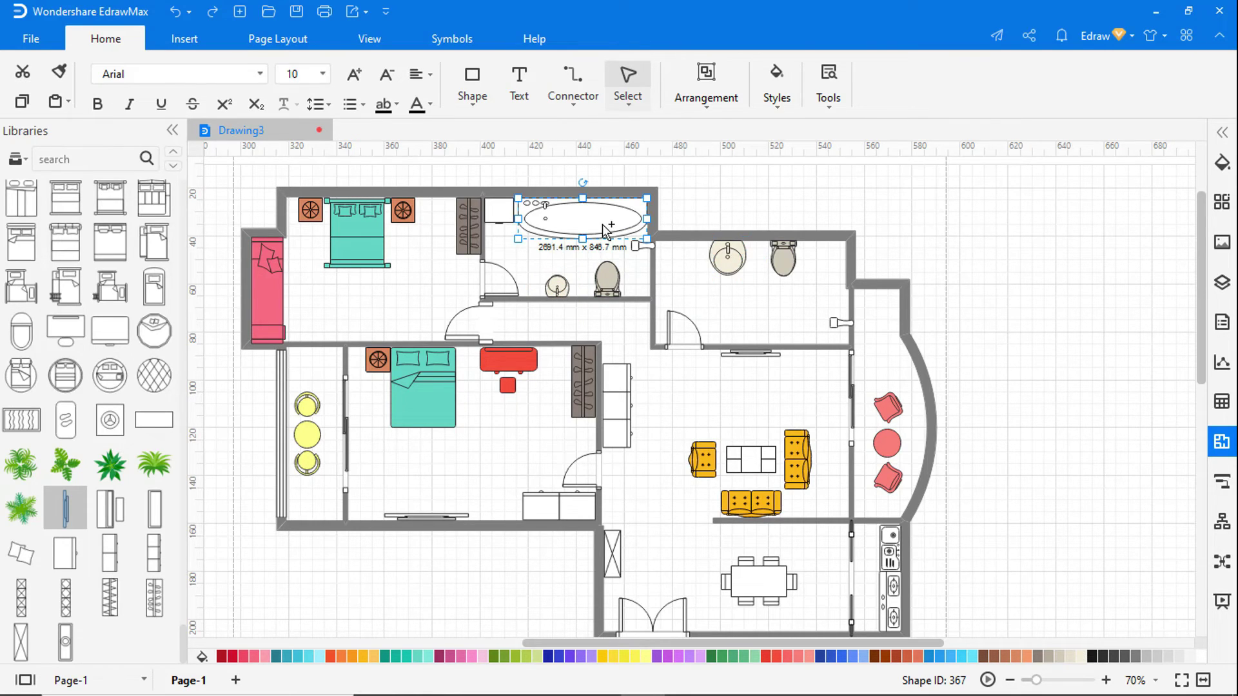
{"action": "left_click", "coordinate": [1066, 415]}
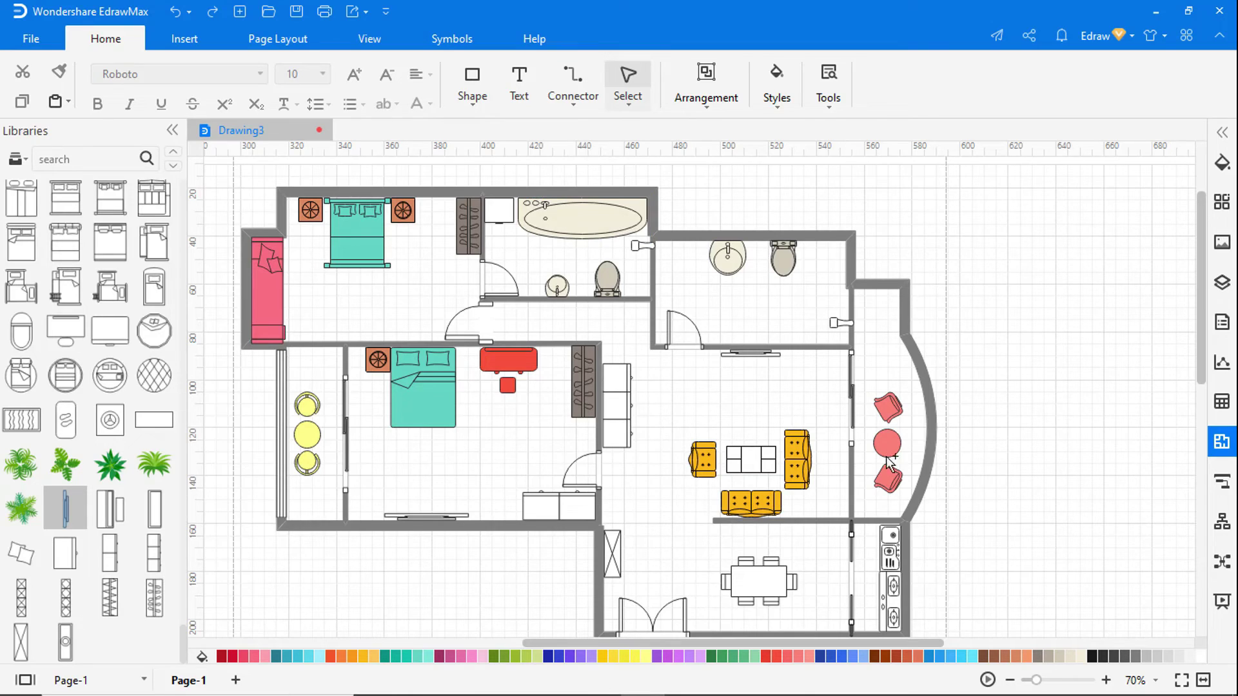
Step: Fill the dining table set with dark teal and the living room's coffee table with light orange
{"action": "left_click", "coordinate": [775, 591]}
{"action": "left_click", "coordinate": [277, 656]}
{"action": "left_click", "coordinate": [1024, 525]}
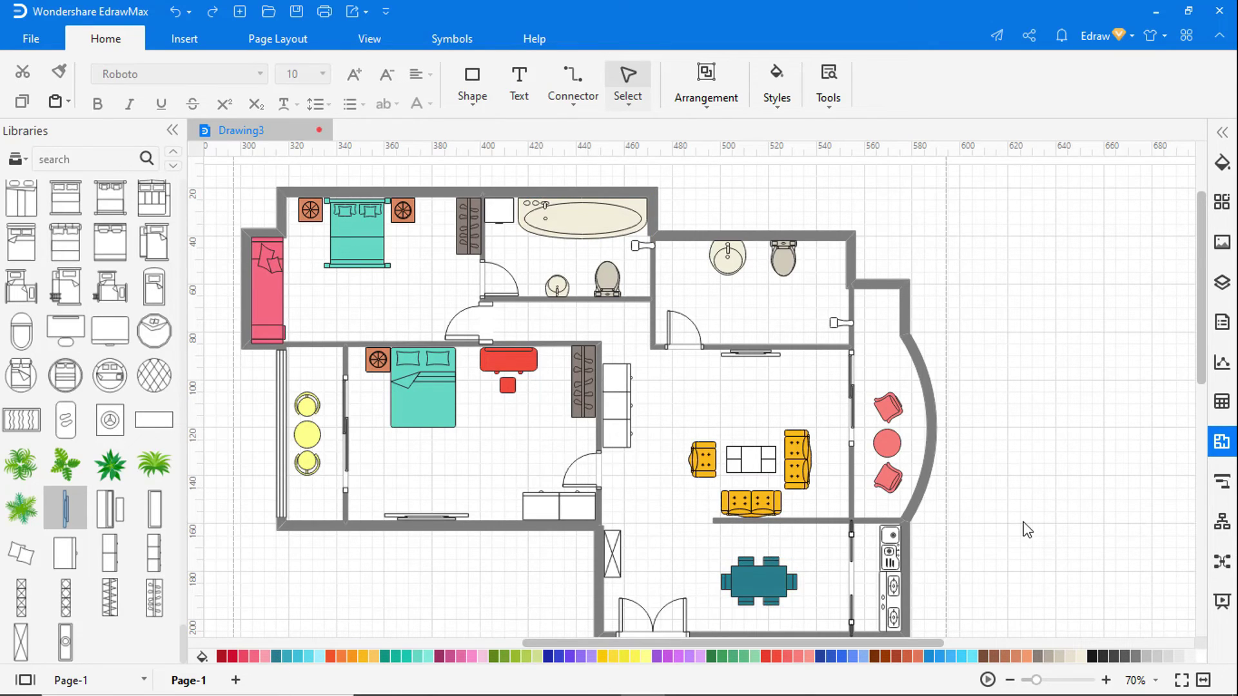
{"action": "left_click", "coordinate": [751, 459]}
{"action": "left_click", "coordinate": [1026, 657]}
{"action": "left_click", "coordinate": [1041, 505]}
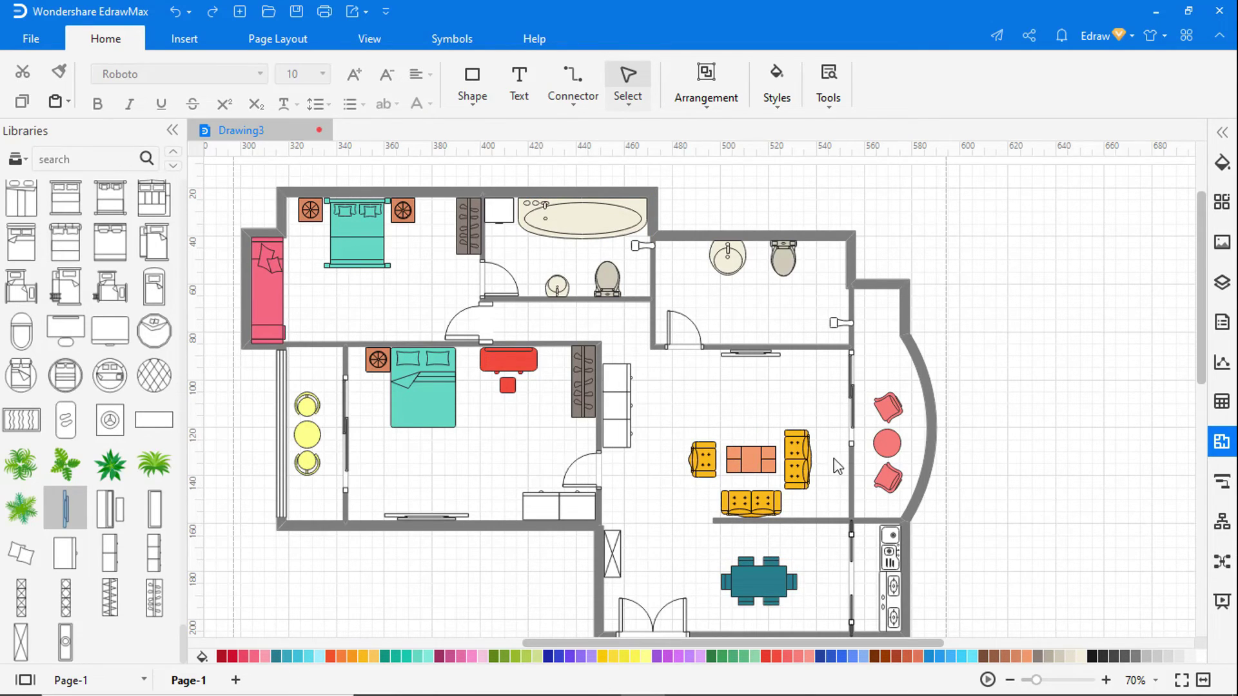
Step: Fill the living room's three-section cabinet and the lower-left bedroom's two-section cabinet with brown
{"action": "left_click", "coordinate": [614, 397]}
{"action": "left_click", "coordinate": [547, 507], "text": "ctrl"}
{"action": "left_click", "coordinate": [993, 656]}
{"action": "left_click", "coordinate": [1031, 489]}
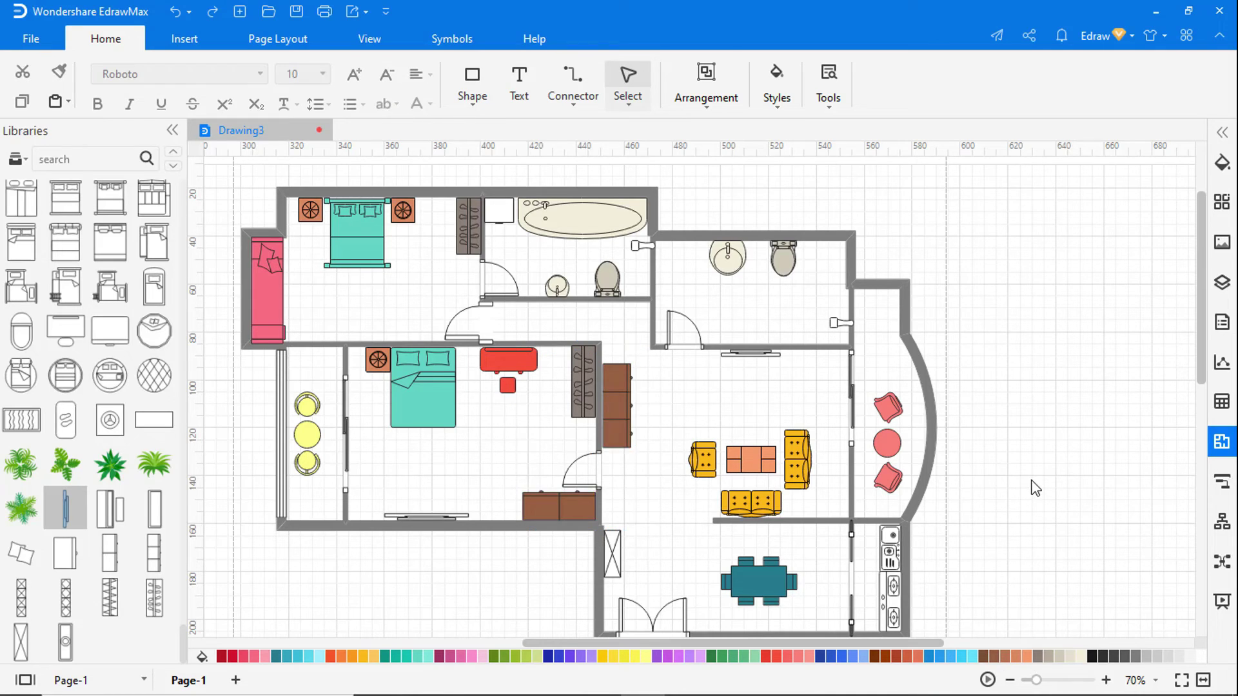
Step: Set the page background to plain white
{"action": "left_click", "coordinate": [270, 41]}
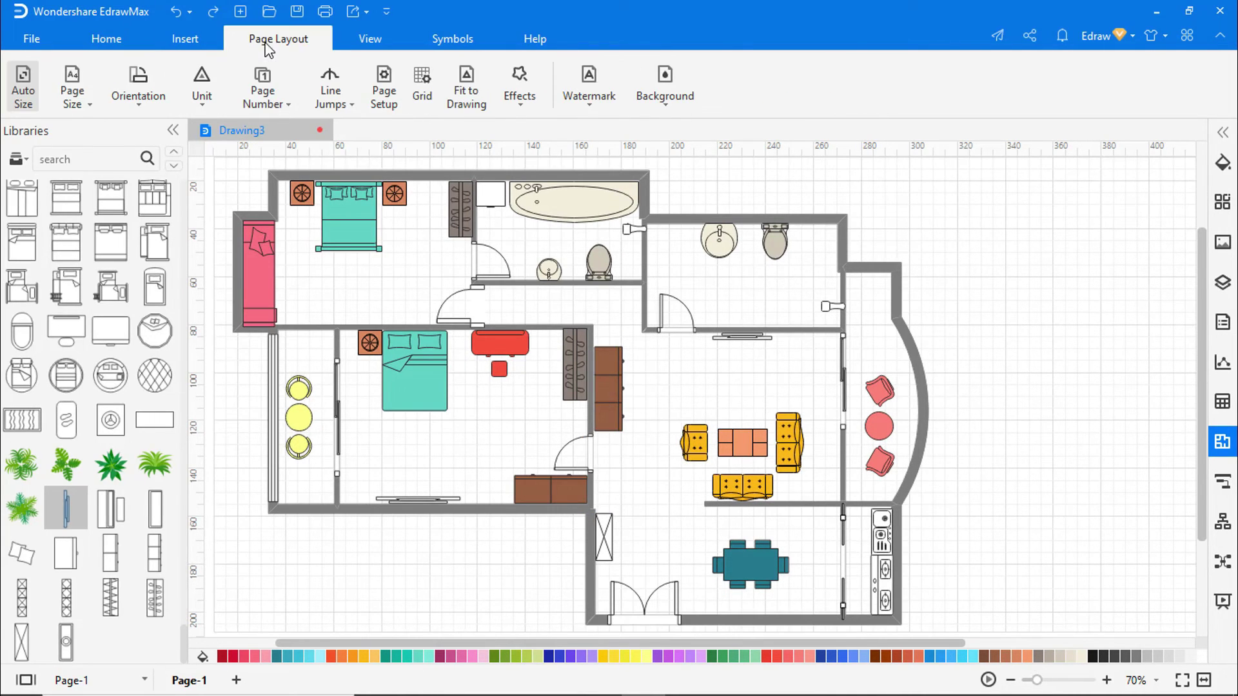
{"action": "left_click", "coordinate": [663, 104]}
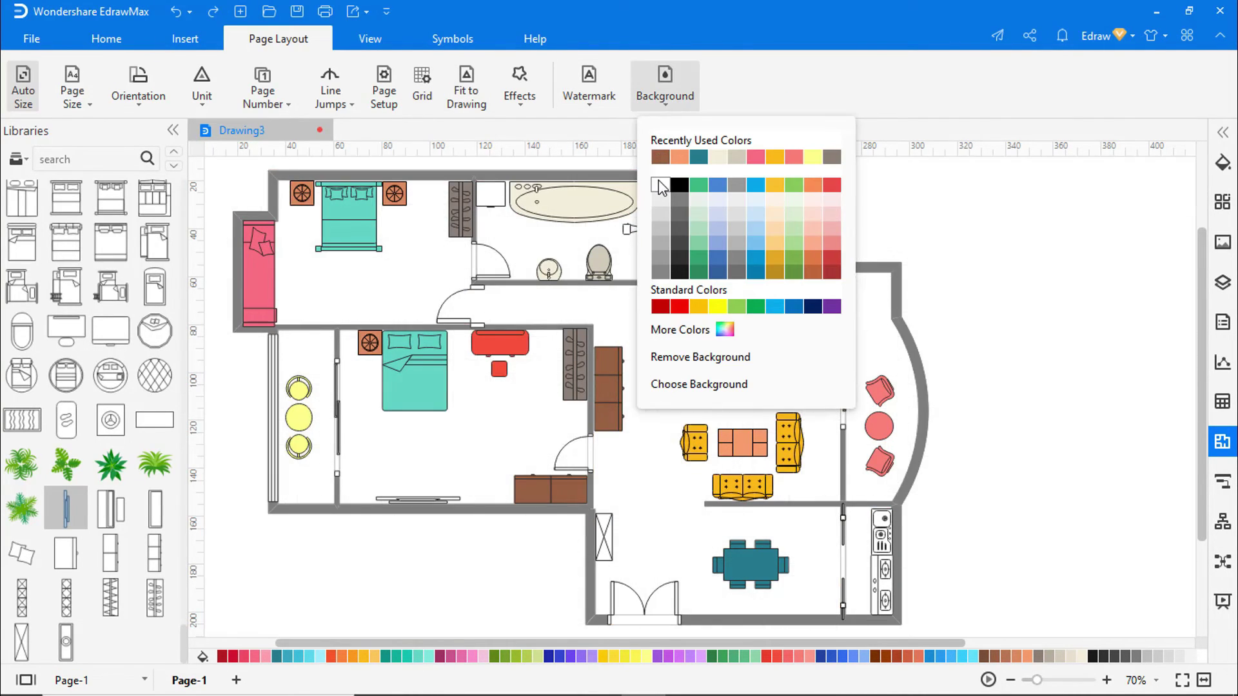
{"action": "left_click", "coordinate": [664, 187]}
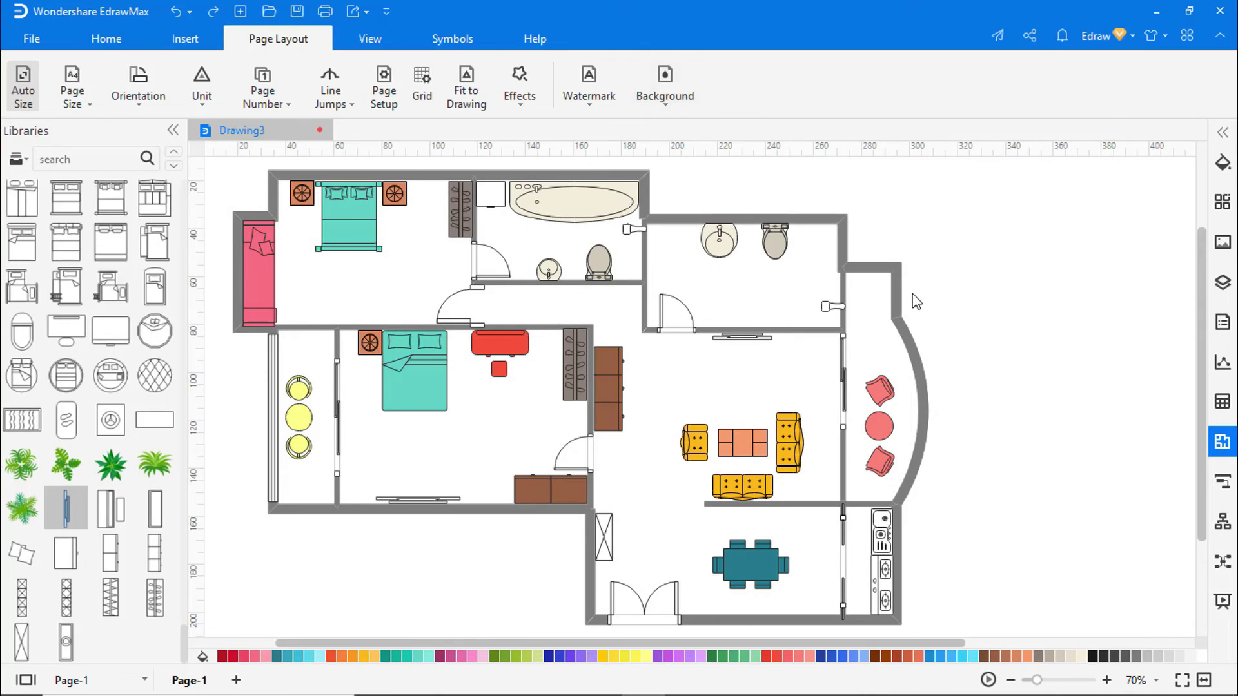
Step: Show the whole page and fit the page size to the floor plan drawing
{"action": "left_click", "coordinate": [1183, 681]}
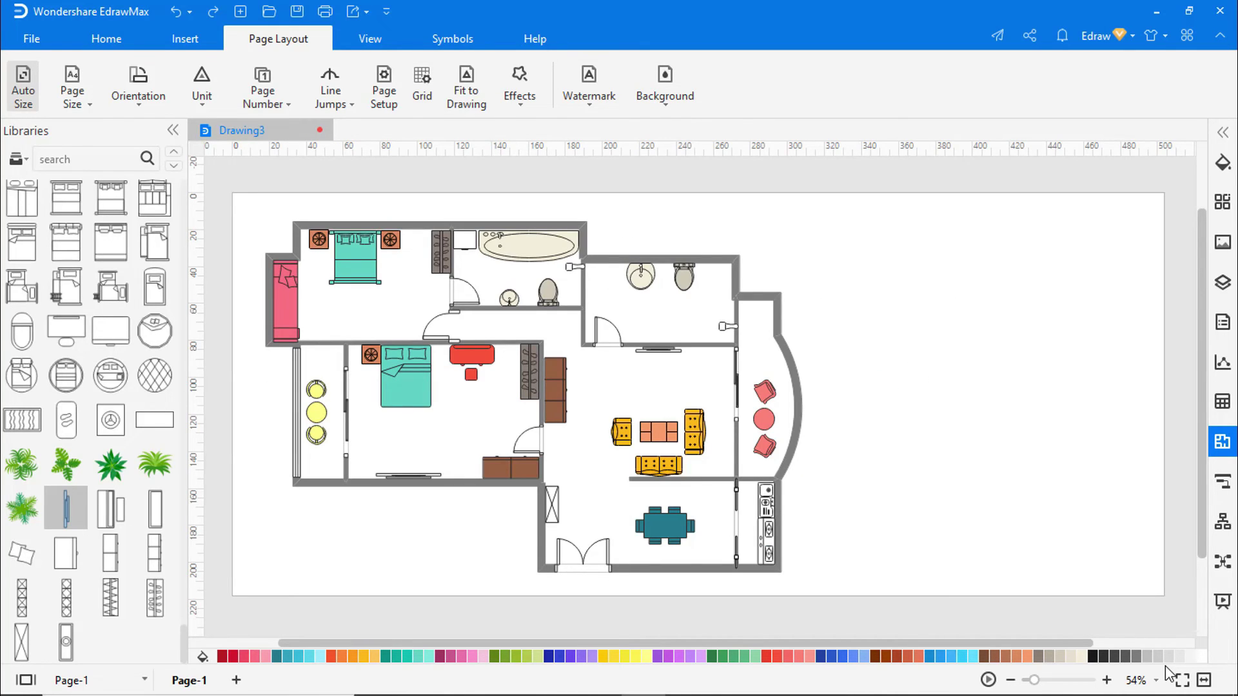
{"action": "right_click", "coordinate": [1042, 516]}
{"action": "left_click", "coordinate": [1047, 614]}
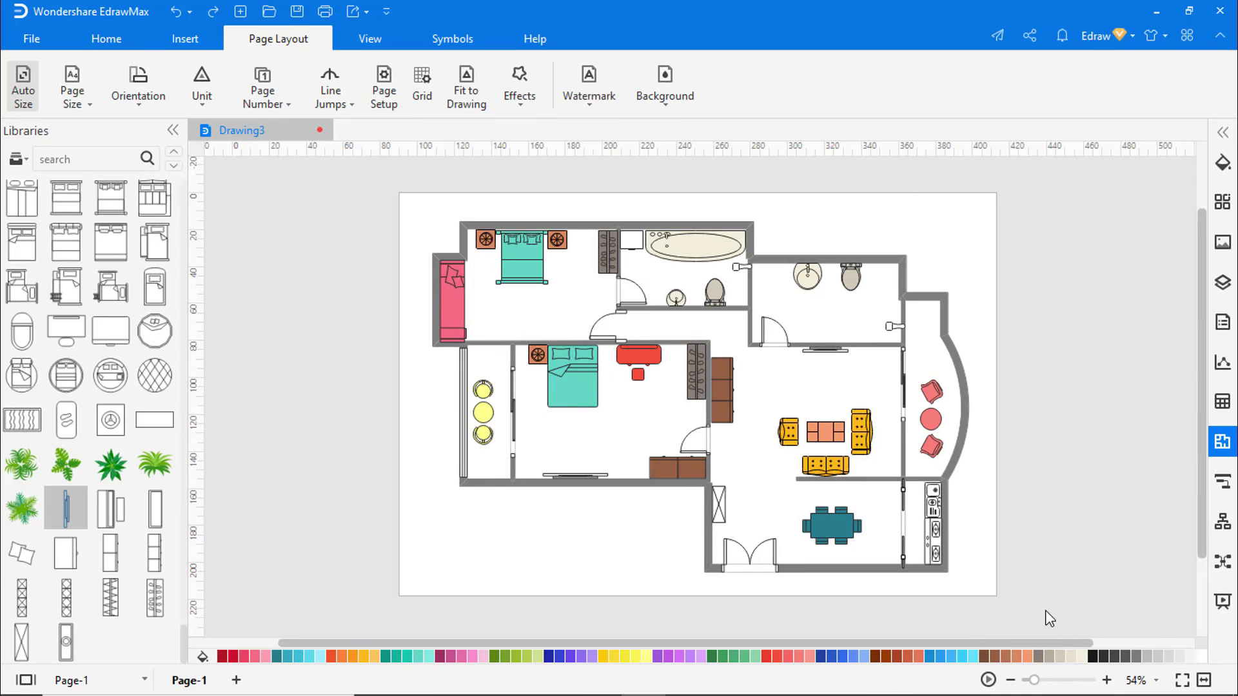